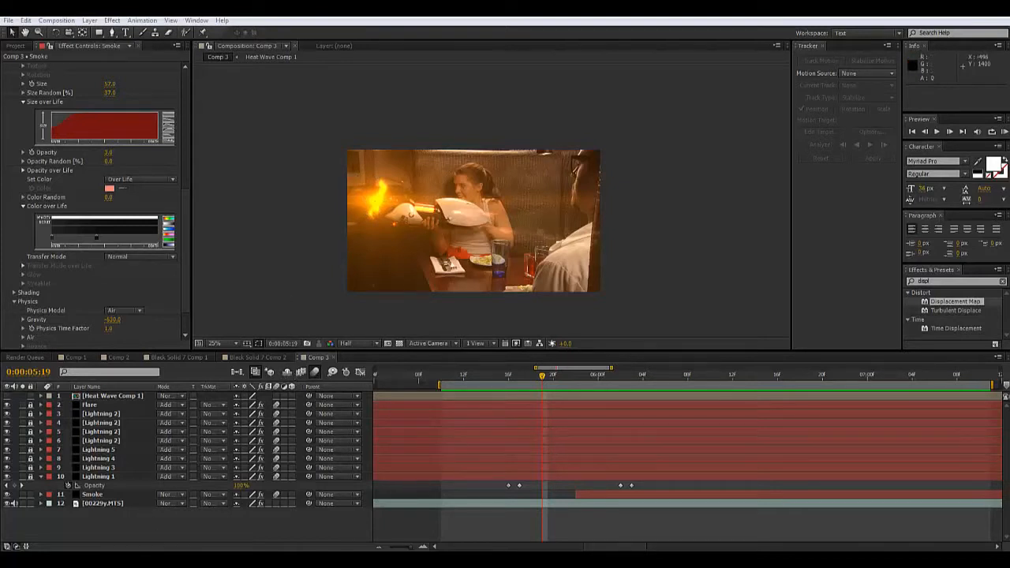
- Switch to Chrome and replay the Gordon Freeman and Chell video from about 2:20 to review the finished portal gun shot
mouse_move(79, 561)
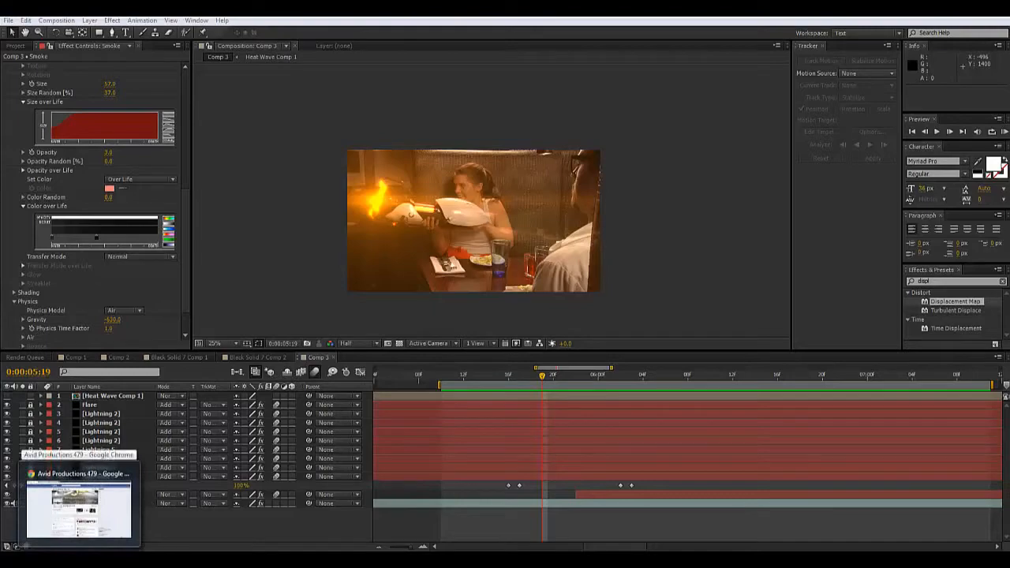
left_click(79, 504)
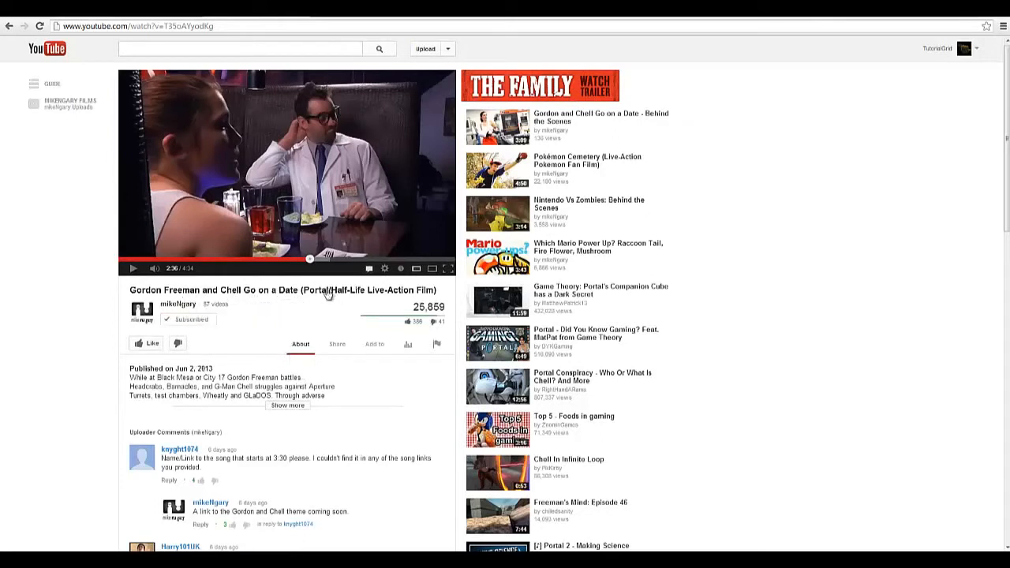
left_click(134, 269)
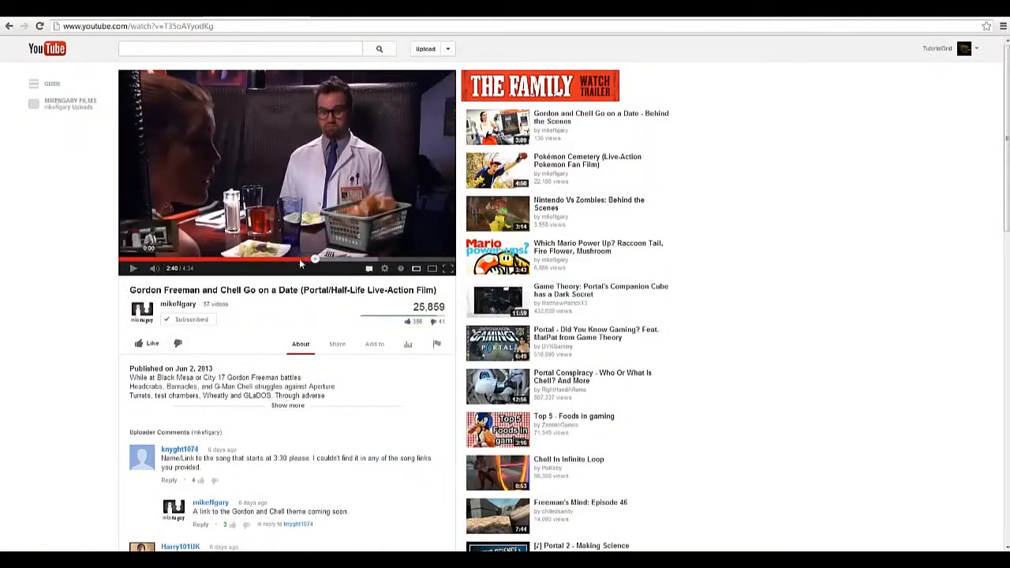
left_click(134, 269)
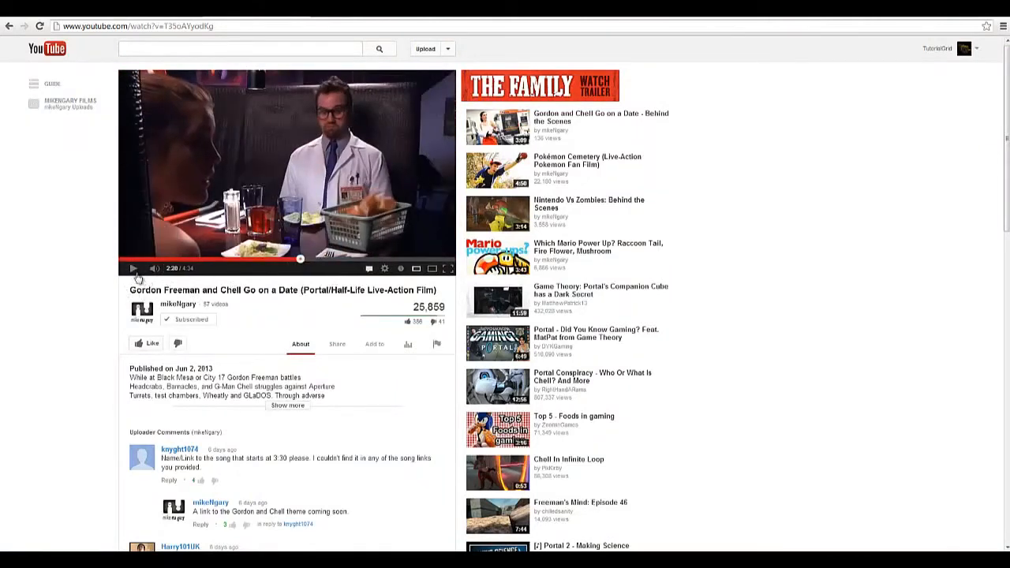
left_click(134, 270)
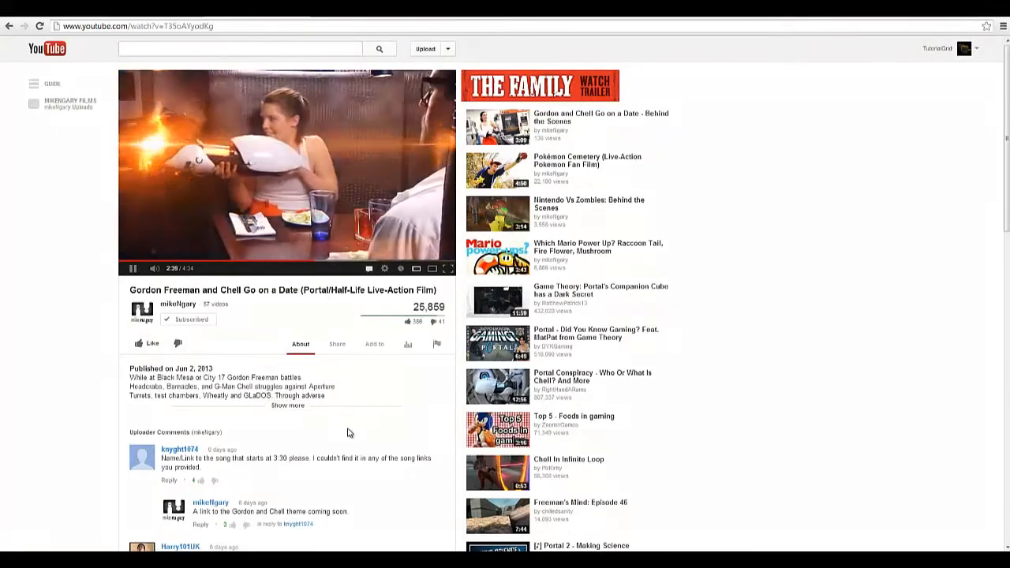
left_click(134, 268)
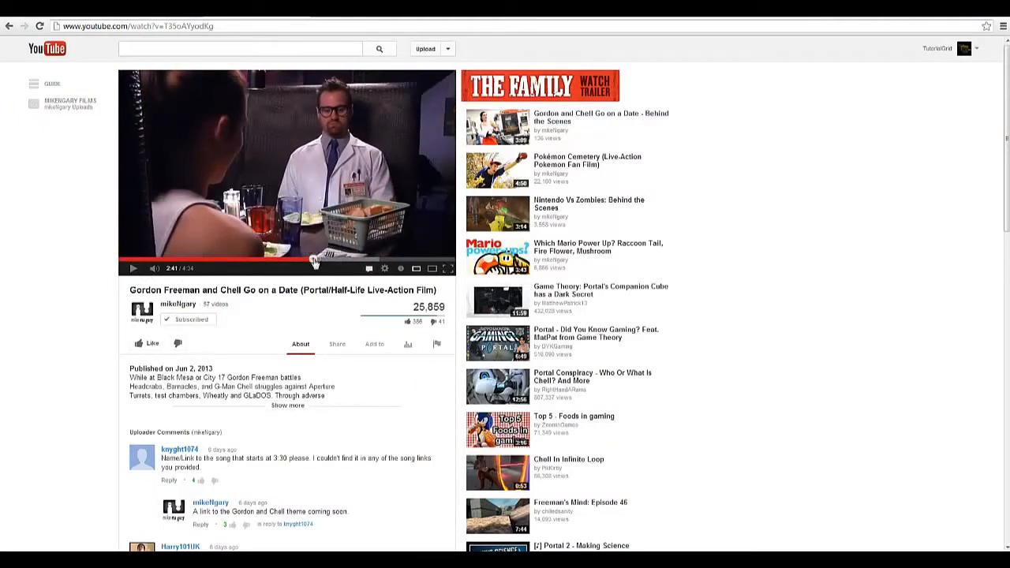
left_click(313, 260)
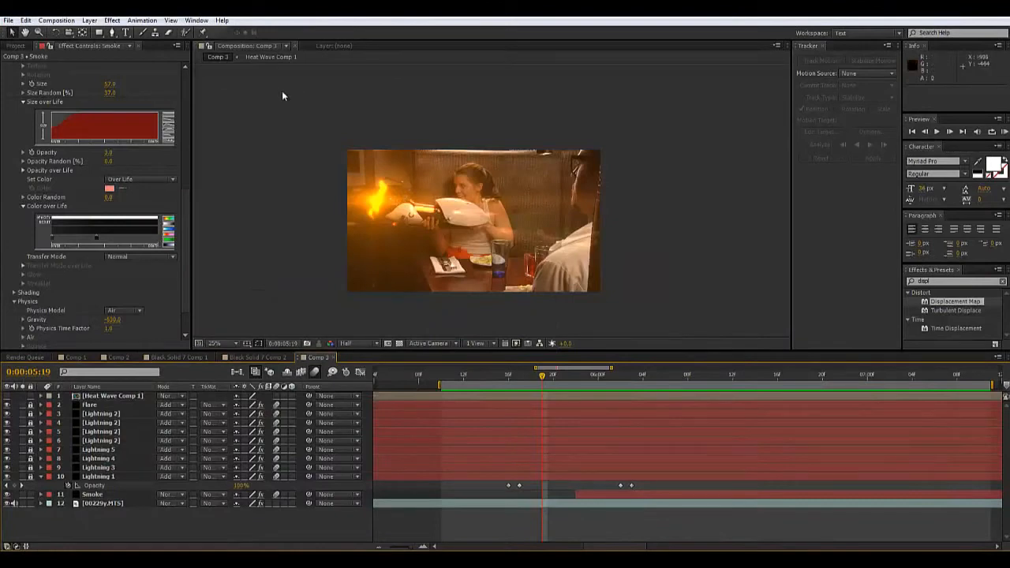
- Create a 1920 × 1080 composition at 23.976 fps lasting 20 seconds and add the 00229y.MTS footage to it
left_click(56, 20)
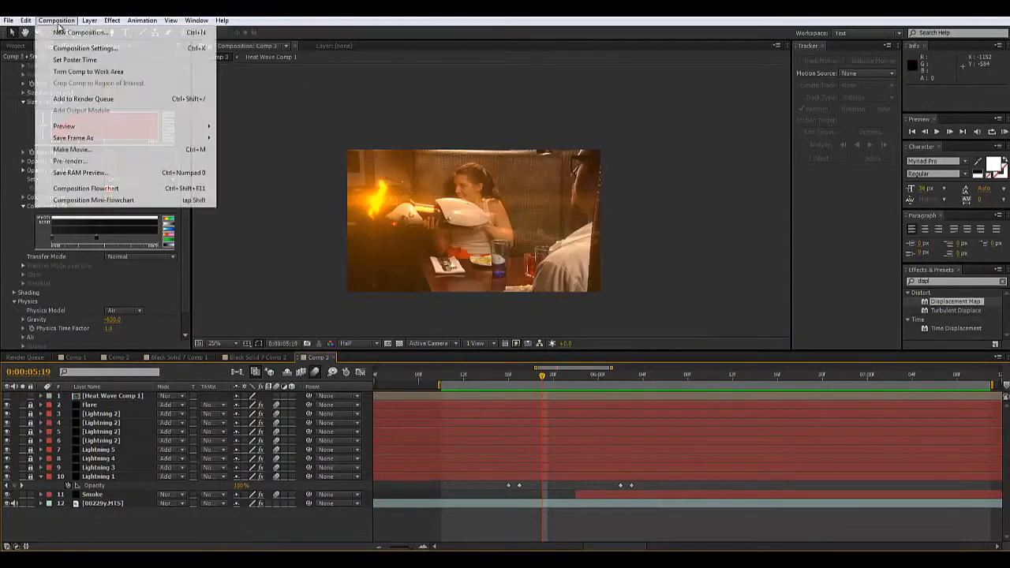
left_click(75, 33)
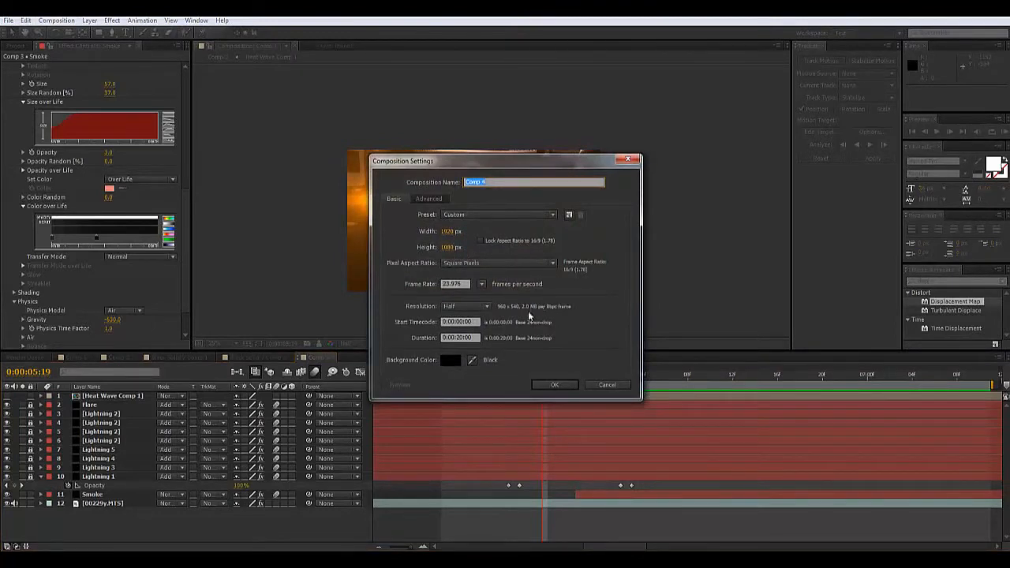
left_click(556, 385)
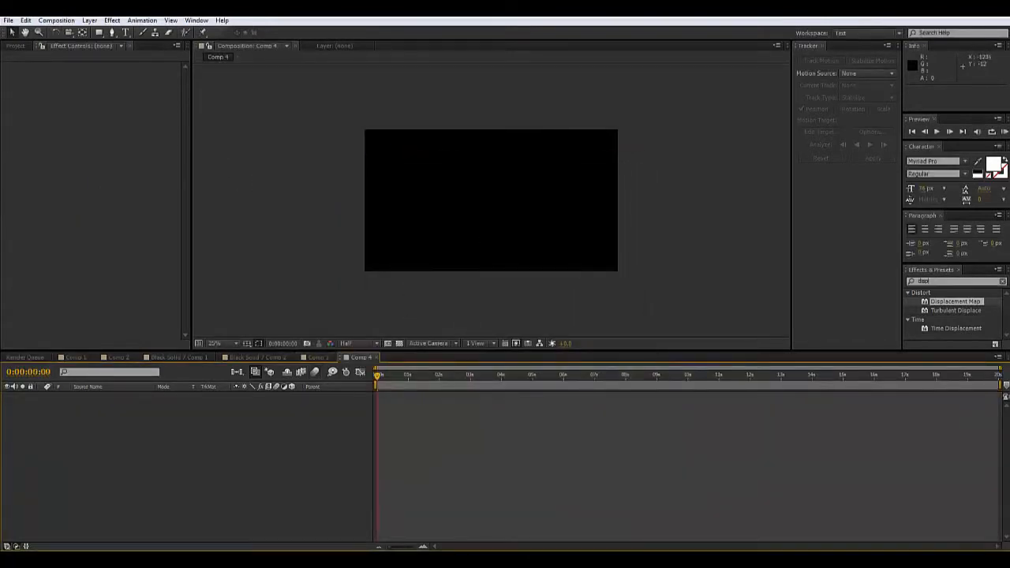
left_click(15, 46)
left_click_drag(36, 149, 85, 408)
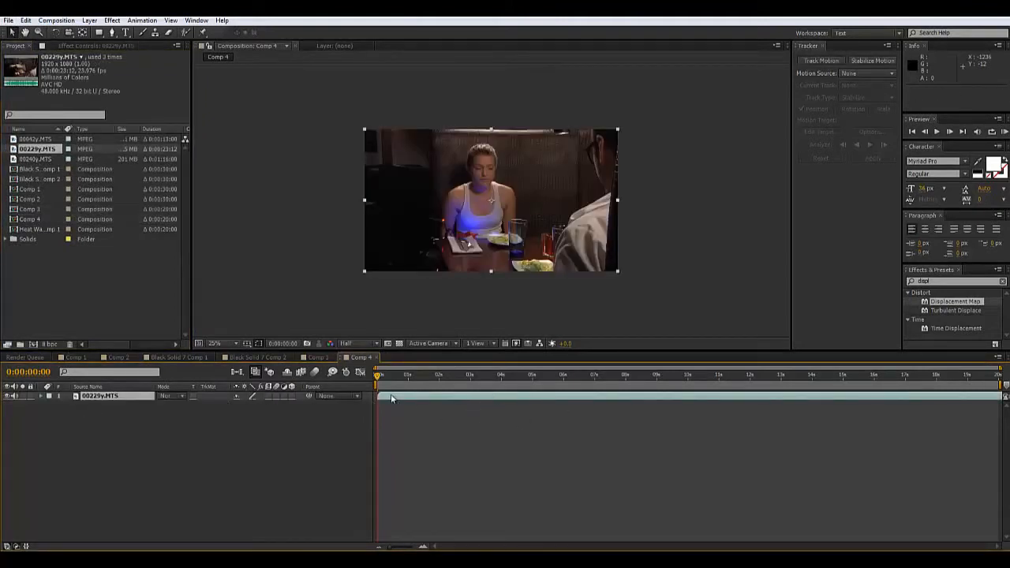
- Slide the footage layer earlier so it ends at about 8 seconds, preview it, and end the work area at about 0:00:03:05
mouse_move(377, 395)
left_mouse_down()
mouse_move(868, 398)
mouse_move(365, 400)
mouse_move(431, 400)
mouse_move(374, 399)
left_mouse_up()
key("space")
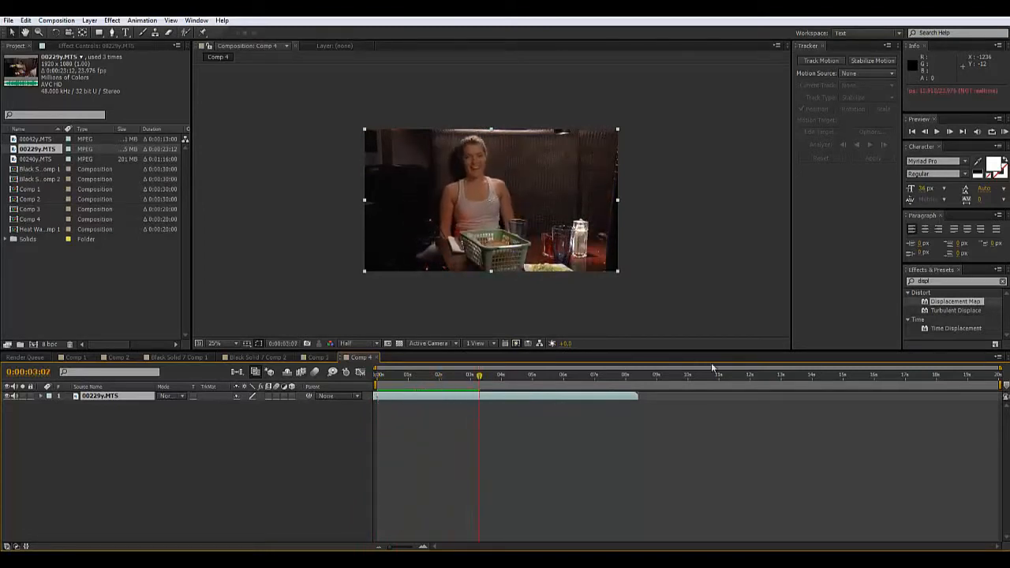
left_click_drag(999, 385, 484, 416)
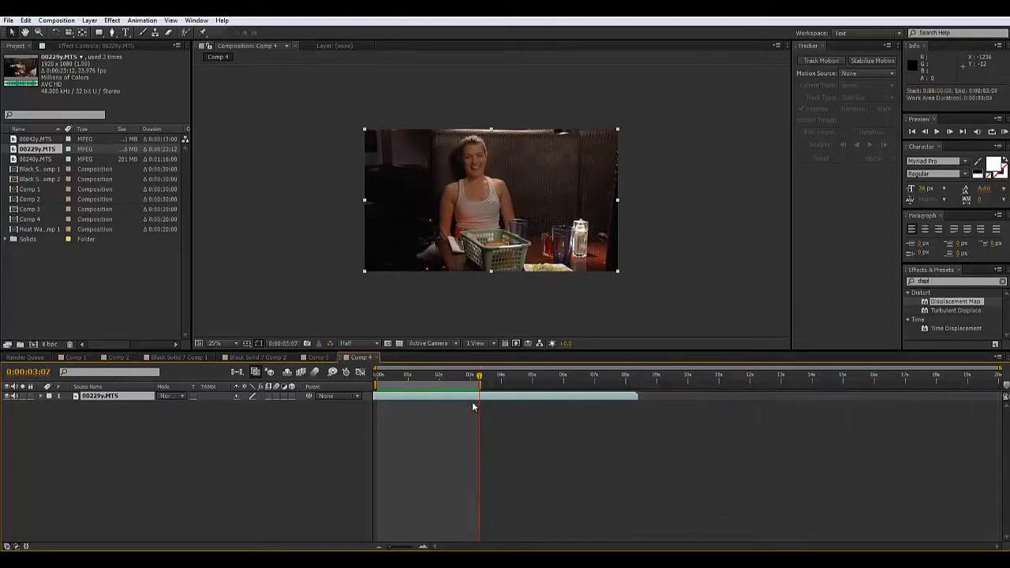
- Go to 0:00:01:04, where the gun still glows blue, and create a full-frame black solid above the footage
left_click_drag(448, 383, 414, 397)
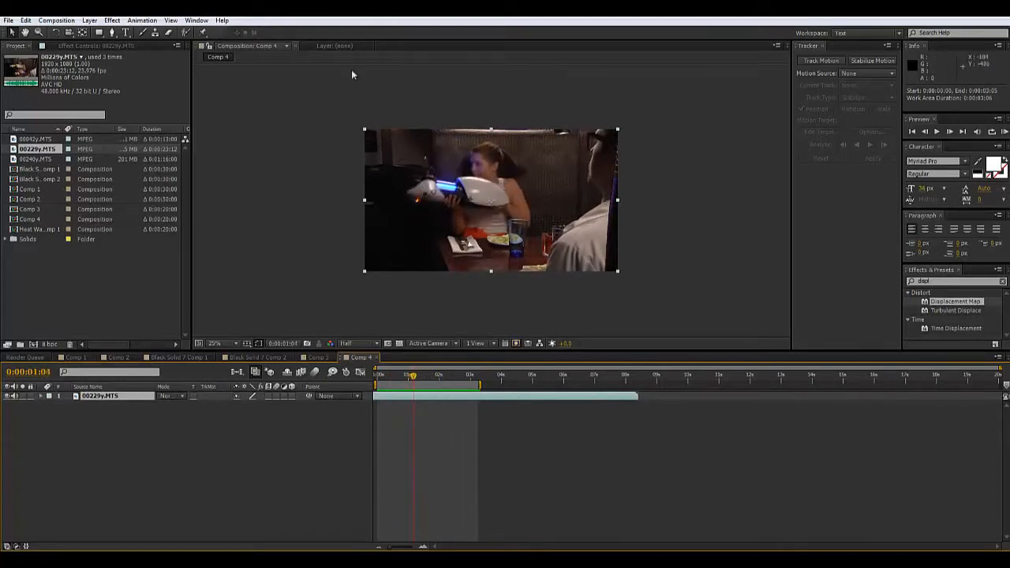
left_click(91, 20)
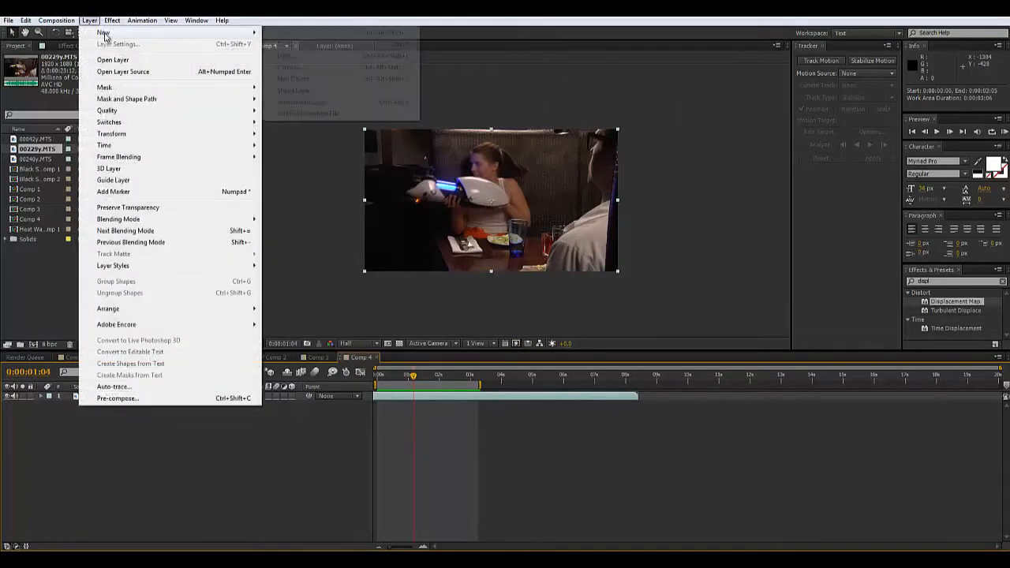
mouse_move(105, 33)
left_click(286, 44)
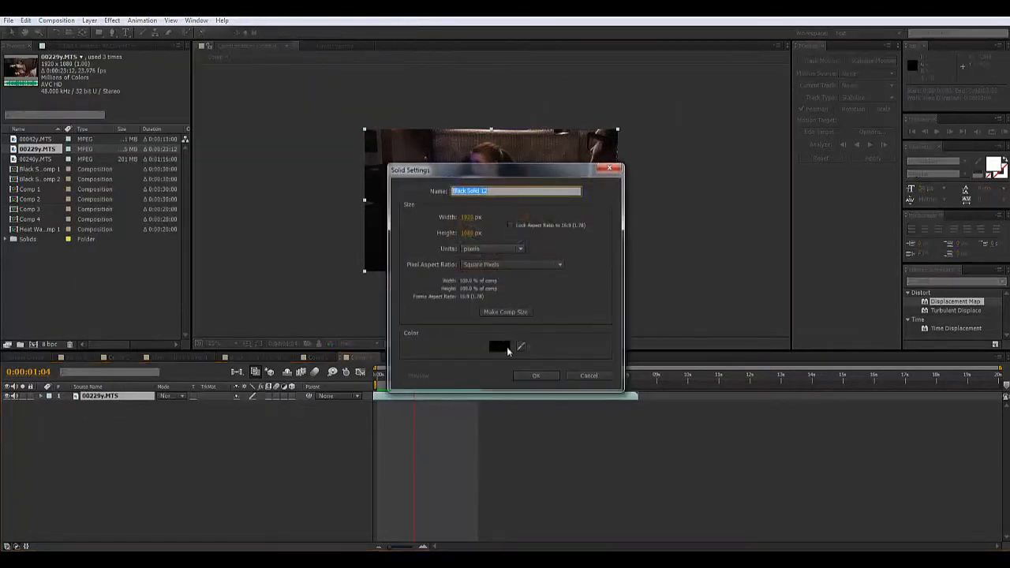
left_click(541, 377)
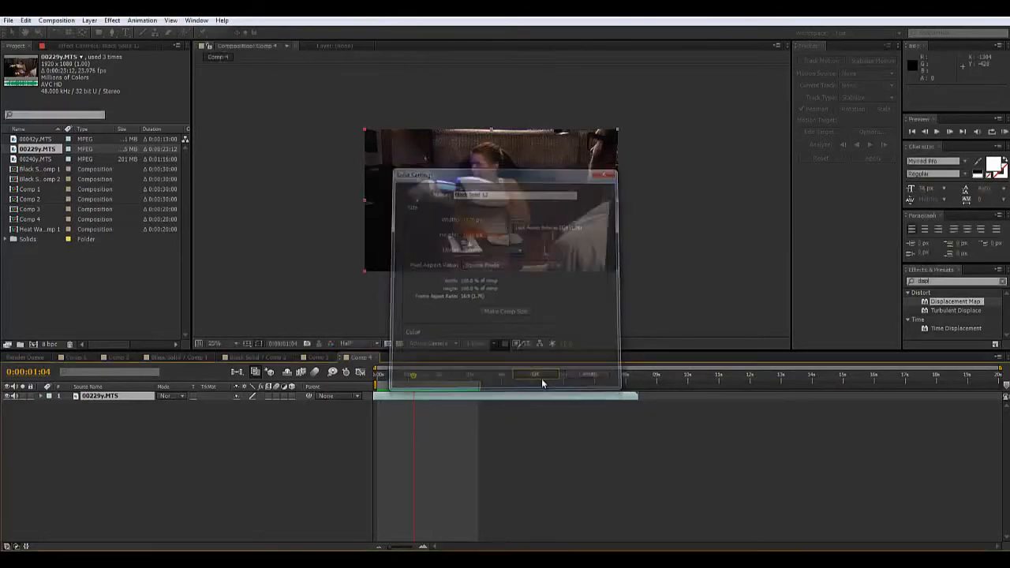
- Find the obsolete Lightning effect and apply it to the black solid
left_click(942, 284)
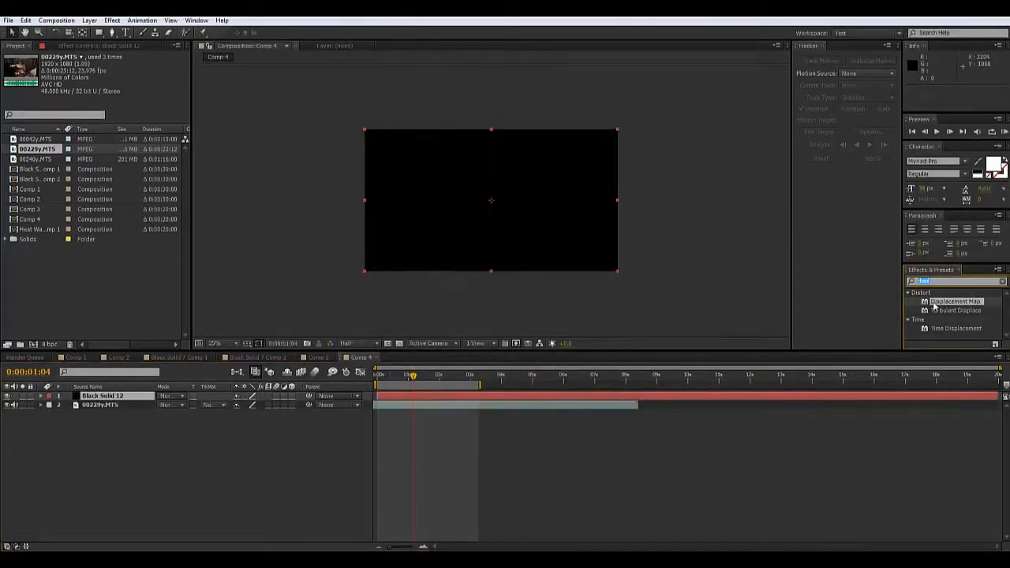
type("lightni")
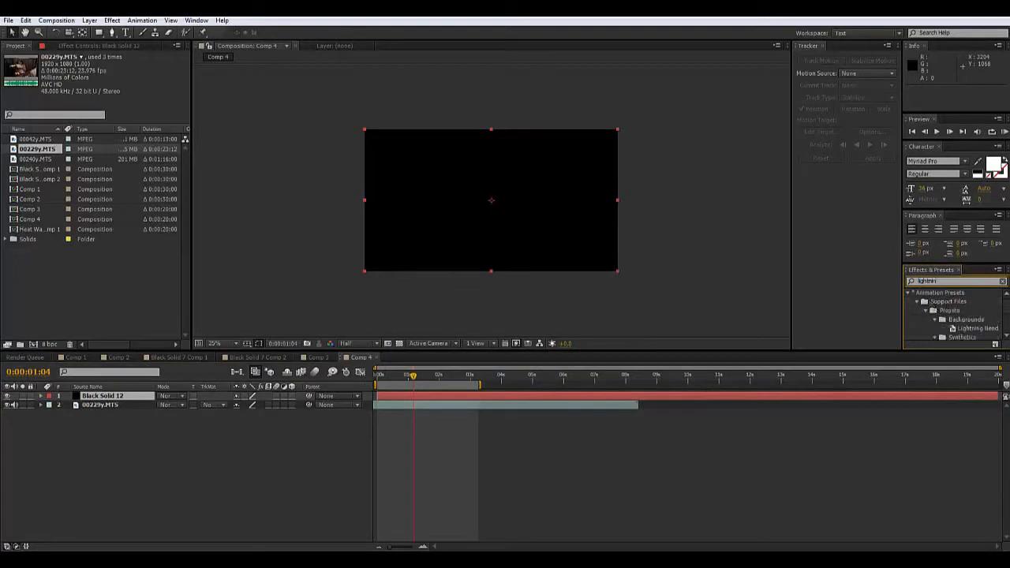
scroll(947, 316, "down", 5)
left_click(944, 336)
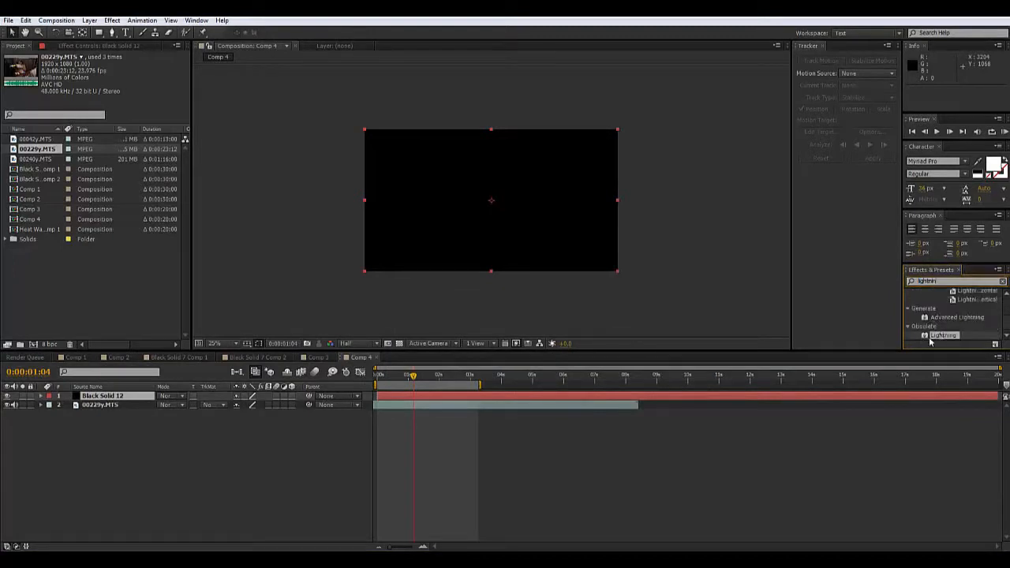
left_click_drag(926, 338, 426, 395)
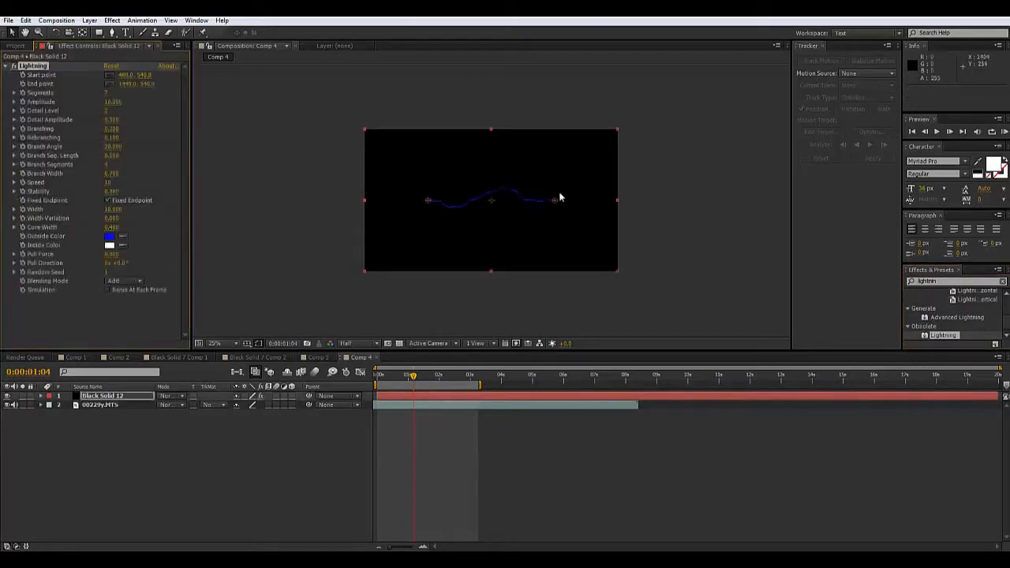
- Move the lightning's end point to about 984, 596 and set the black solid's blending mode to Add
key("period")
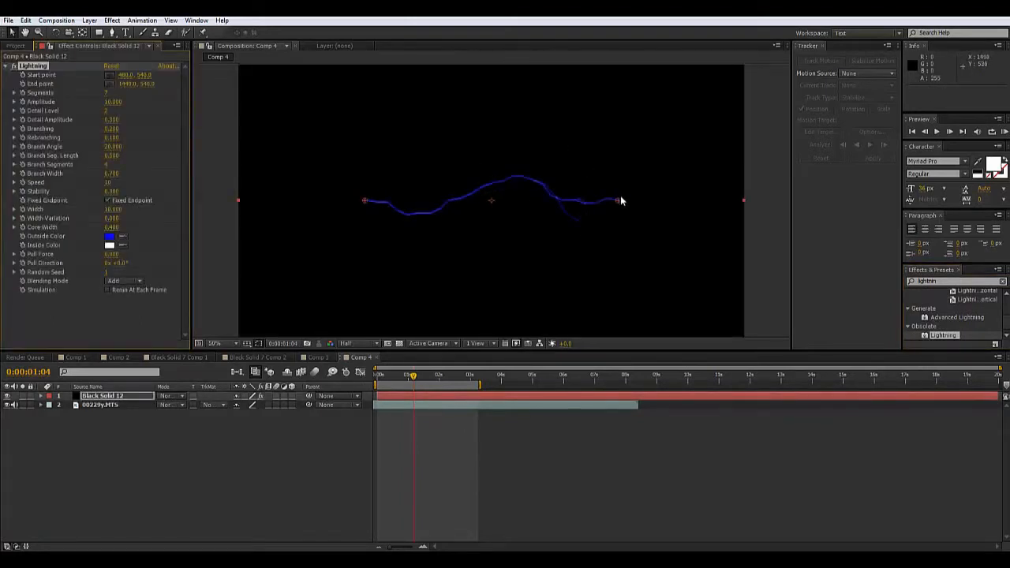
left_click_drag(584, 155, 499, 219)
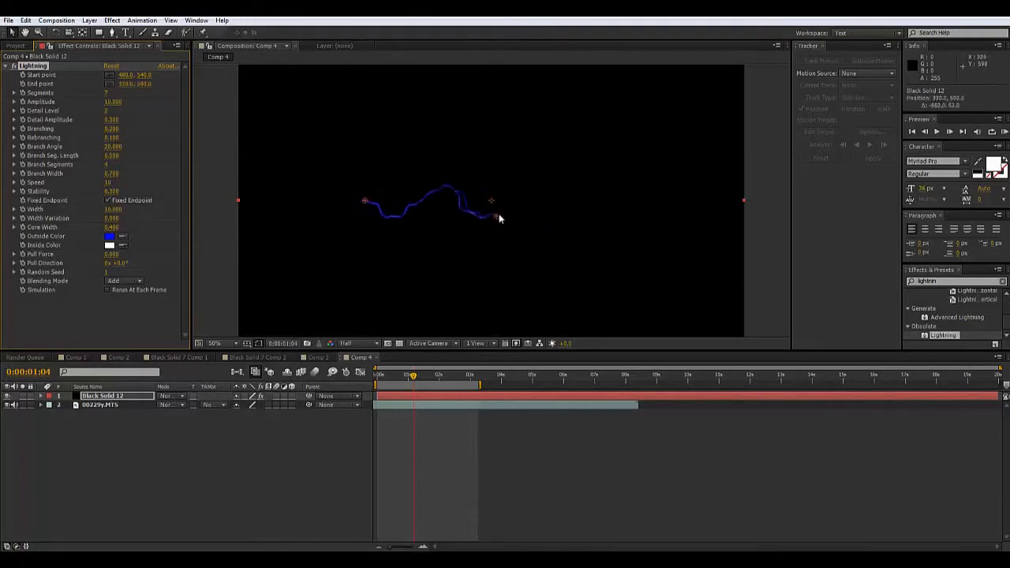
left_click(173, 397)
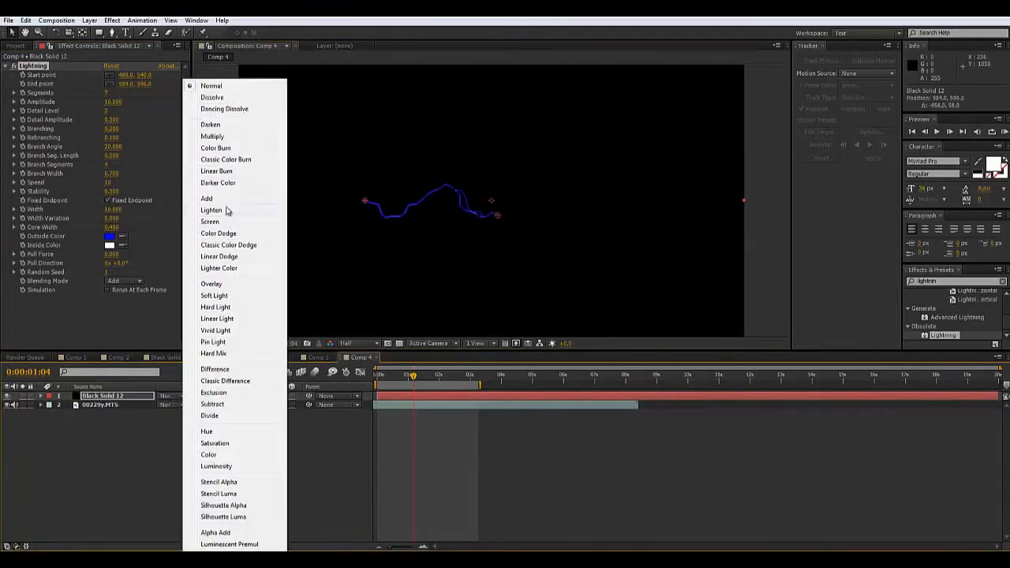
left_click(229, 200)
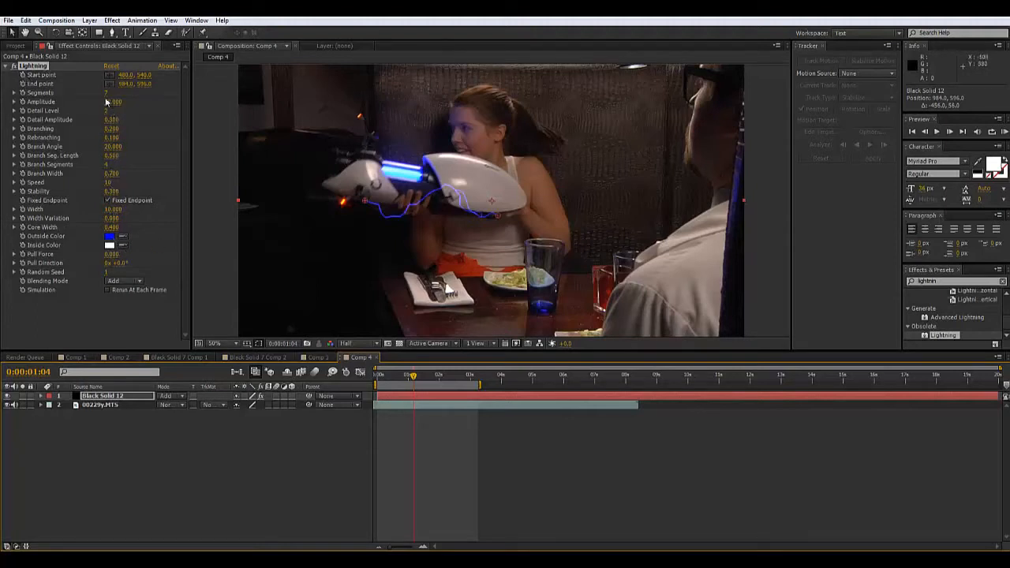
- At 0:00:01:06, keyframe the lightning's start point at about 268, 232 and its end point at about 204, 524
left_click(417, 378)
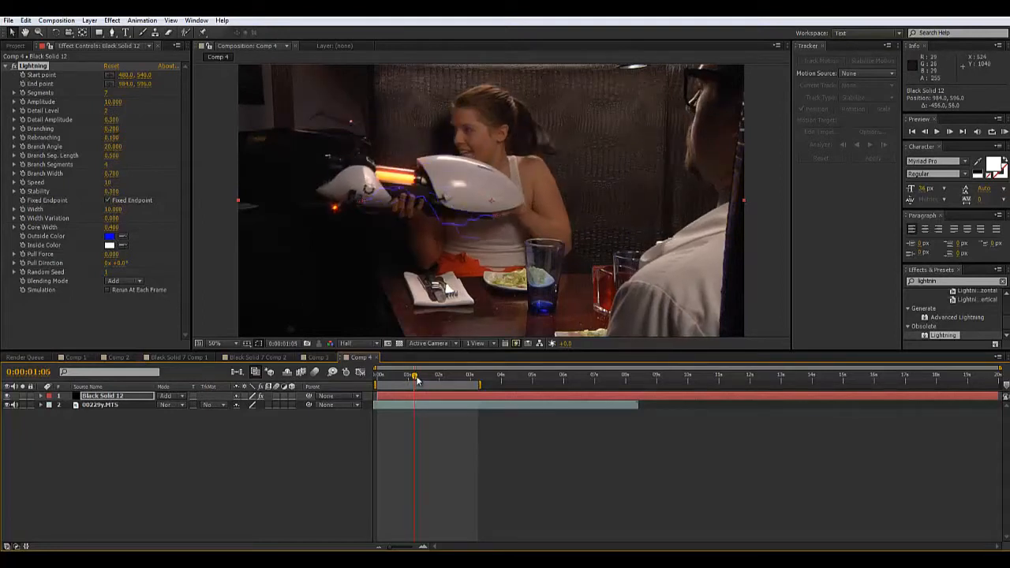
left_click_drag(416, 381, 415, 381)
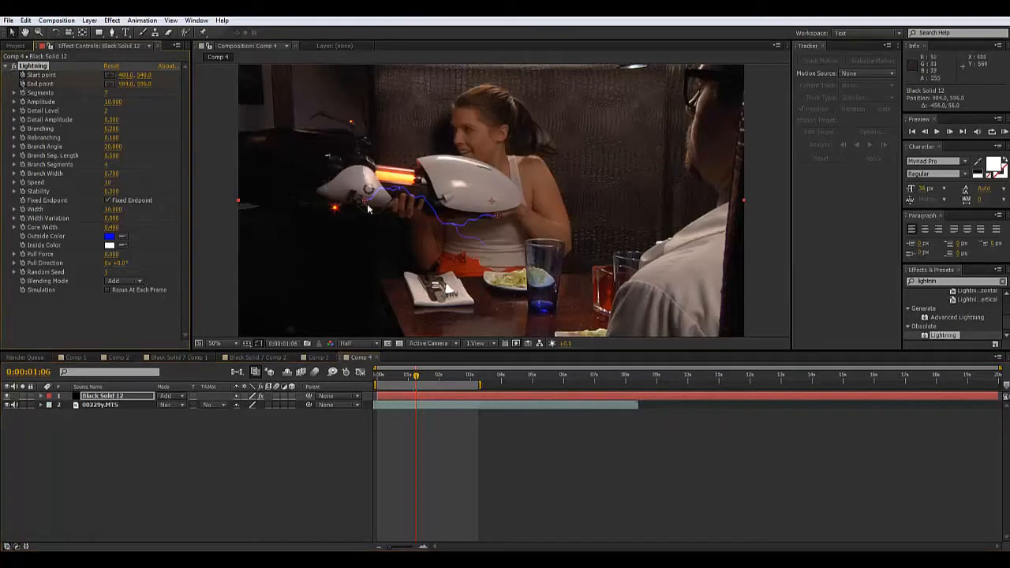
left_click_drag(365, 204, 309, 120)
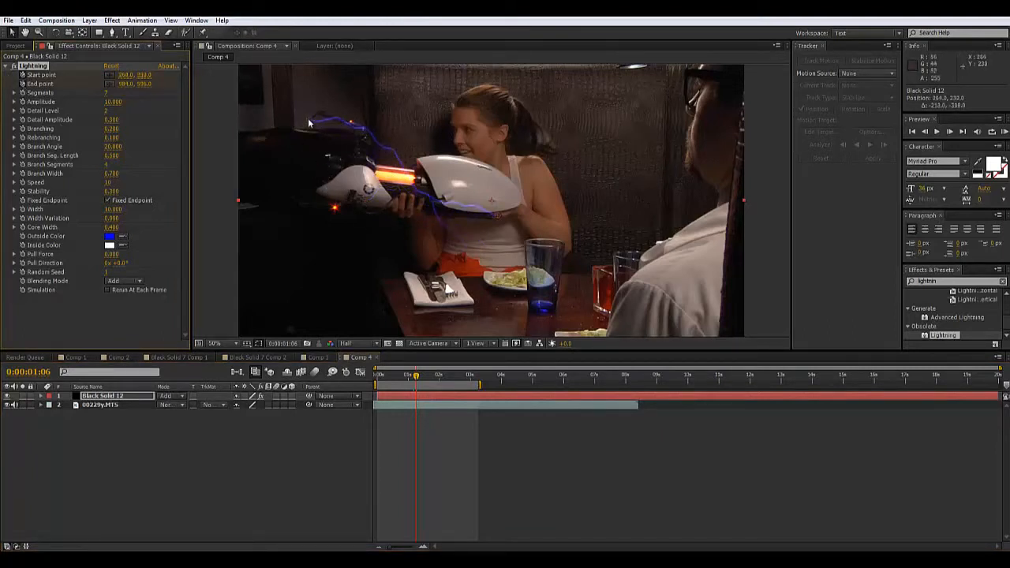
left_click_drag(500, 222, 290, 200)
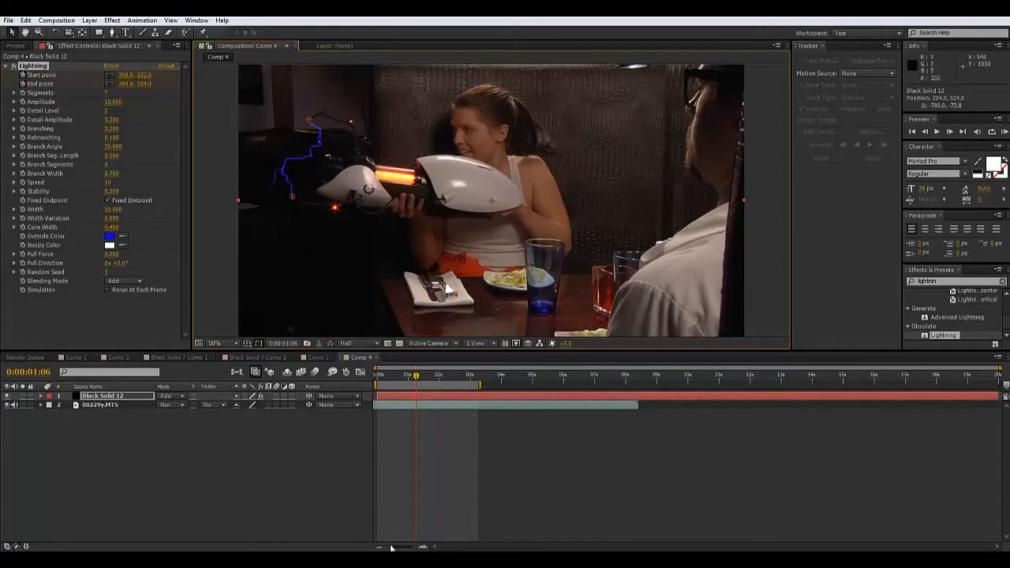
- At 0:00:01:07, shift the lightning's start point to about 260, 240 and its end point to about 195, 528, following the gun's prongs
left_click_drag(392, 548, 408, 547)
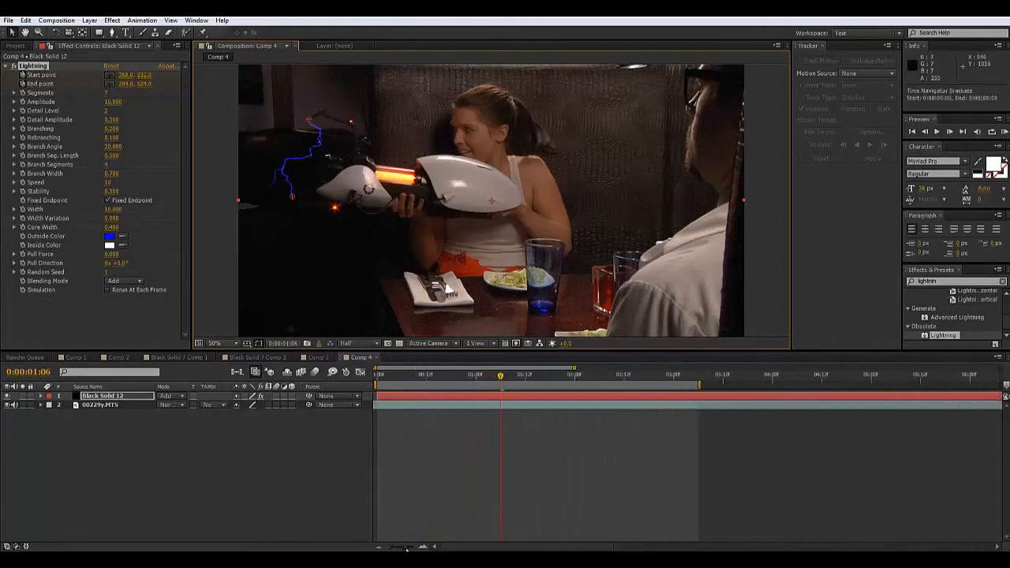
left_click_drag(501, 379, 504, 380)
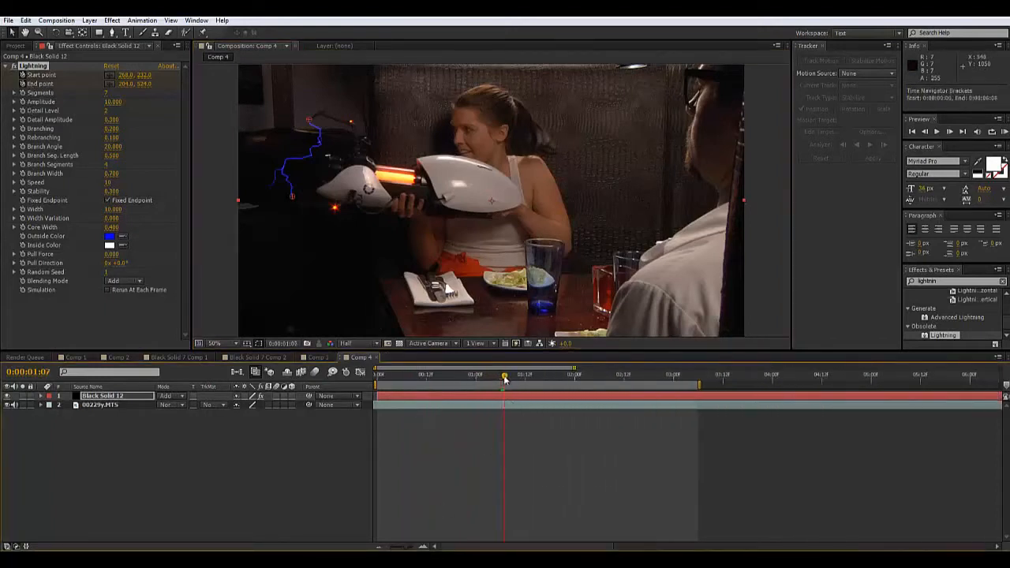
scroll(301, 129, "up", 1)
left_click_drag(300, 132, 611, 228)
left_click_drag(433, 132, 428, 139)
left_click_drag(404, 289, 398, 287)
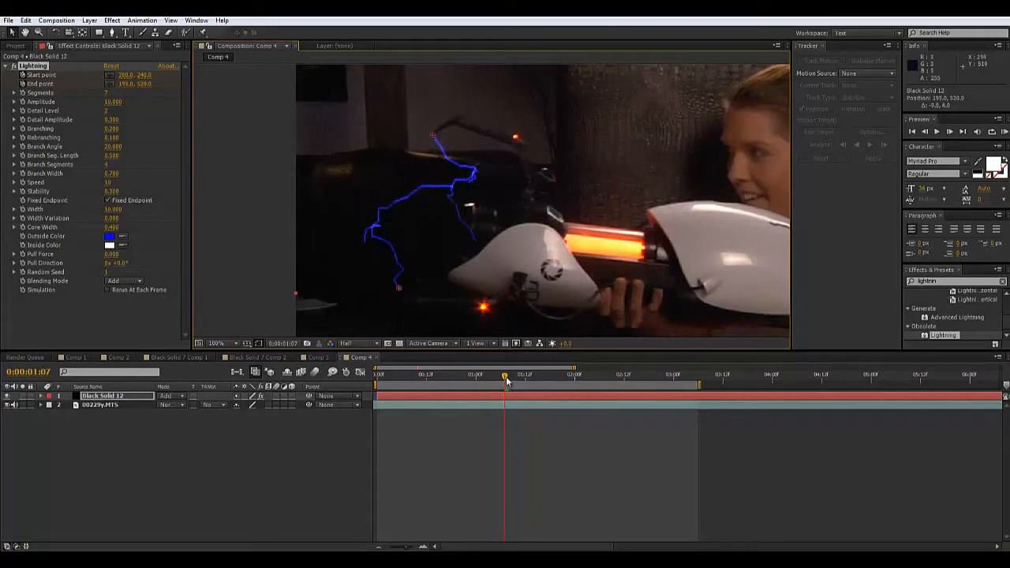
- At 0:00:01:08, shift the lightning's start point to about 247, 251 and its end point to about 190, 532
left_click_drag(506, 380, 510, 379)
left_click_drag(433, 136, 427, 142)
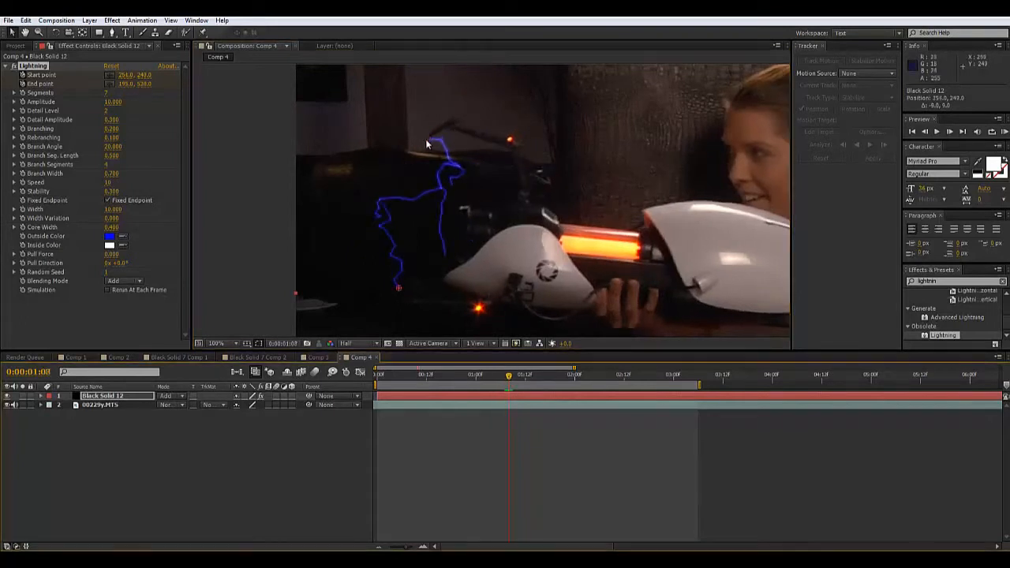
left_click_drag(398, 288, 397, 292)
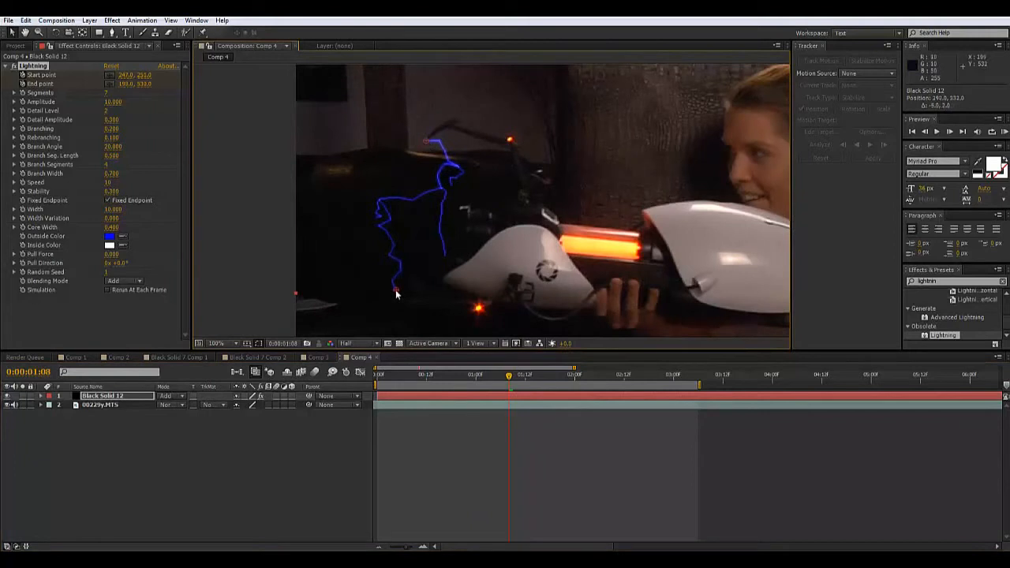
- At 0:00:01:09, shift the lightning's start point slightly to follow the gun's upper prong
left_click_drag(509, 380, 512, 379)
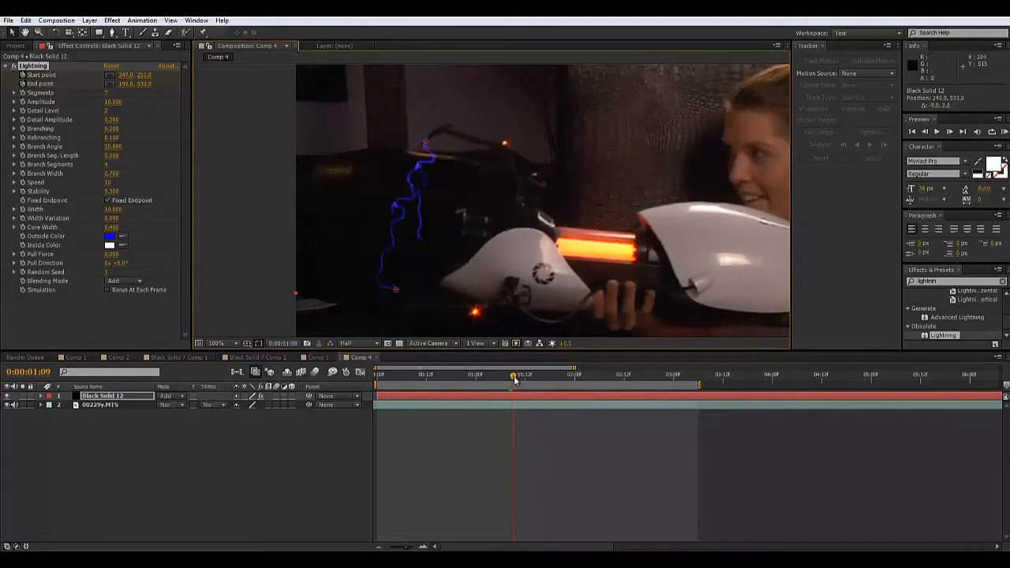
left_click_drag(430, 142, 425, 147)
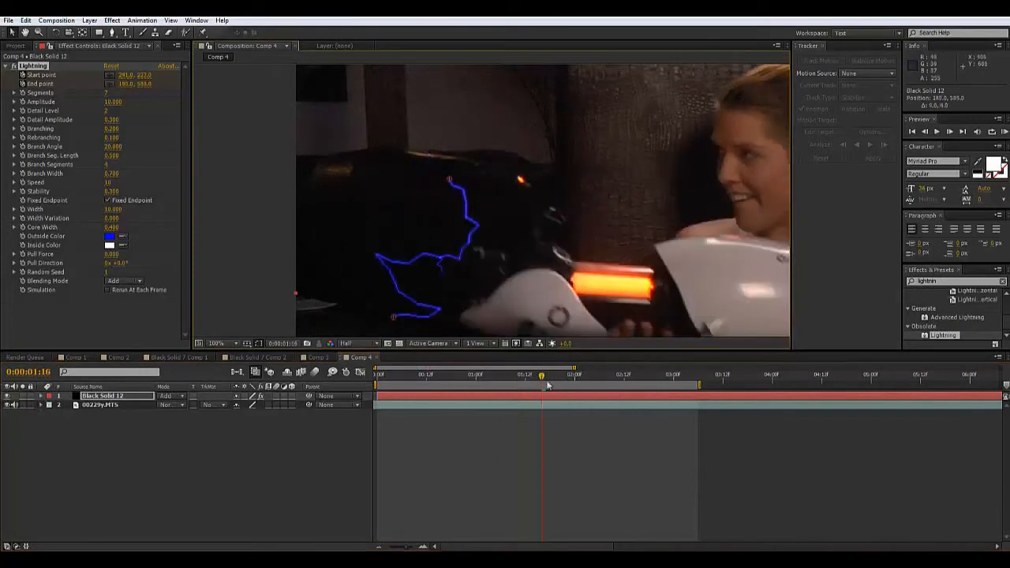
- Return to 0:00:01:06 and examine the Lightning effect's start and end point keyframes on Black Solid 12
left_click_drag(540, 382, 500, 404)
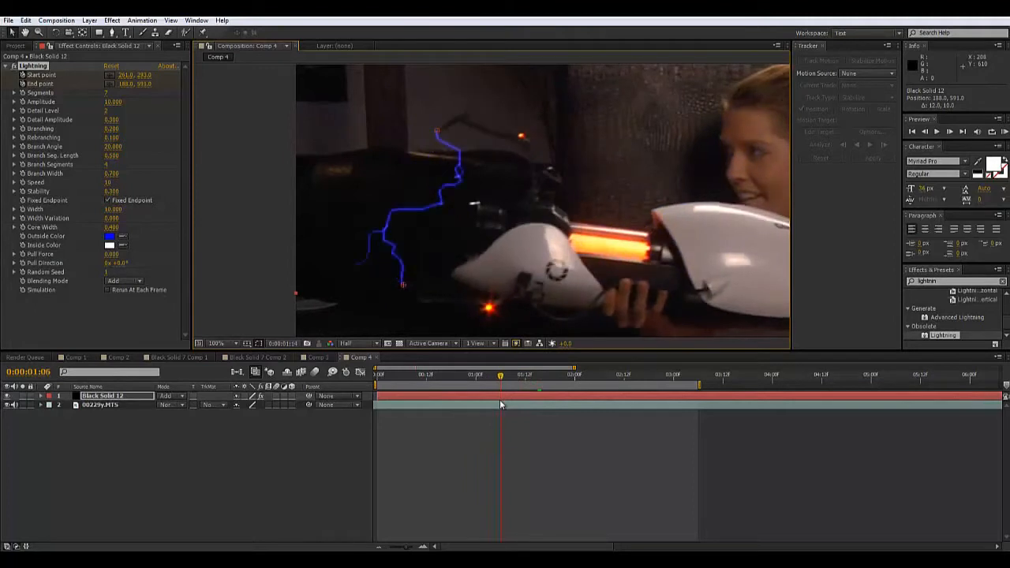
left_click(41, 397)
left_click(50, 406)
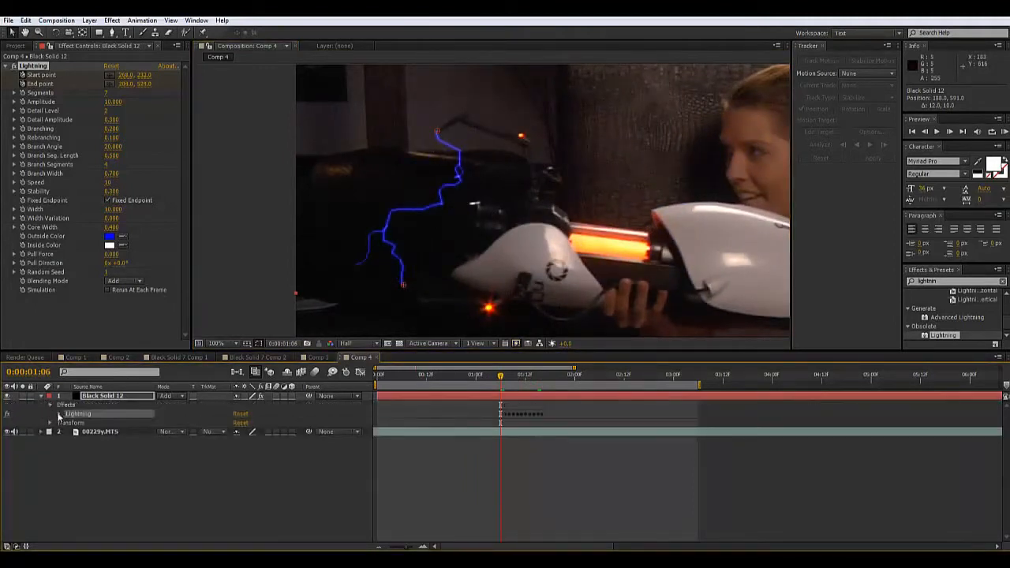
left_click(59, 414)
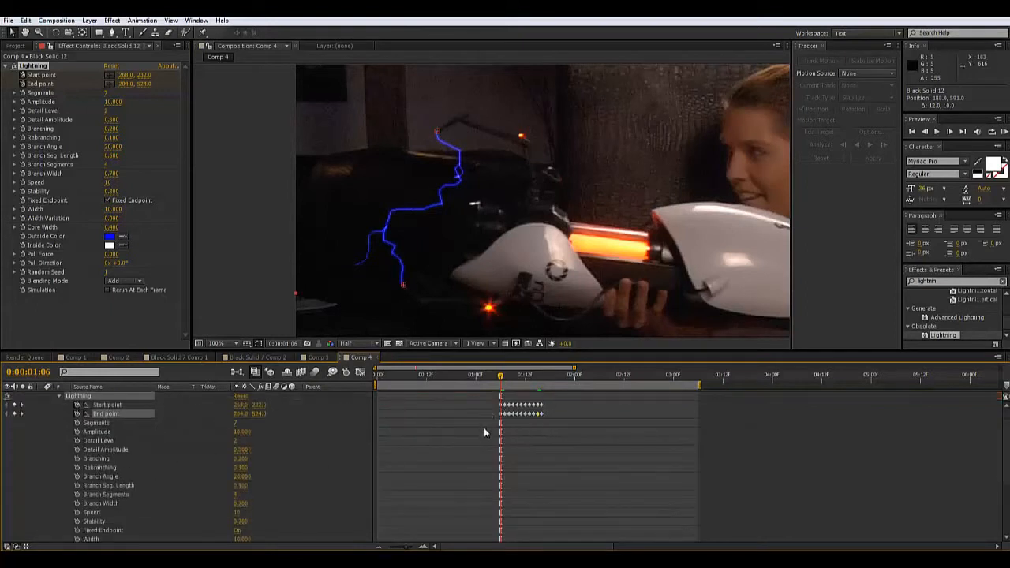
scroll(484, 429, "up", 2)
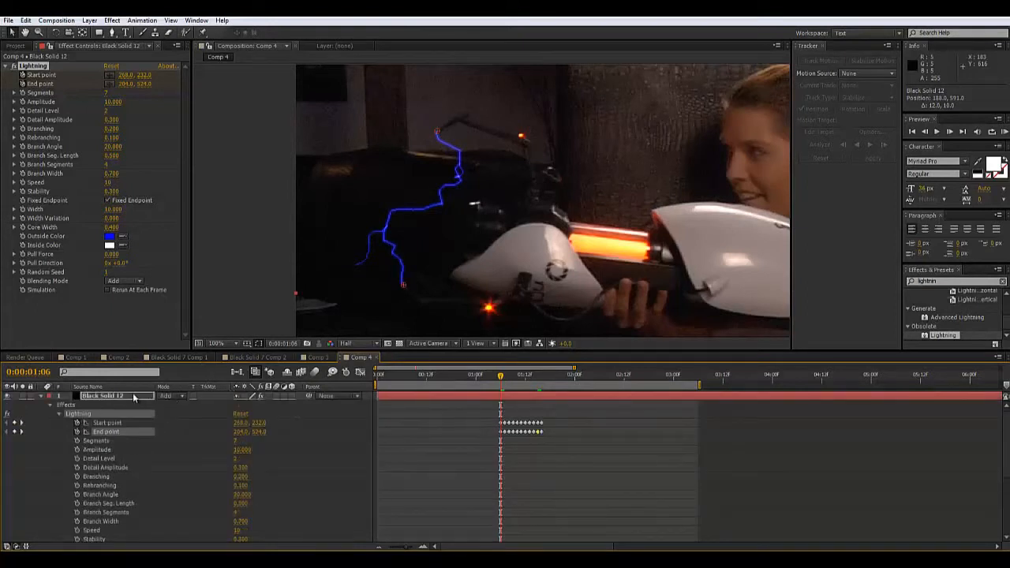
- Keyframe Black Solid 12's opacity at 100% at 0:00:01:06 and 0% one frame earlier, at 0:00:01:05
left_click(135, 397)
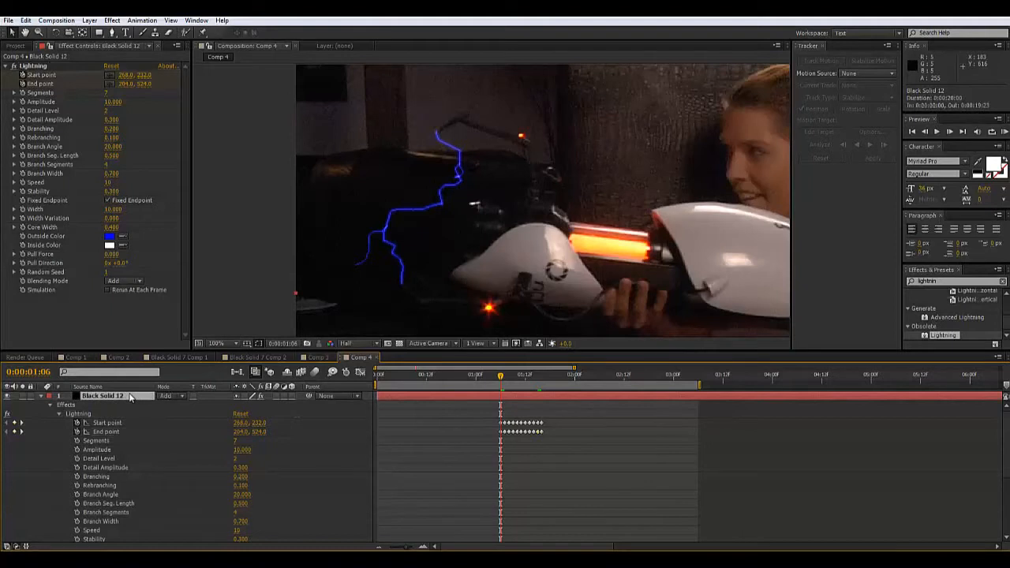
key("t")
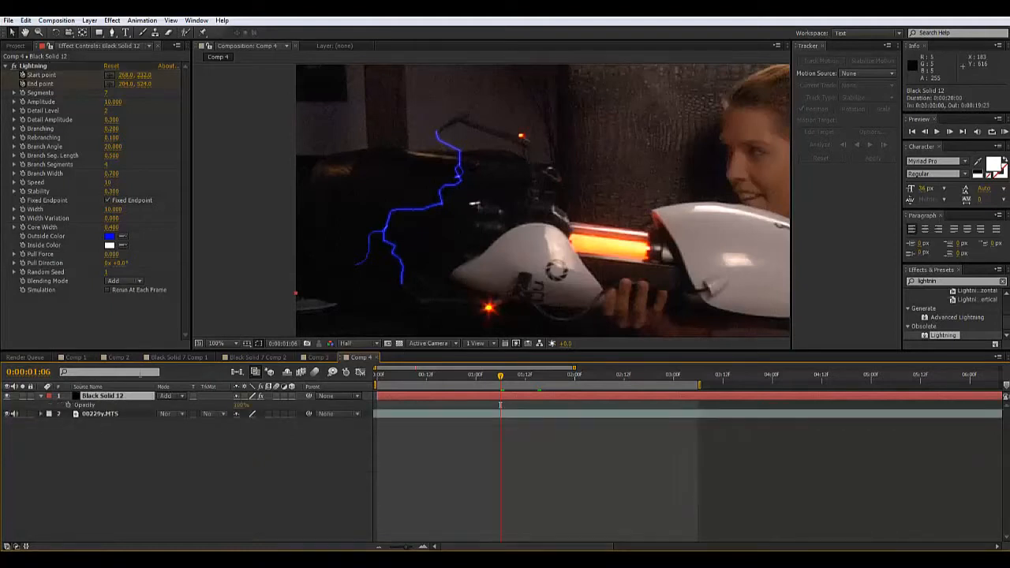
left_click(68, 405)
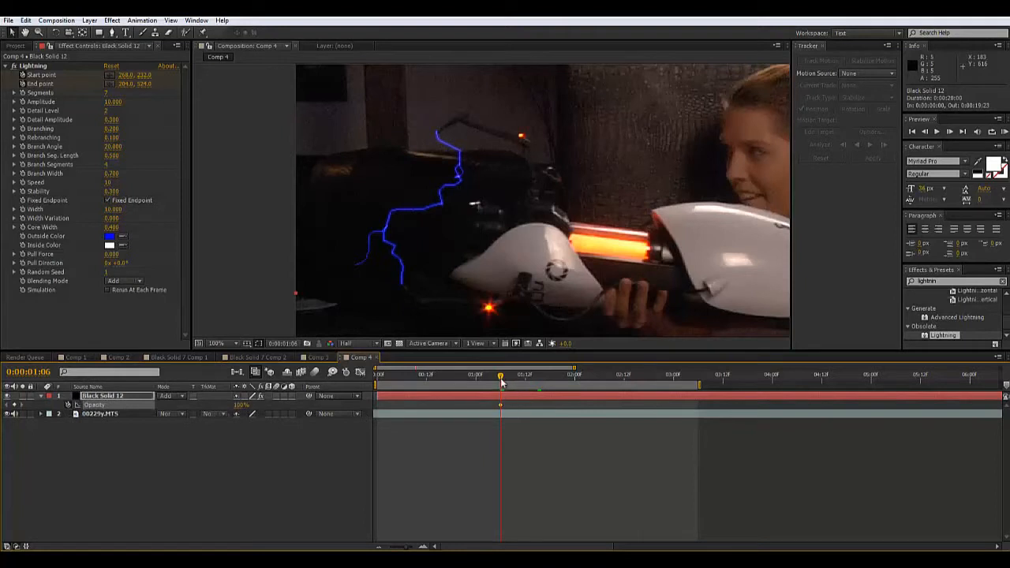
left_click_drag(500, 382, 496, 382)
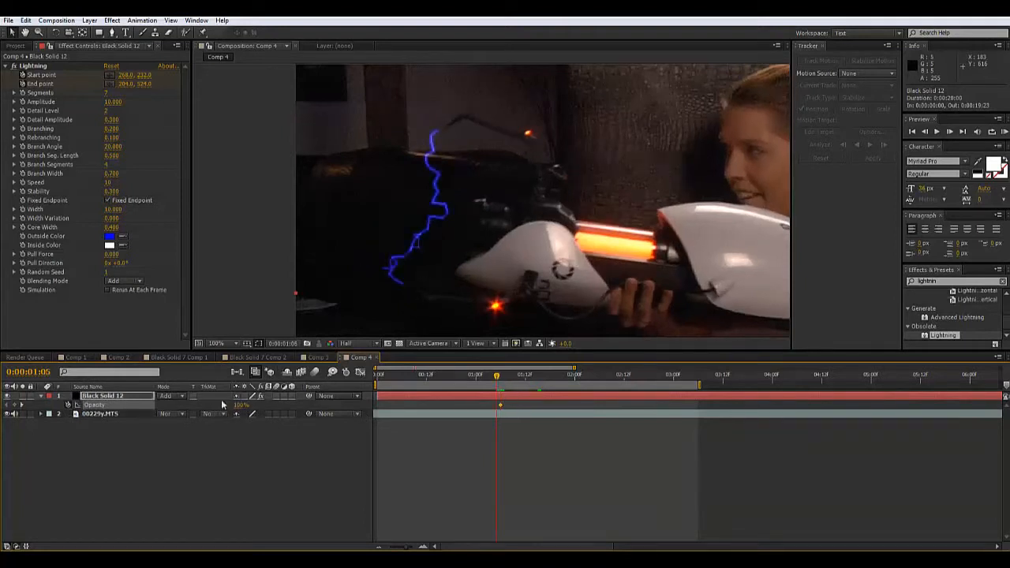
left_click_drag(237, 410, 189, 409)
- Keyframe Black Solid 12's opacity at 100% at 0:00:01:16 and 0% at 0:00:01:17
left_click_drag(496, 383, 542, 393)
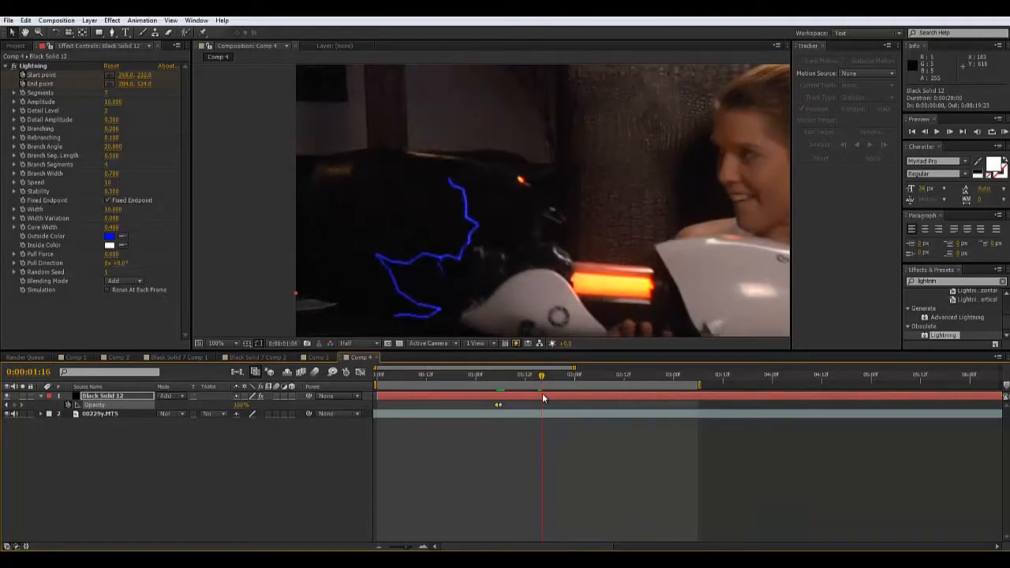
left_click(14, 405)
left_click_drag(543, 379, 546, 380)
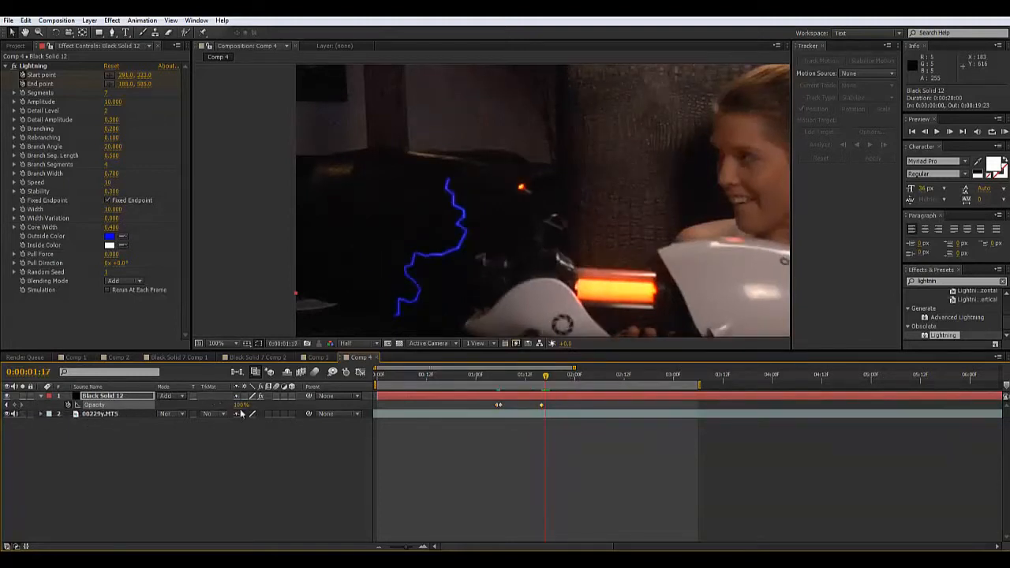
left_click_drag(240, 404, 177, 417)
- Play back the footage from 0:00:01:05 to review the lightning's appearance and tracking
left_click_drag(546, 384, 501, 389)
key("space")
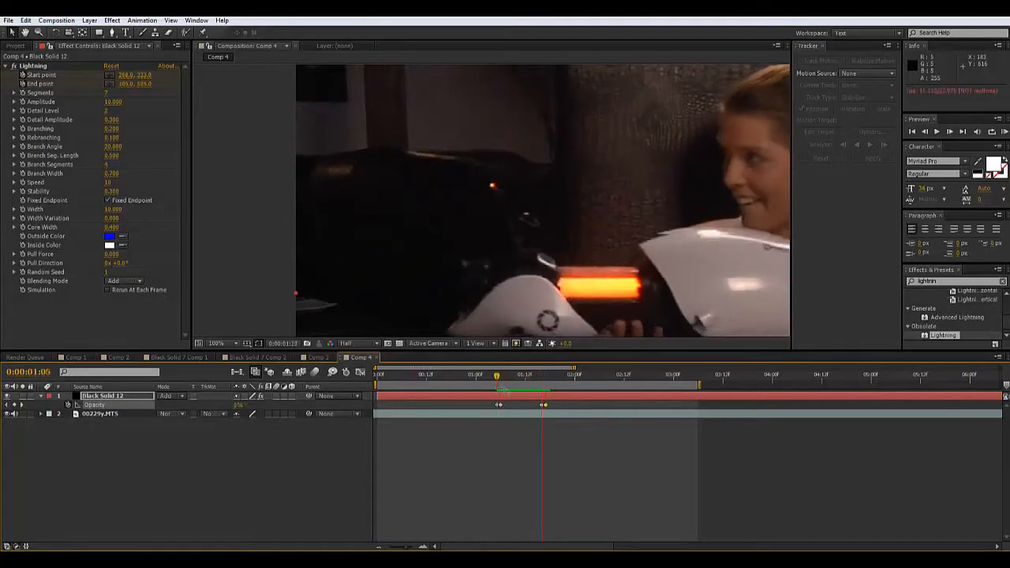
key("space")
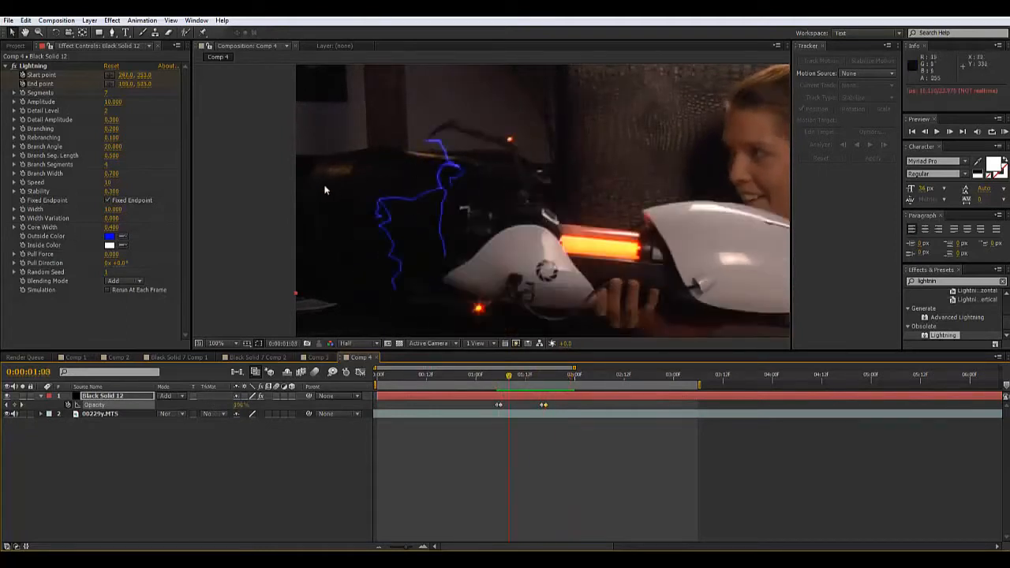
- Change the lightning's outside color to a dark red-orange
left_click(110, 242)
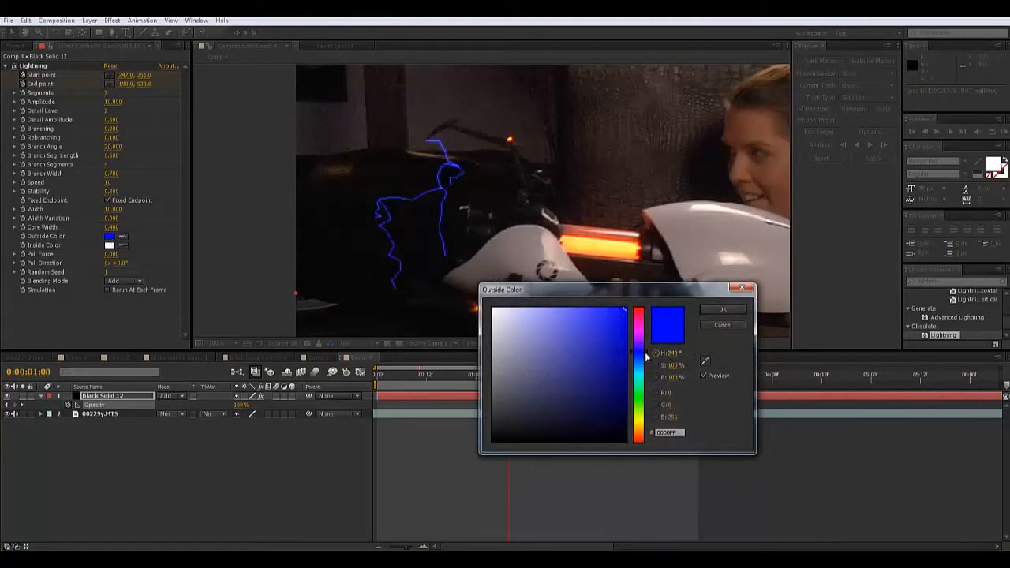
left_click(638, 401)
left_click_drag(646, 430, 648, 443)
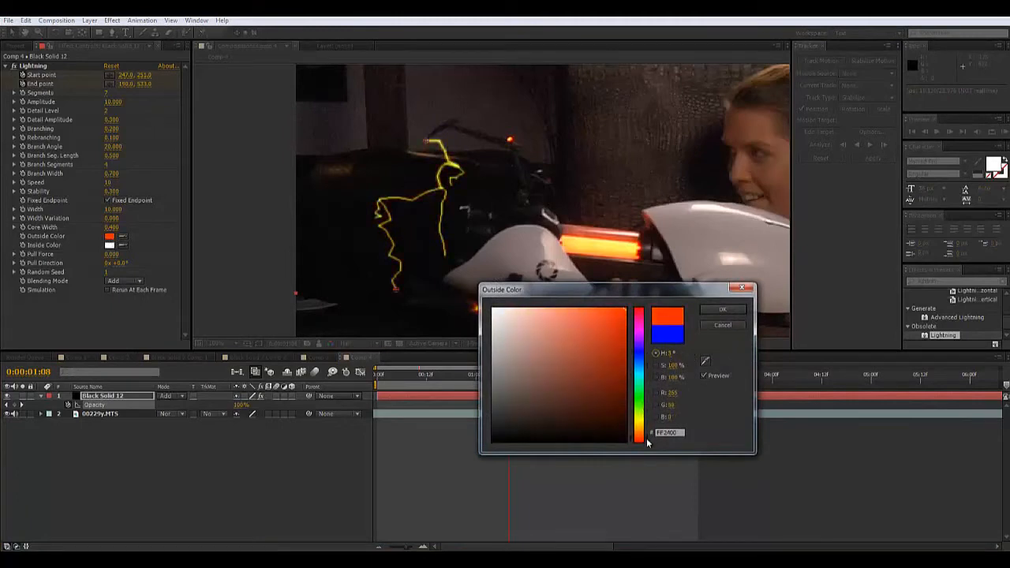
mouse_move(617, 339)
left_mouse_down()
mouse_move(642, 319)
mouse_move(622, 381)
mouse_move(639, 301)
mouse_move(648, 351)
mouse_move(661, 297)
mouse_move(662, 348)
left_mouse_up()
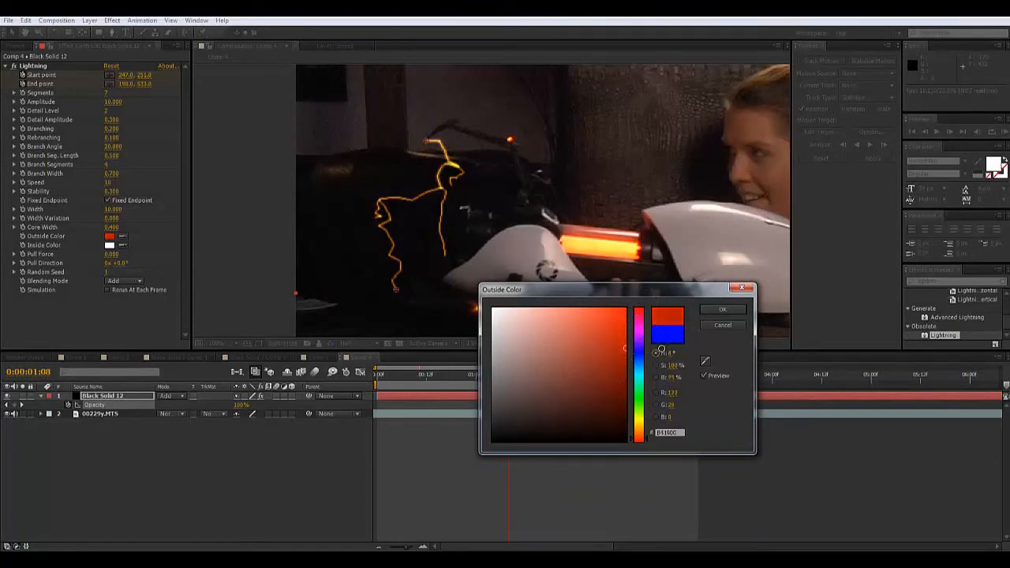
left_click(729, 313)
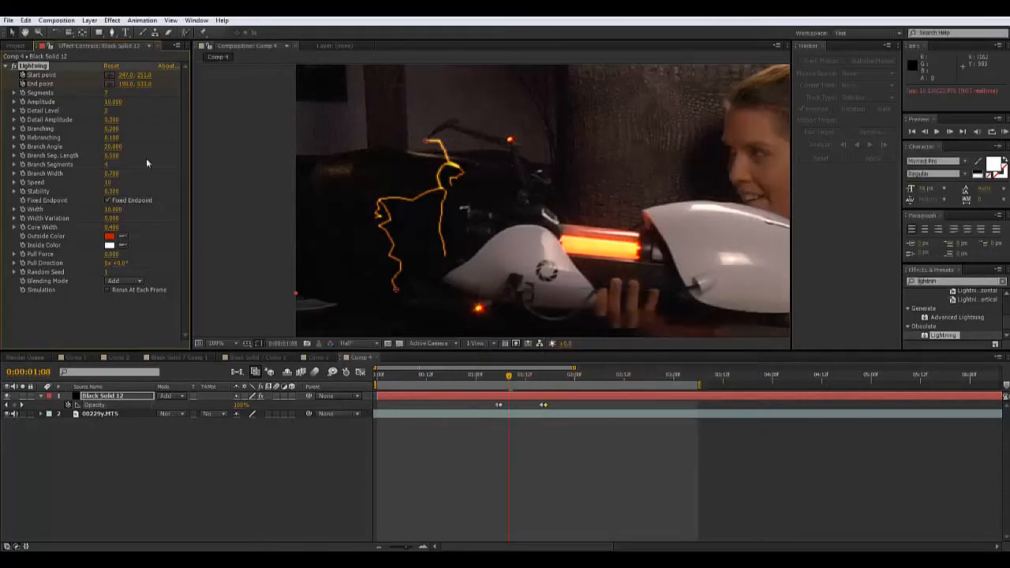
- Change the lightning's inside color to orange D36300
left_click(109, 245)
left_click_drag(644, 437, 644, 428)
mouse_move(620, 379)
left_mouse_down()
mouse_move(646, 370)
mouse_move(652, 385)
left_mouse_up()
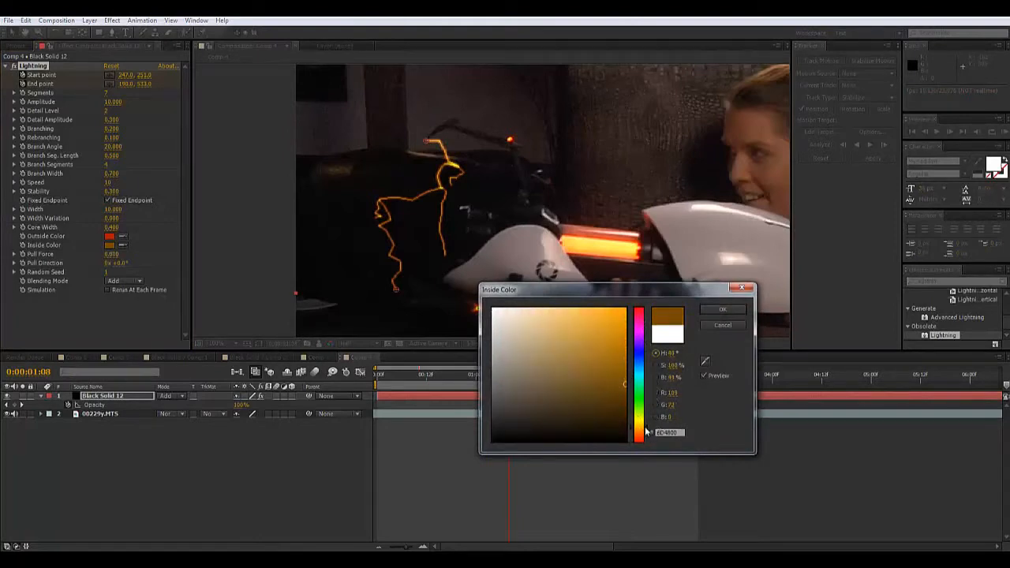
left_click_drag(645, 429, 645, 432)
left_click_drag(619, 361, 639, 332)
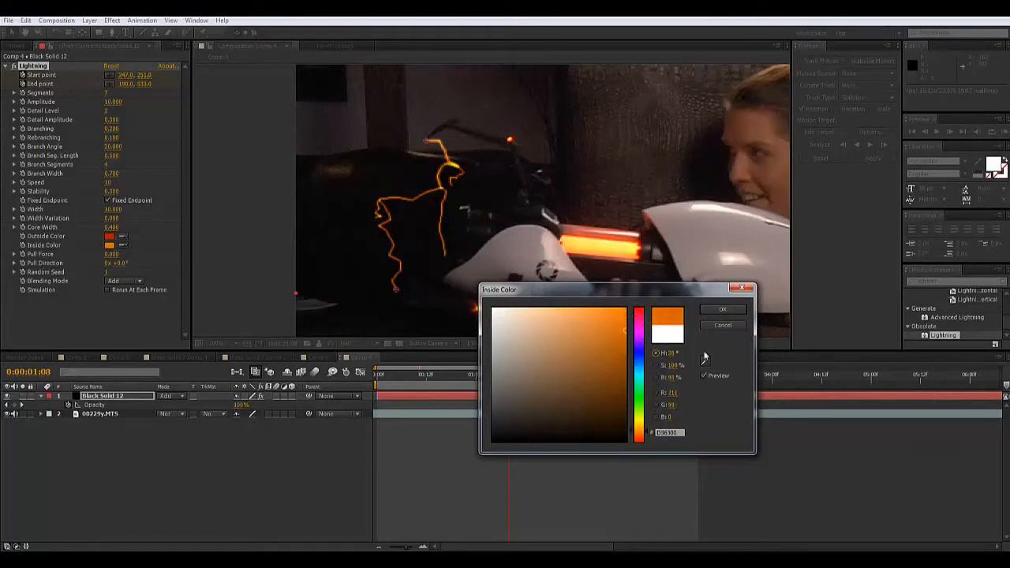
left_click(722, 312)
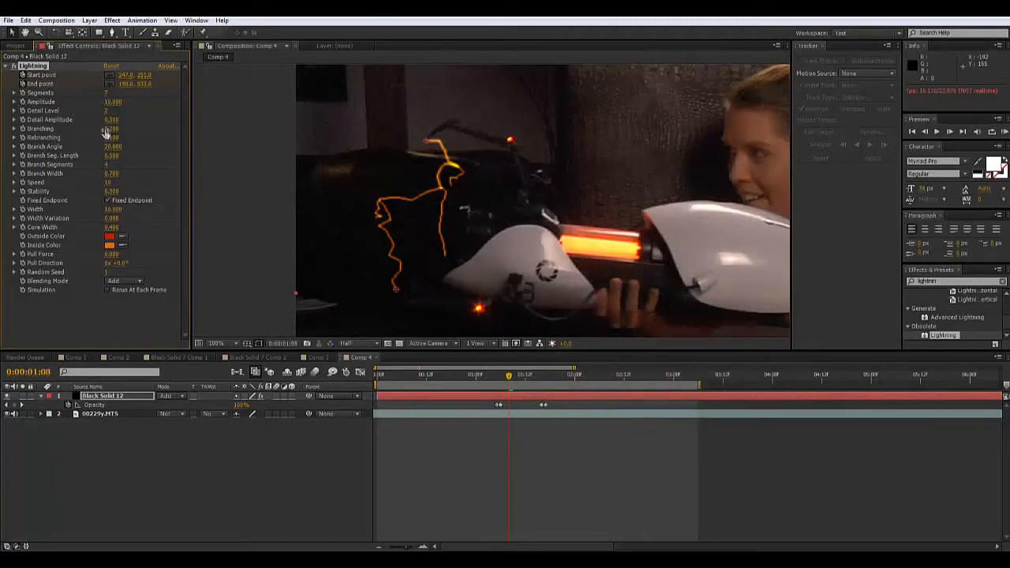
- Set the lightning's segments to 5, detail level to 6, detail amplitude to 0.360, branching to 0.330 and rebranching to 0.530
mouse_move(106, 97)
left_mouse_down()
mouse_move(148, 99)
mouse_move(102, 97)
left_mouse_up()
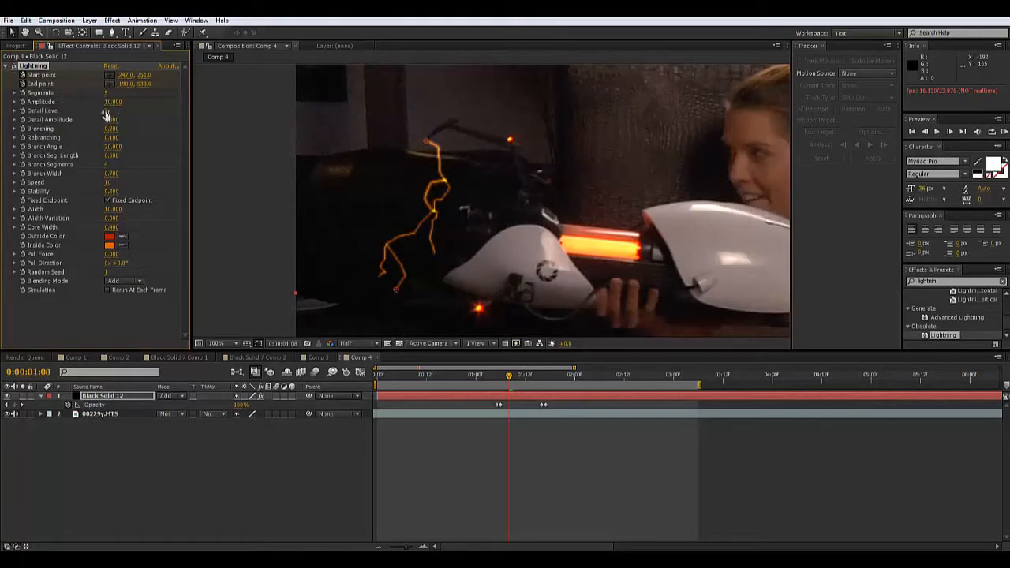
left_click_drag(106, 110, 167, 111)
left_click_drag(234, 114, 223, 112)
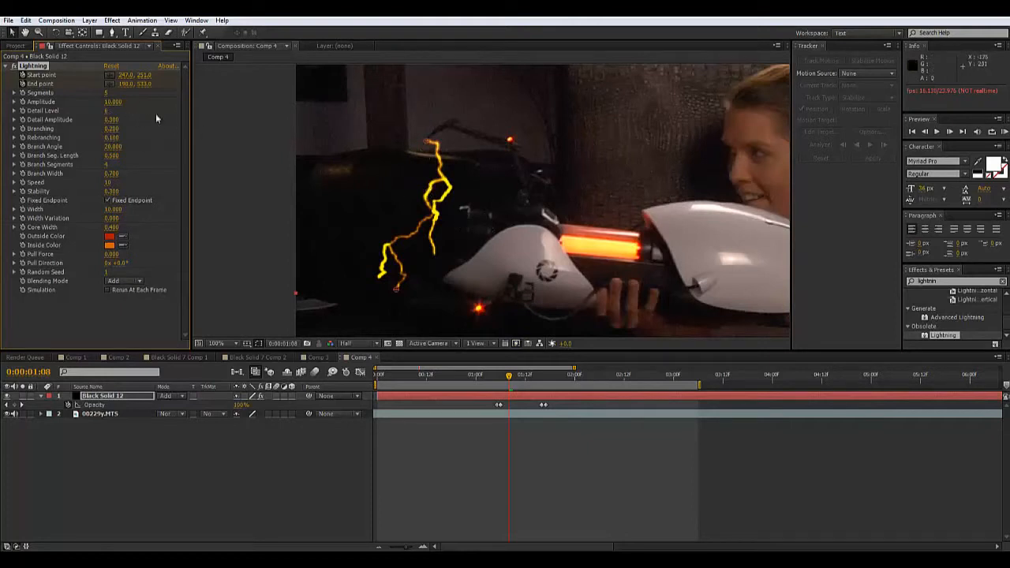
mouse_move(113, 119)
left_mouse_down()
mouse_move(190, 125)
mouse_move(116, 125)
mouse_move(134, 124)
mouse_move(123, 133)
left_mouse_up()
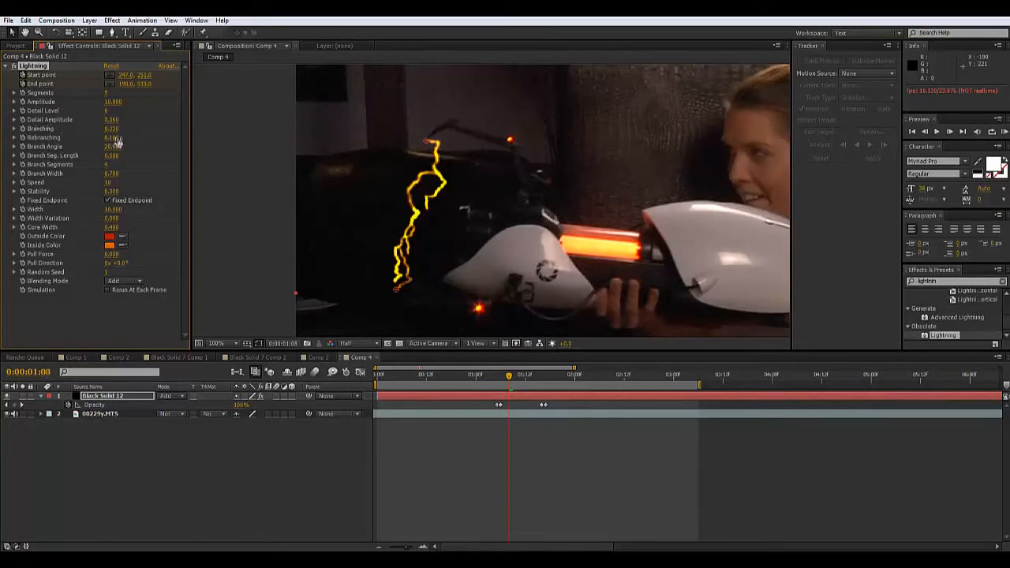
left_click_drag(112, 138, 130, 136)
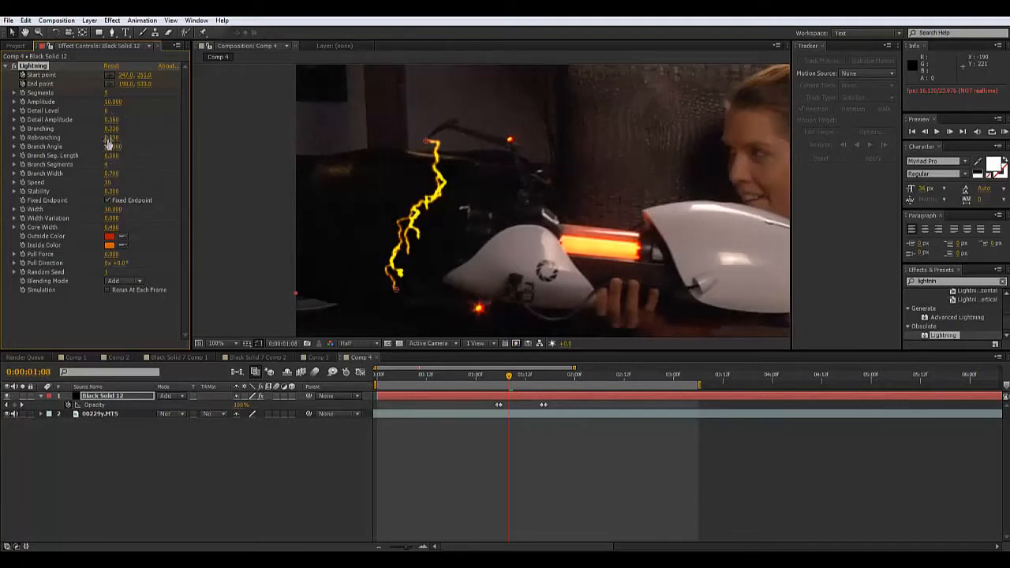
- Set the lightning's branch segments to 3, speed to 6 and stability to 0.350
mouse_move(106, 170)
left_mouse_down()
mouse_move(127, 166)
mouse_move(107, 170)
left_mouse_up()
left_click_drag(111, 192, 113, 192)
left_click(109, 201)
left_click(165, 472)
- Rename the Black Solid 12 layer as Lightning Front
left_click(112, 397)
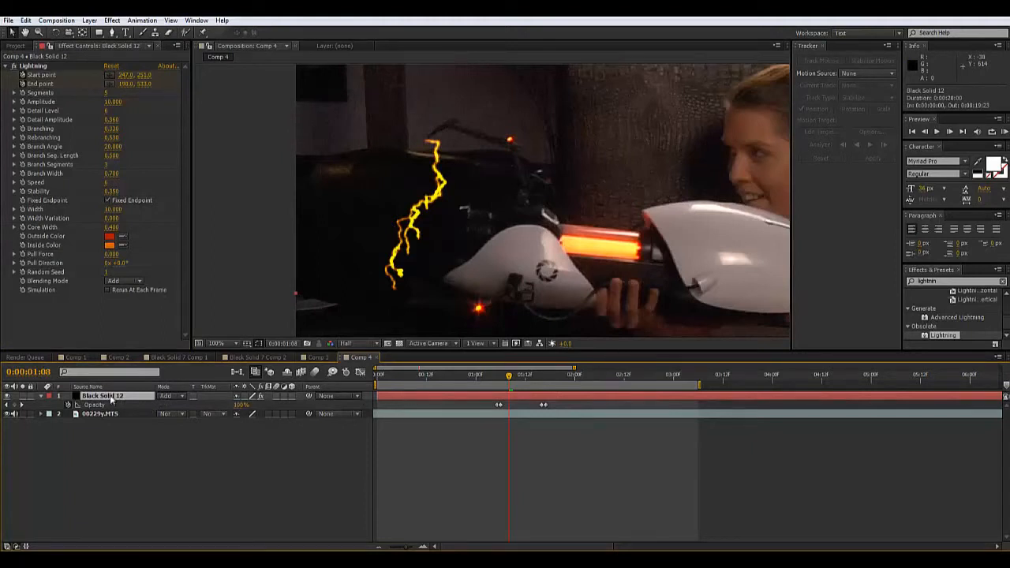
right_click(112, 399)
left_click(142, 392)
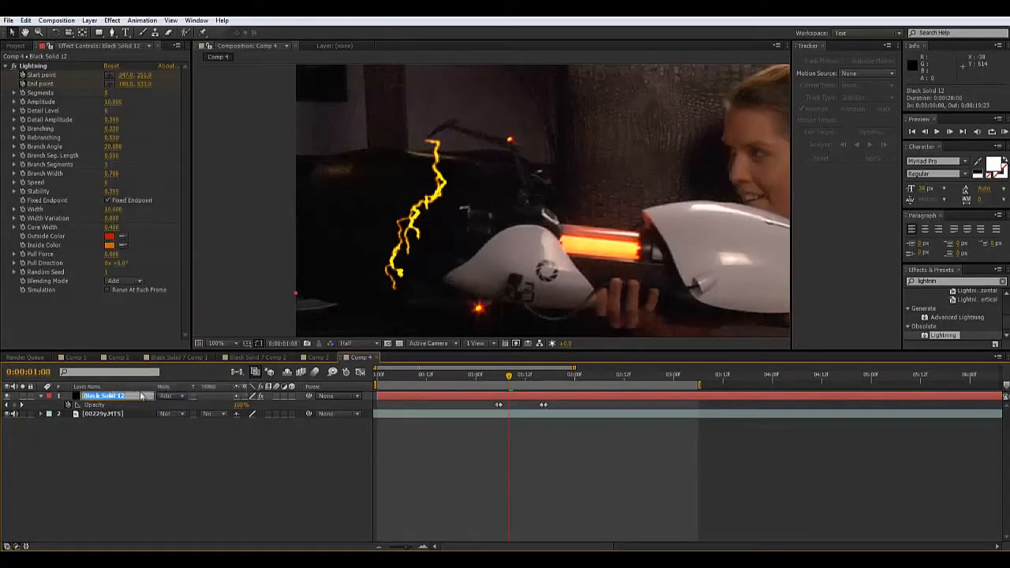
key("BackSpace")
type("Lightning")
type("Front")
key("Return")
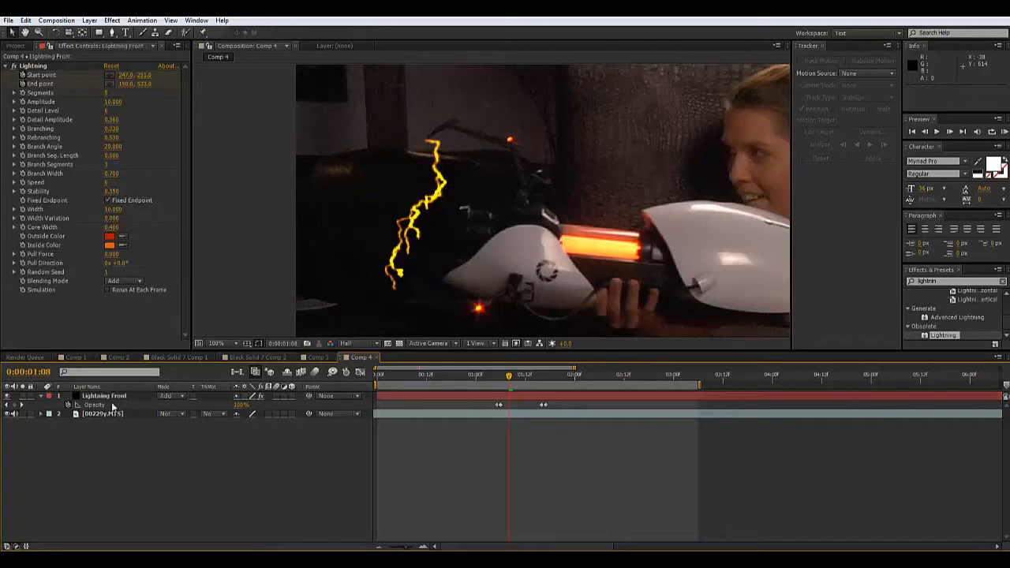
- Duplicate the Lightning Front layer and move the copy's end point to about 207, 492 at 0:00:01:06
left_click(107, 395)
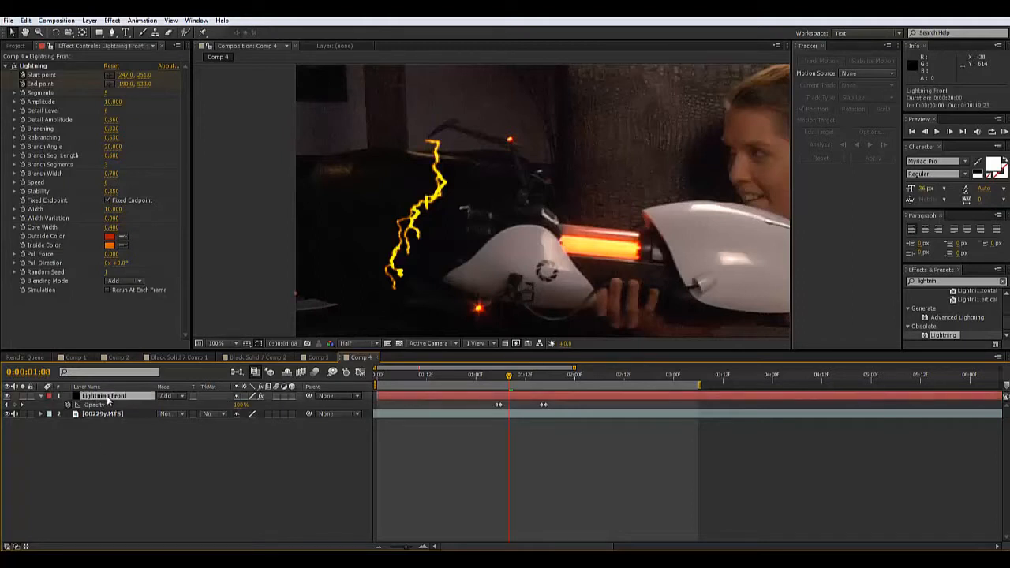
key("ctrl+d")
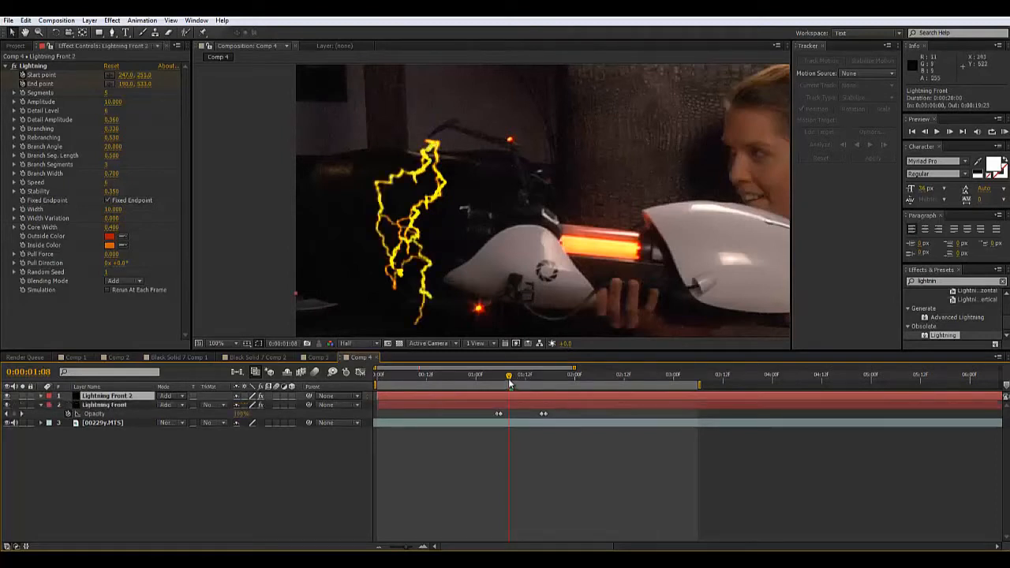
left_click_drag(511, 384, 499, 381)
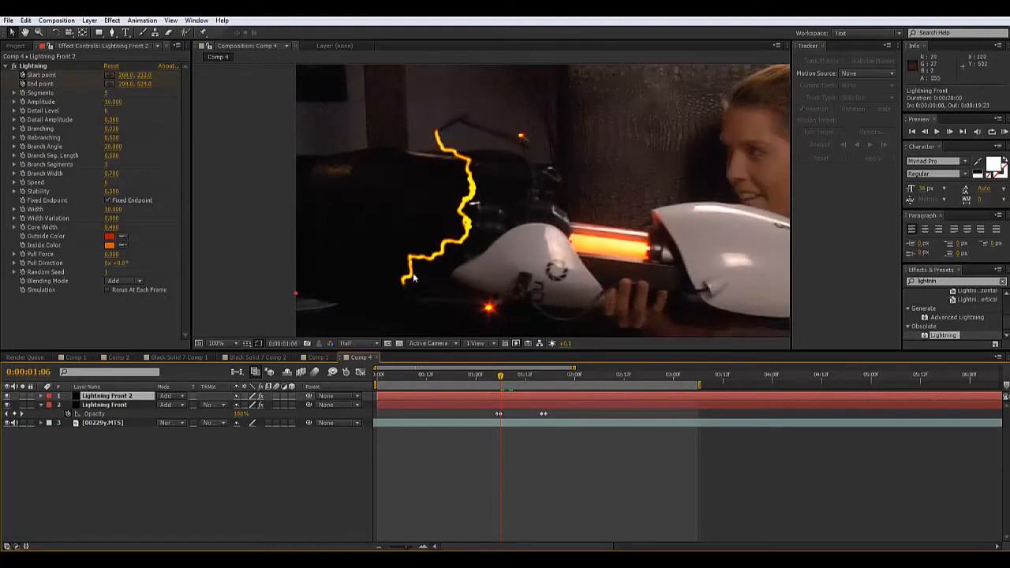
left_click(109, 83)
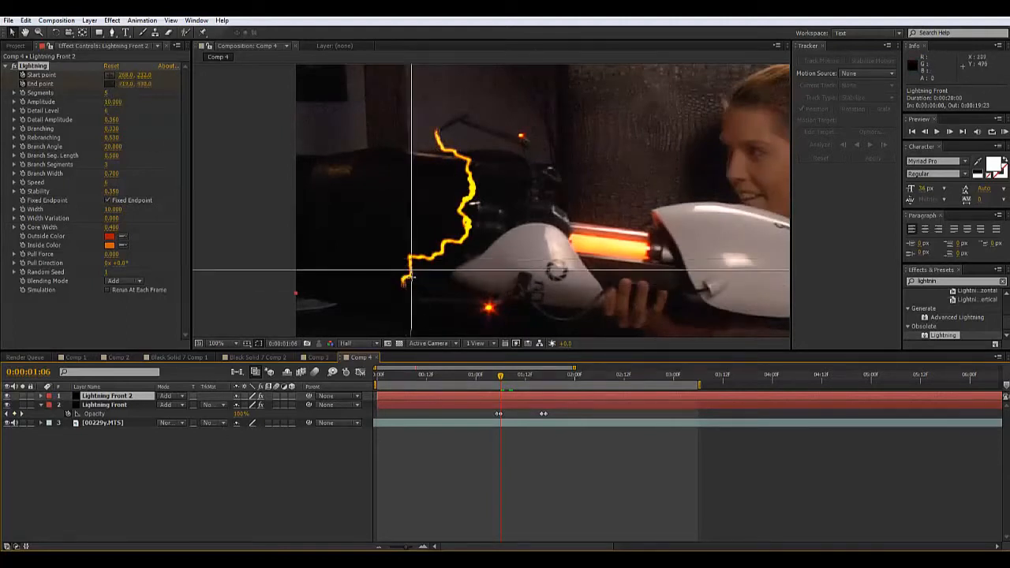
left_click(409, 275)
left_click_drag(410, 275, 405, 274)
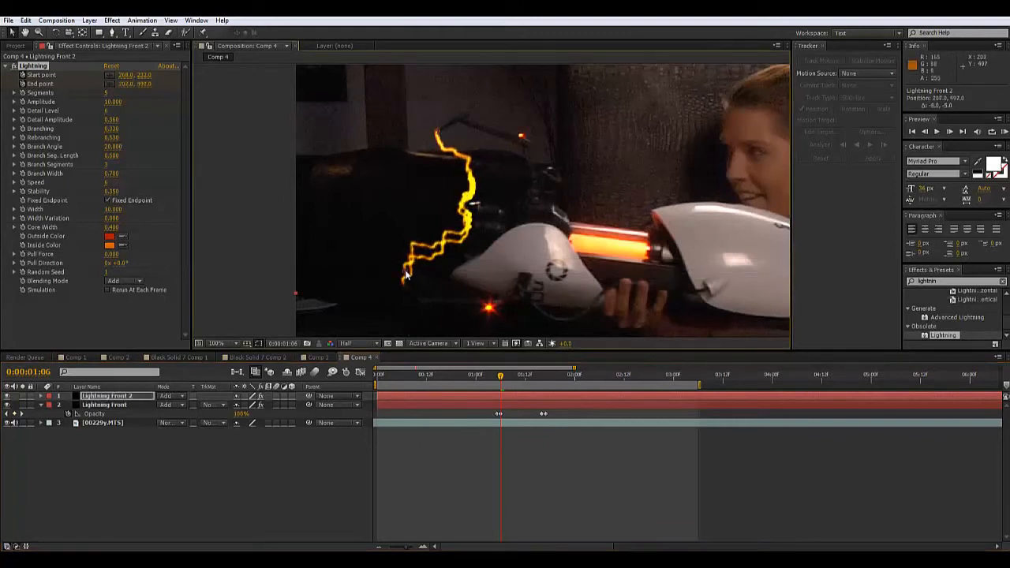
- At 0:00:01:07, move the duplicated lightning's end point to about 202, 503
left_click(503, 380)
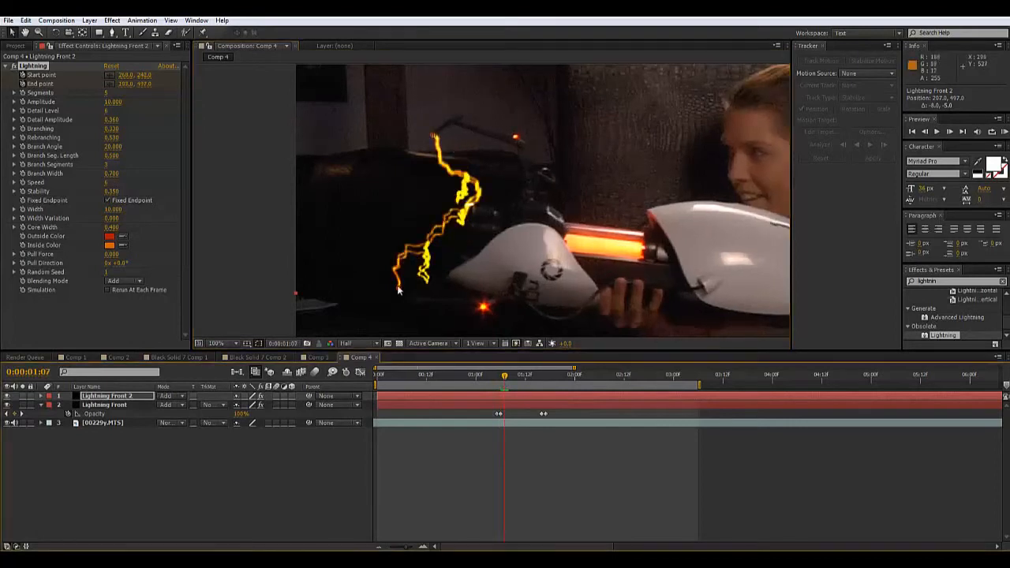
left_click_drag(398, 293, 403, 278)
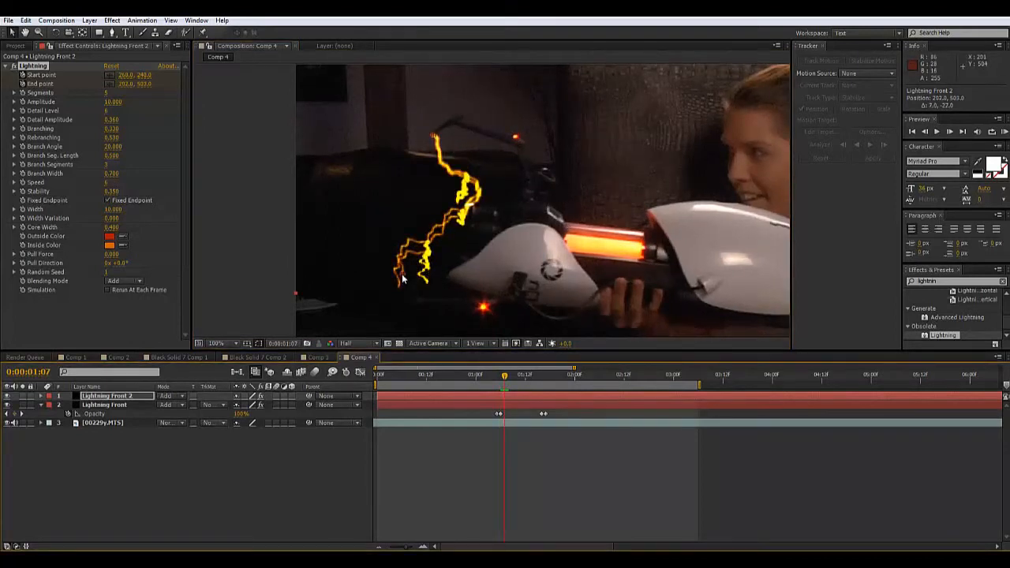
- Move the duplicated lightning's end point to about 192, 502 at 0:00:01:08 and adjust it through 0:00:01:11 to follow the lower prong
left_click(507, 379)
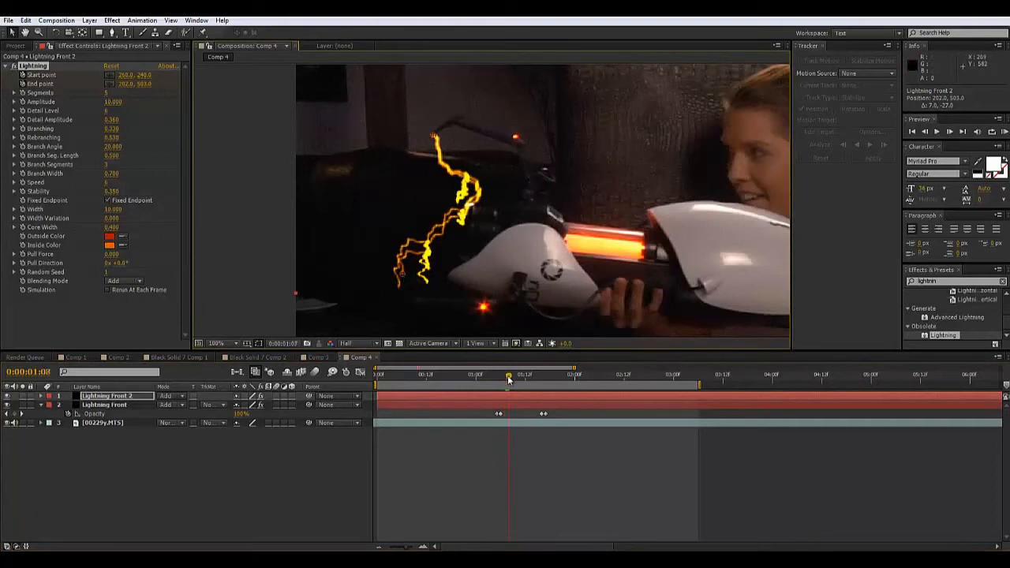
left_click_drag(395, 290, 401, 276)
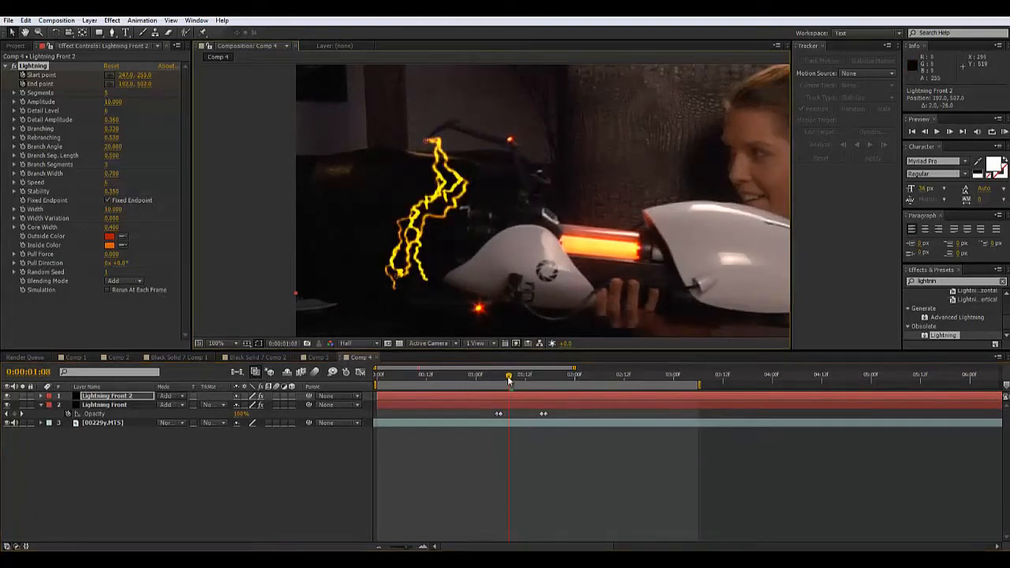
left_click_drag(508, 378, 512, 379)
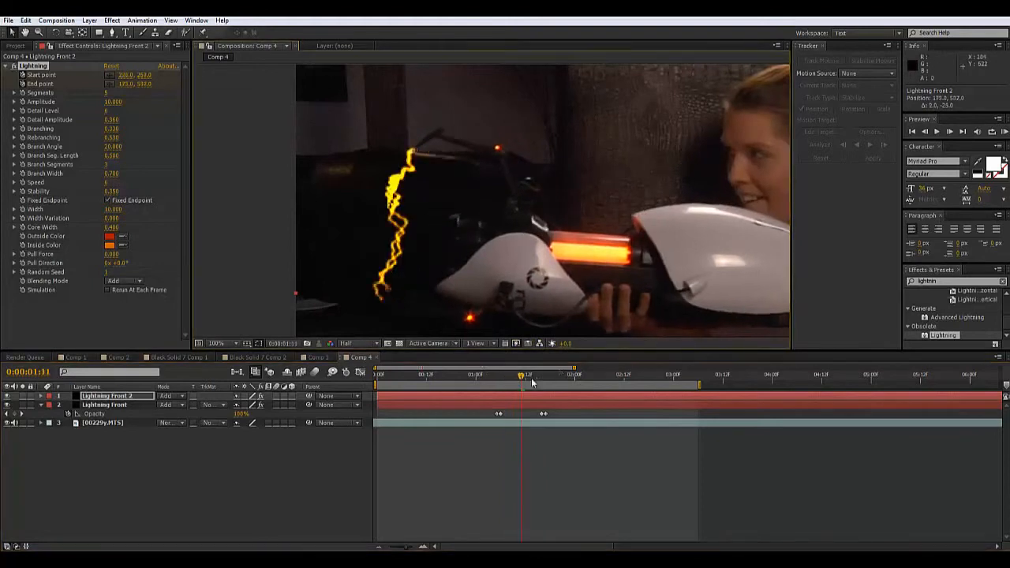
- Reposition the duplicated lightning's end point frame by frame from 0:00:01:12 onward so it follows the gun's lower prong
left_click_drag(522, 380, 525, 380)
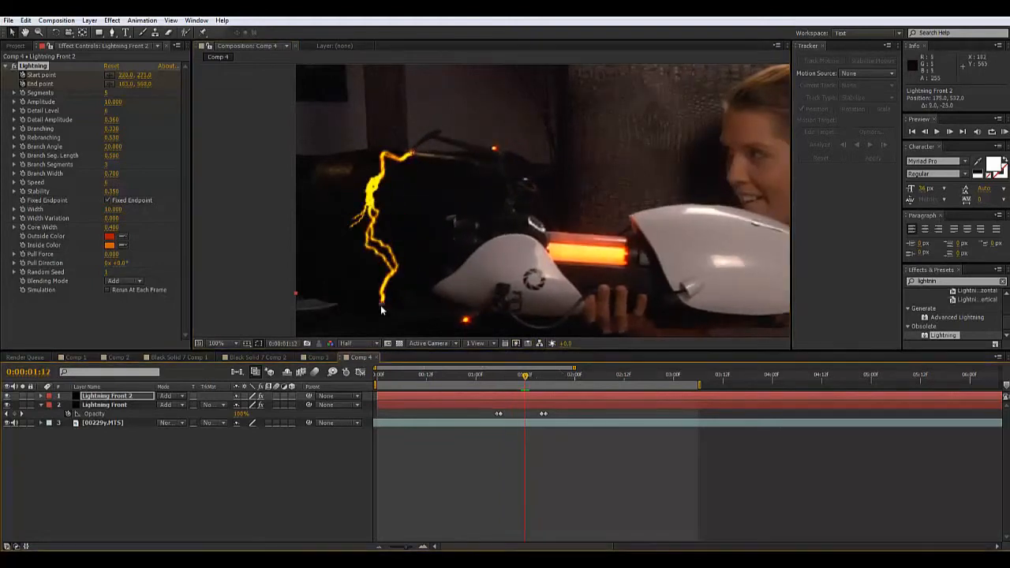
left_click_drag(381, 306, 387, 291)
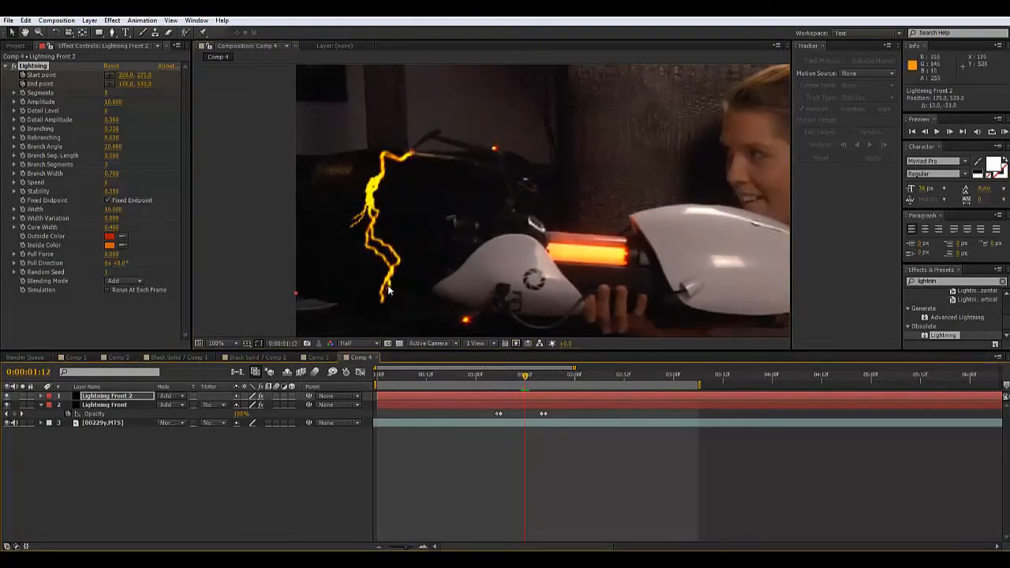
left_click_drag(525, 380, 530, 381)
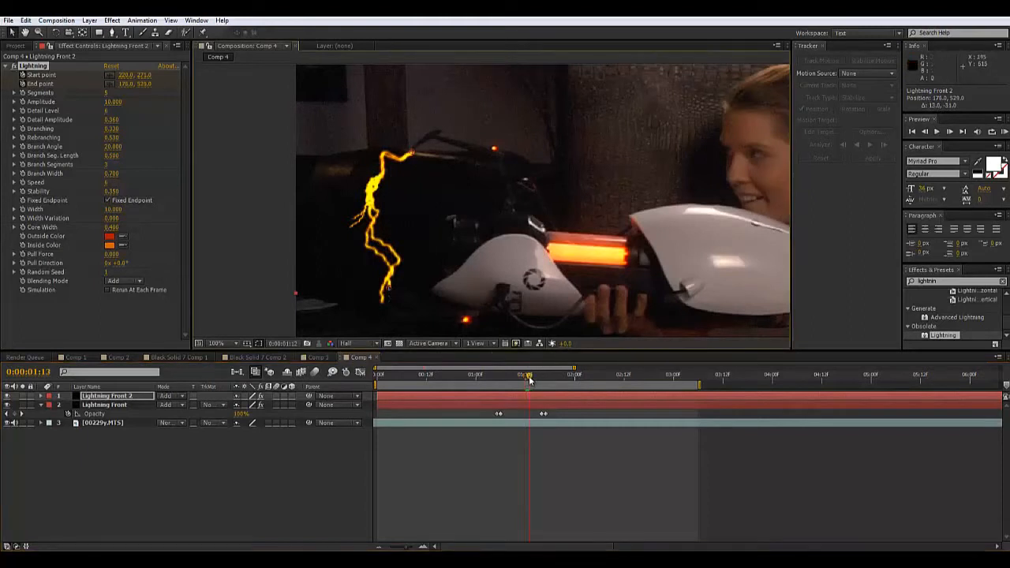
left_click_drag(382, 303, 385, 296)
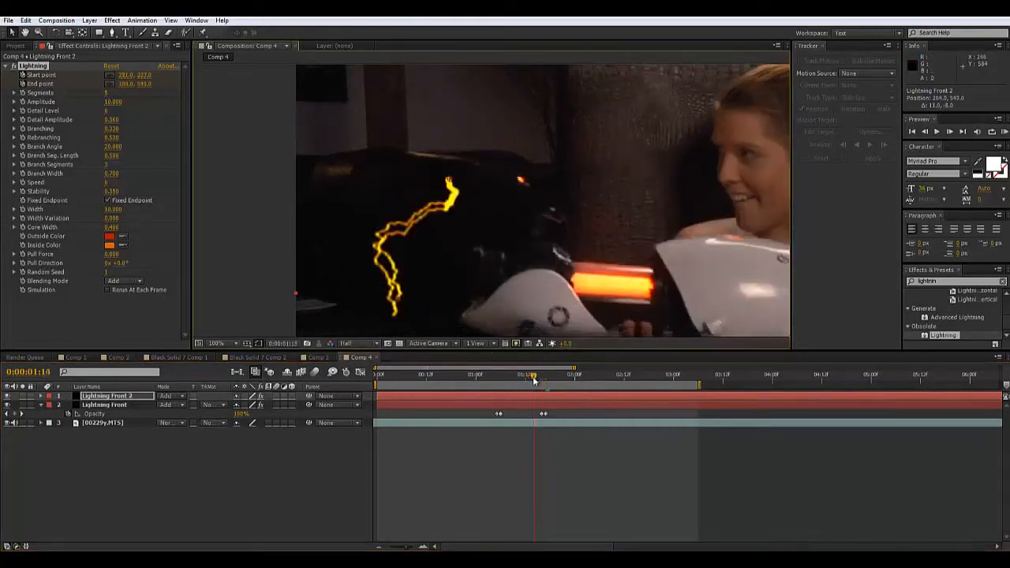
left_click_drag(534, 381, 533, 383)
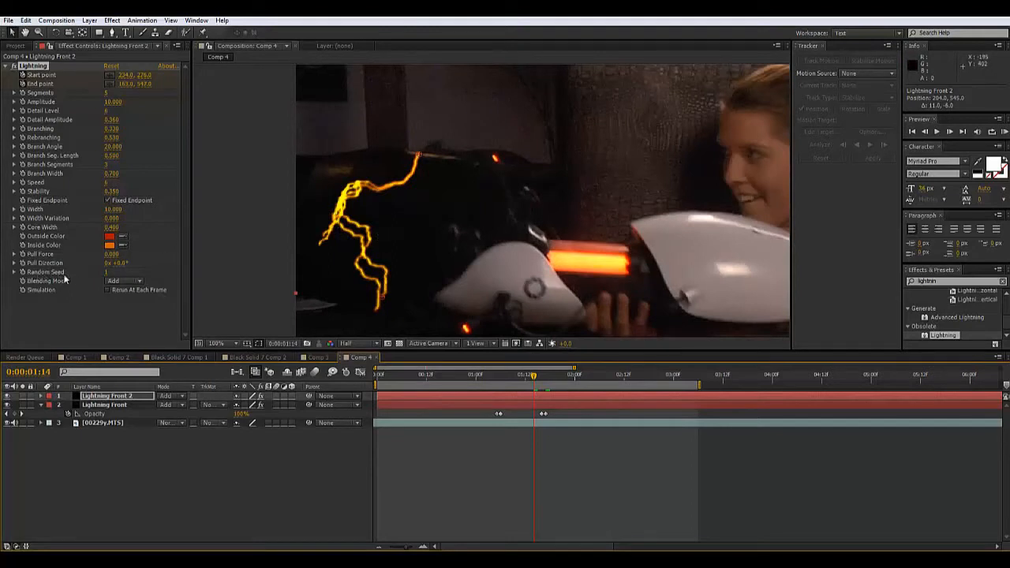
- Set the duplicated lightning's random seed to 10 and rename the Lightning Front 2 layer as Lightning Back
left_click_drag(106, 271, 109, 271)
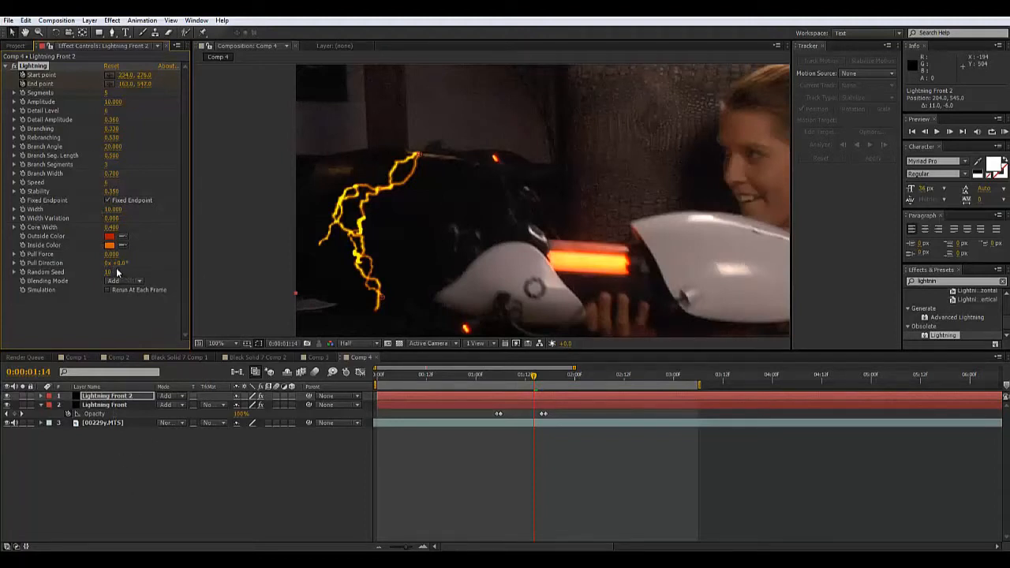
left_click(115, 396)
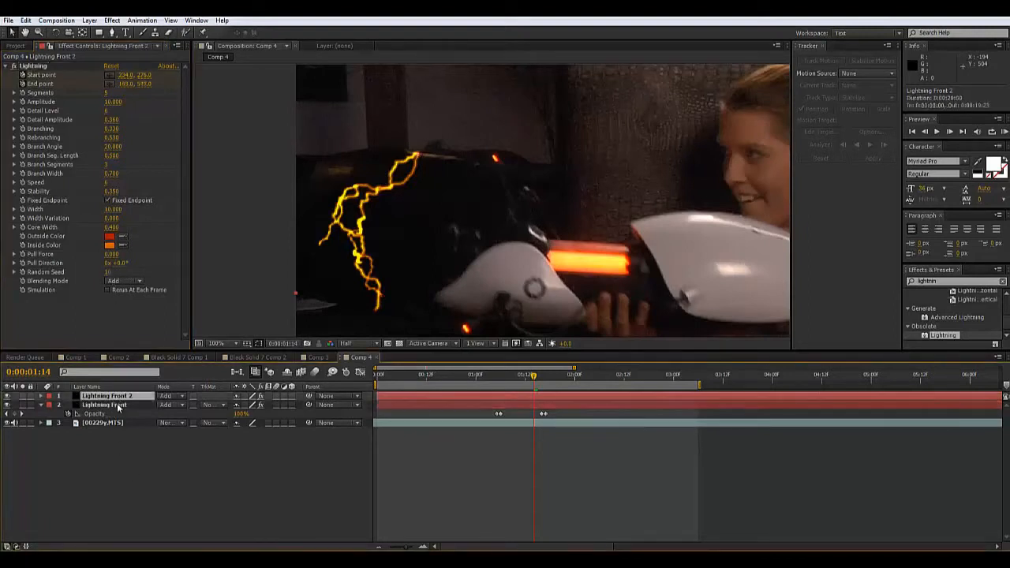
right_click(123, 397)
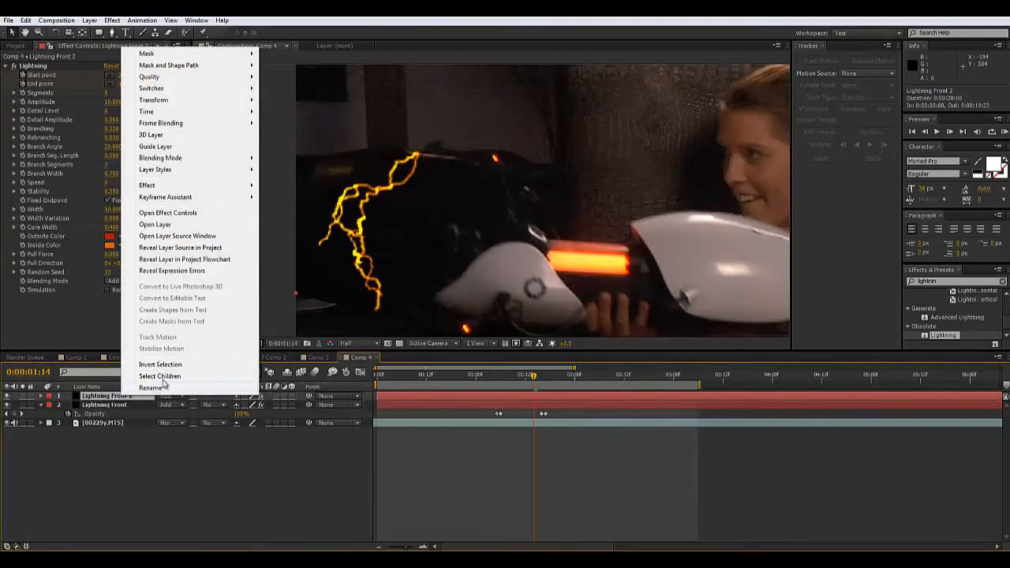
left_click(151, 388)
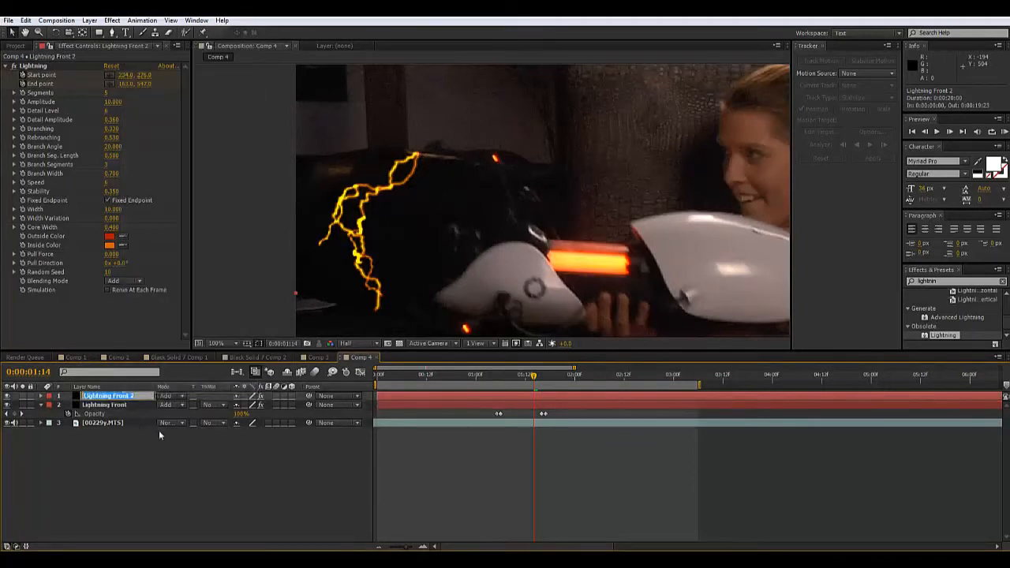
left_click_drag(139, 395, 116, 399)
type("Back")
key("Return")
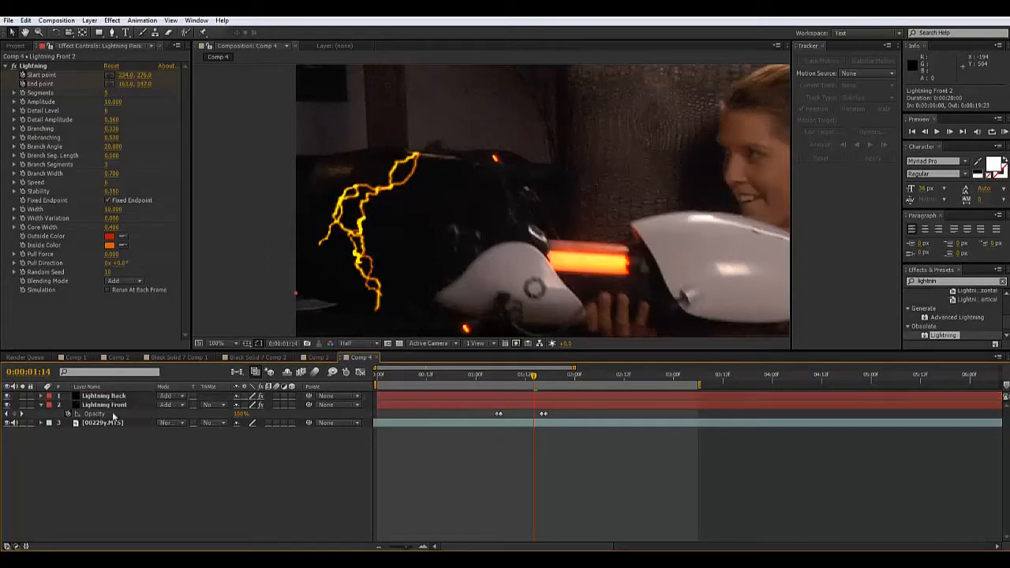
- Duplicate the Lightning Front layer and apply Fast Blur to the copy with a high blurriness for a wide glow
left_click(115, 406)
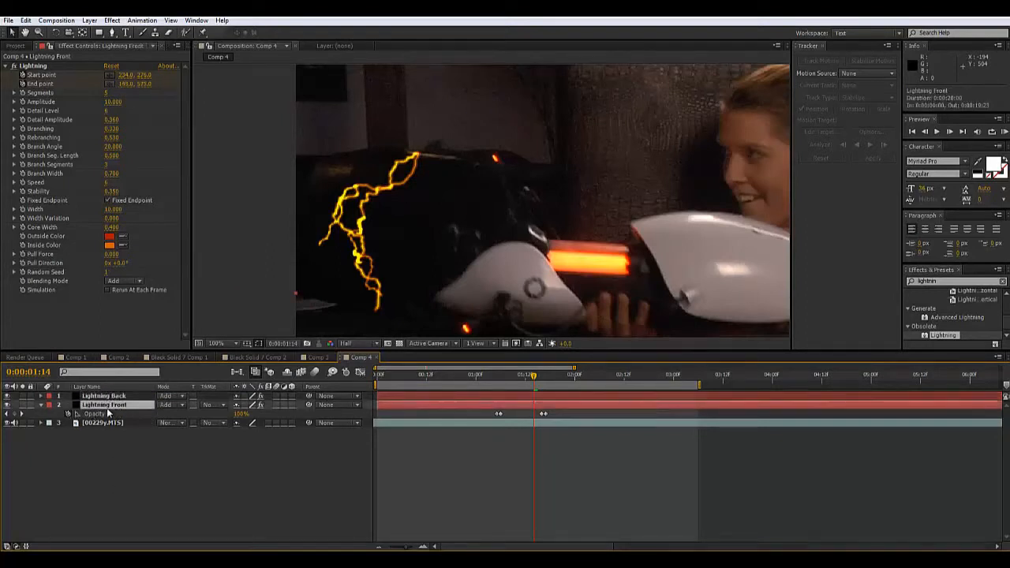
key("ctrl+d")
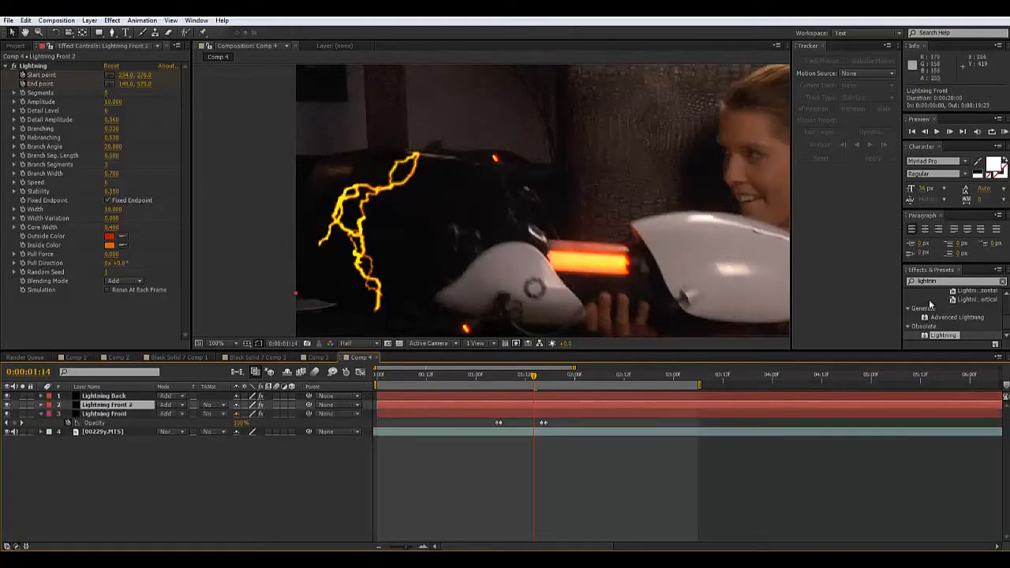
left_click_drag(947, 280, 795, 275)
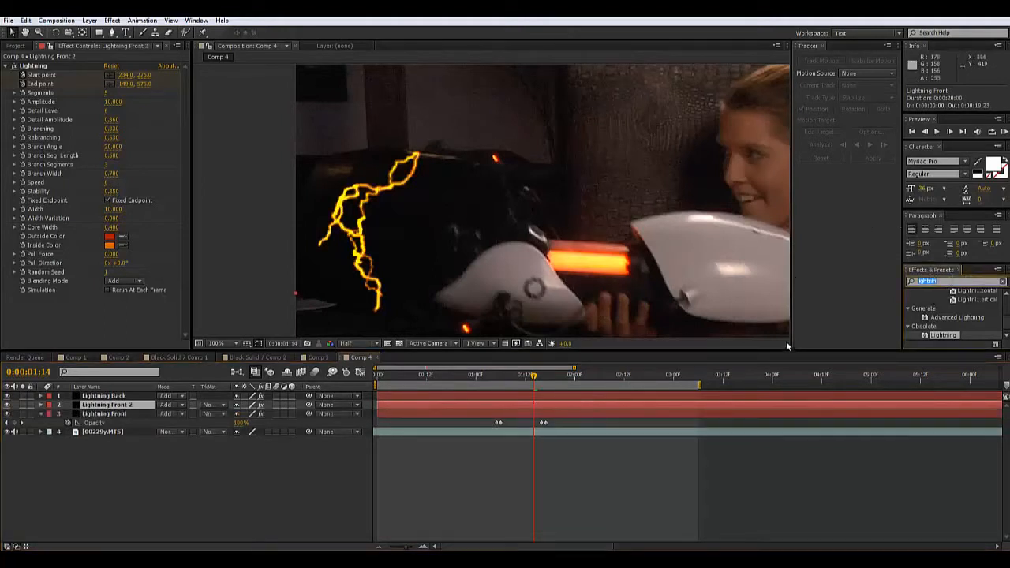
type("fast")
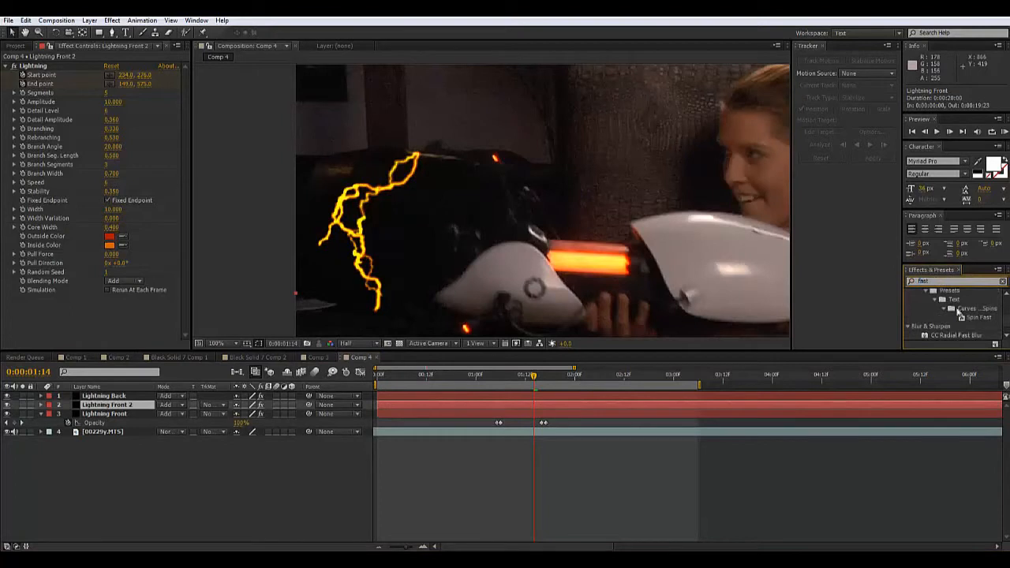
left_click_drag(928, 337, 445, 404)
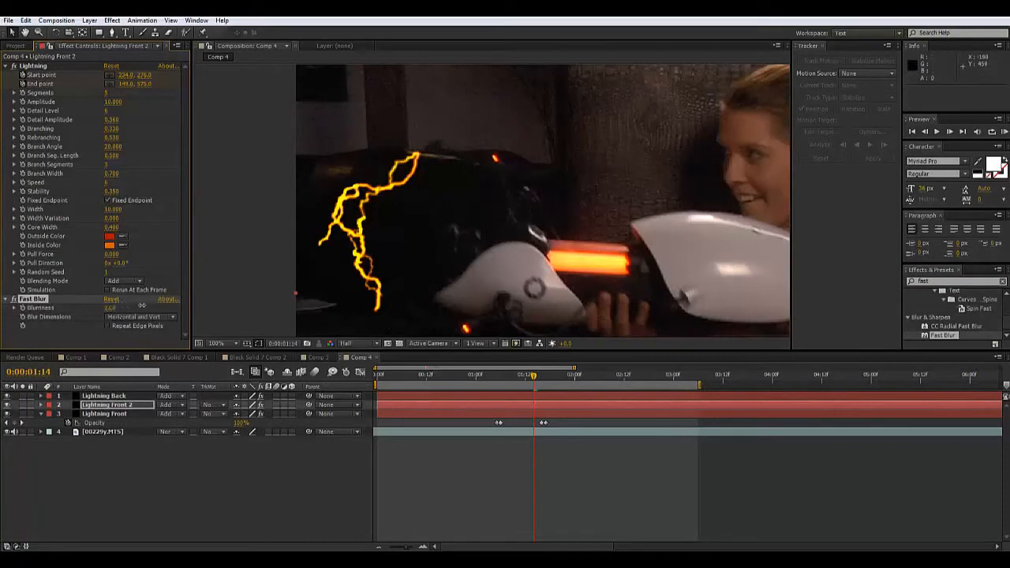
mouse_move(142, 305)
left_mouse_down()
mouse_move(159, 308)
mouse_move(142, 305)
left_mouse_up()
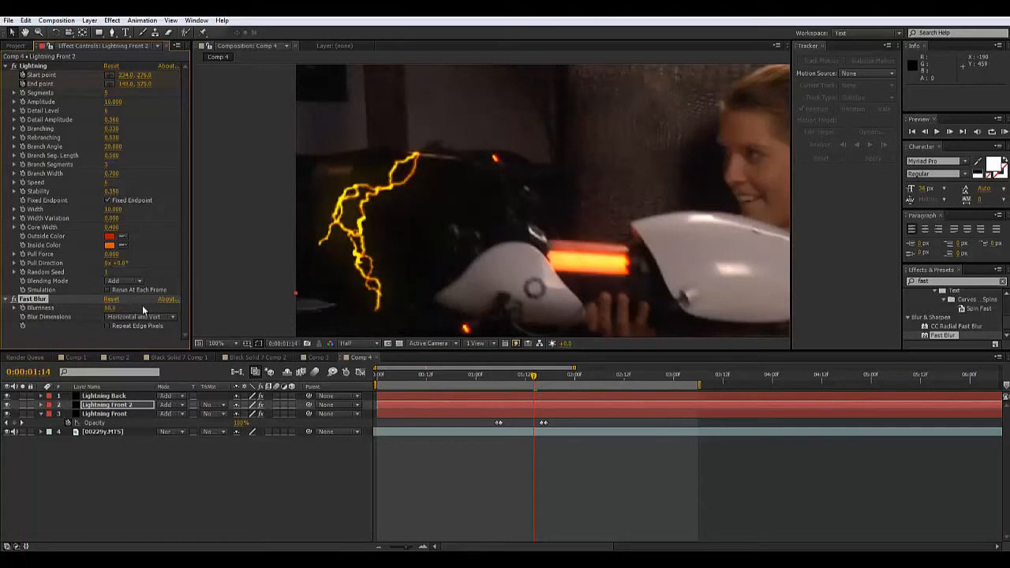
- Duplicate the blurred Lightning Front 2 layer and lower the copy's Fast Blur blurriness to about 31
left_click(106, 408)
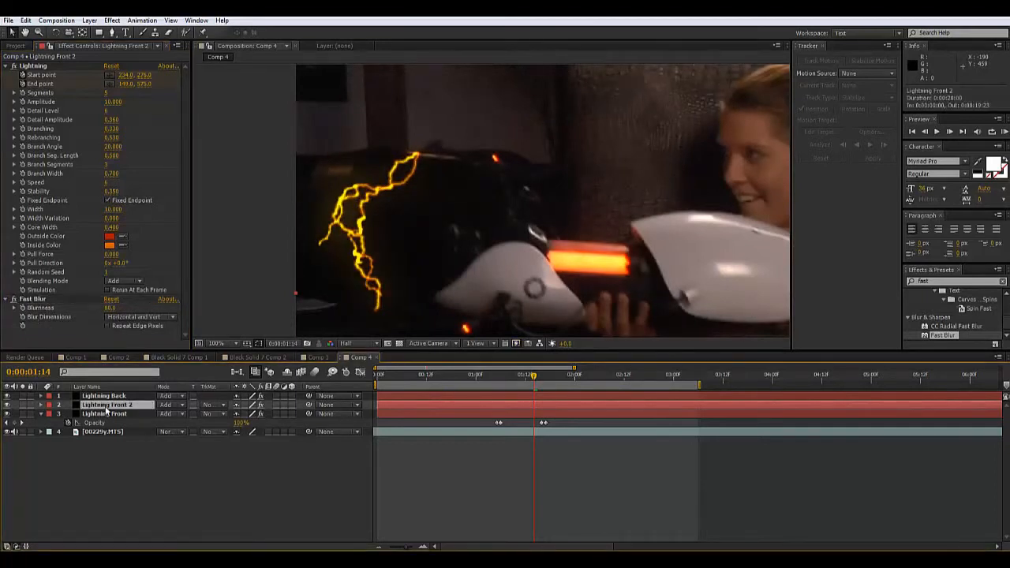
key("ctrl+d")
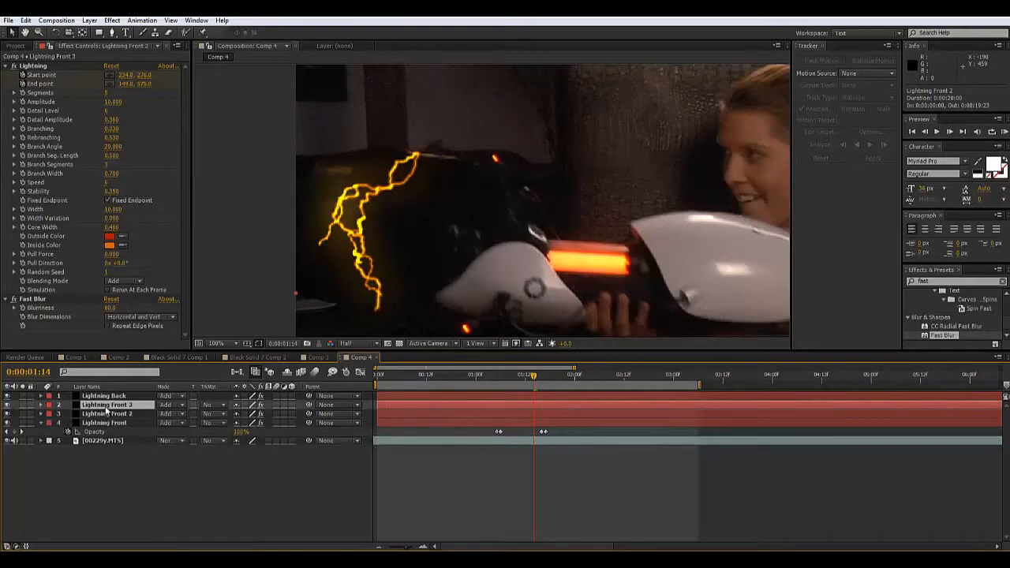
left_click_drag(105, 308, 82, 313)
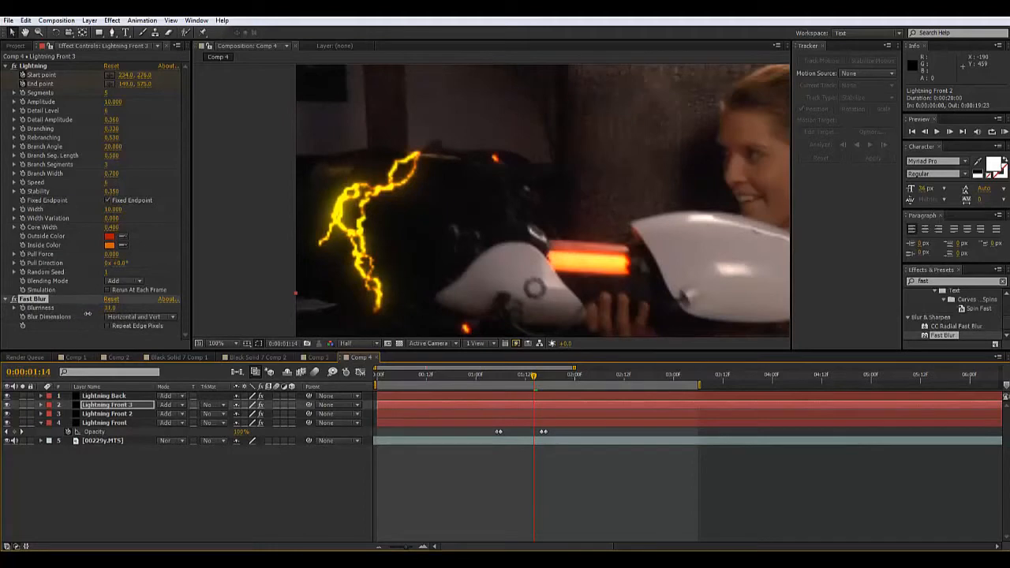
- Duplicate the Lightning Front 3 layer and lower the copy's Fast Blur blurriness to about 13
left_click(120, 406)
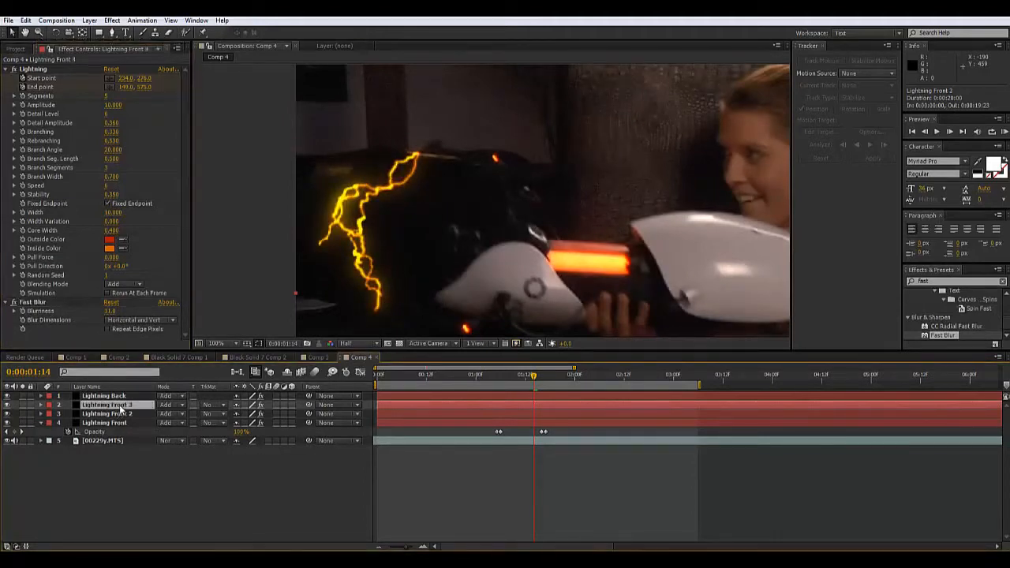
key("ctrl+d")
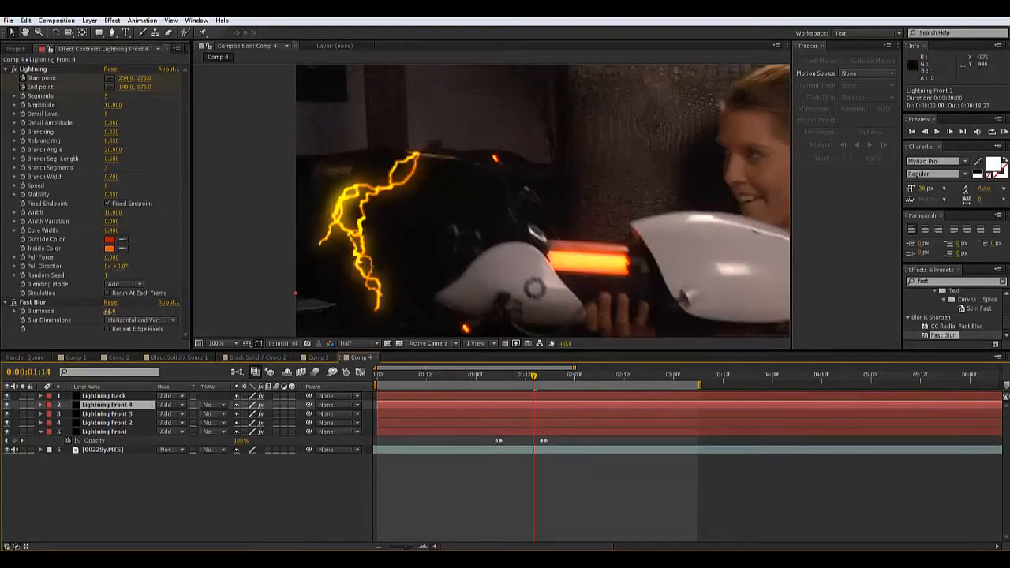
left_click_drag(110, 313, 79, 321)
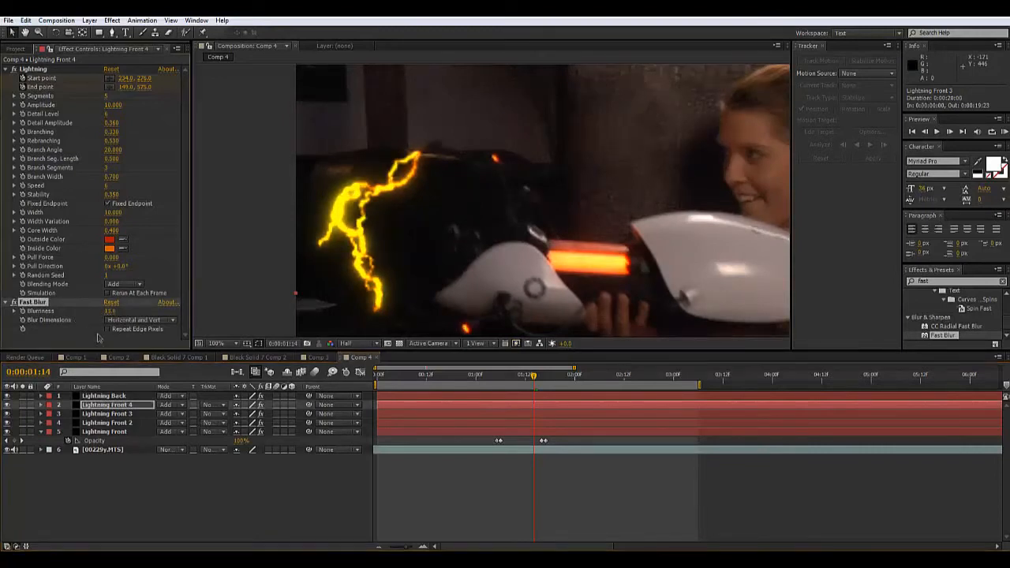
- Examine the glow around the lightning and the gun in the composition, both close up and in the wider frame
left_click(391, 242)
scroll(392, 242, "down", 1)
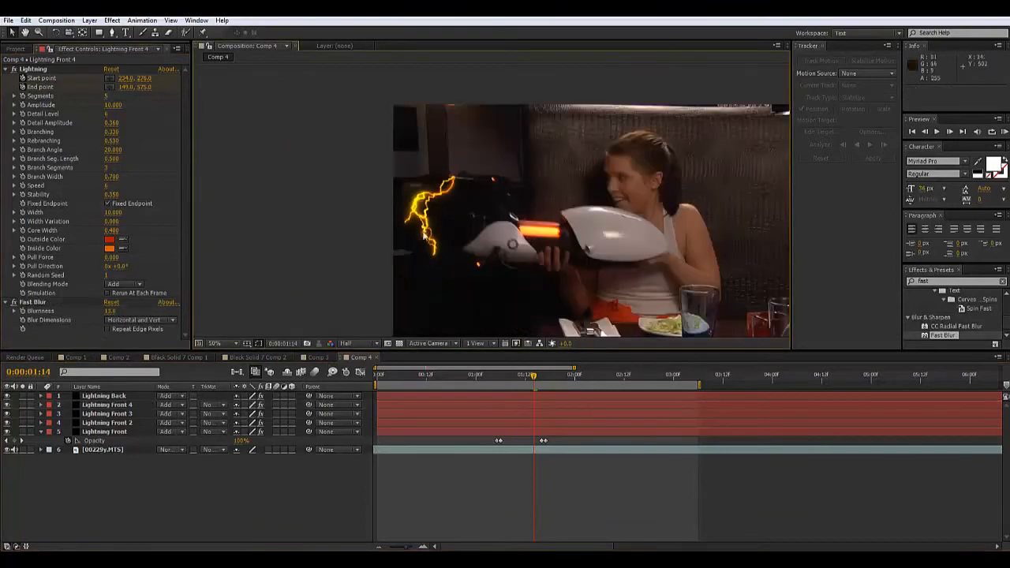
left_click_drag(424, 234, 321, 207)
scroll(321, 207, "up", 1)
left_click_drag(606, 256, 575, 241)
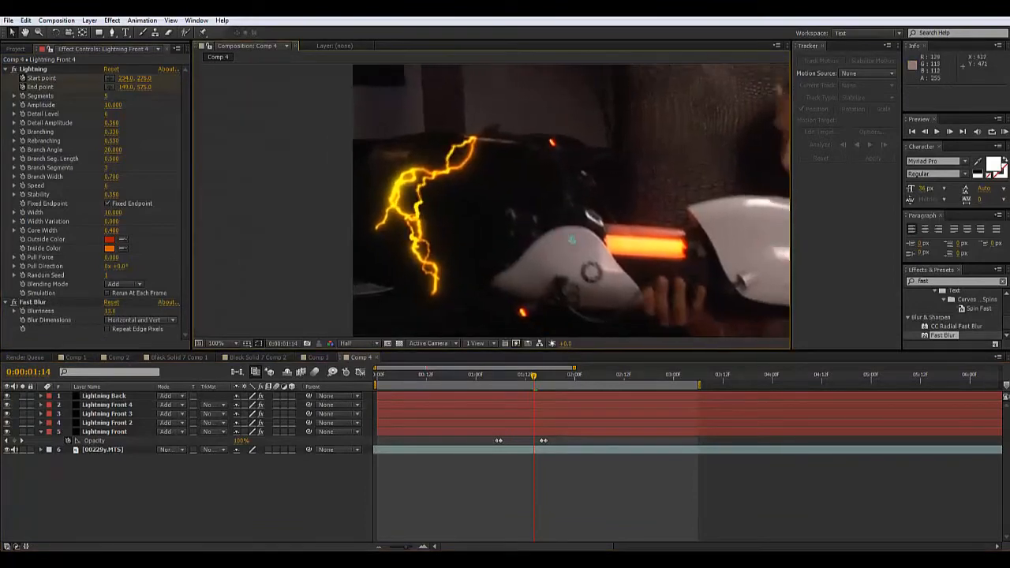
scroll(473, 213, "down", 1)
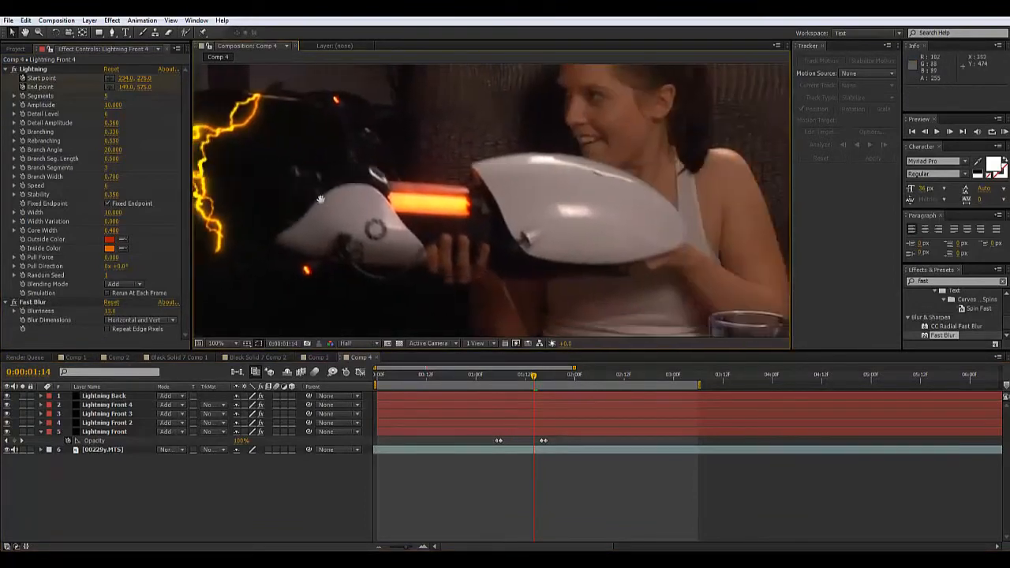
scroll(401, 179, "down", 1)
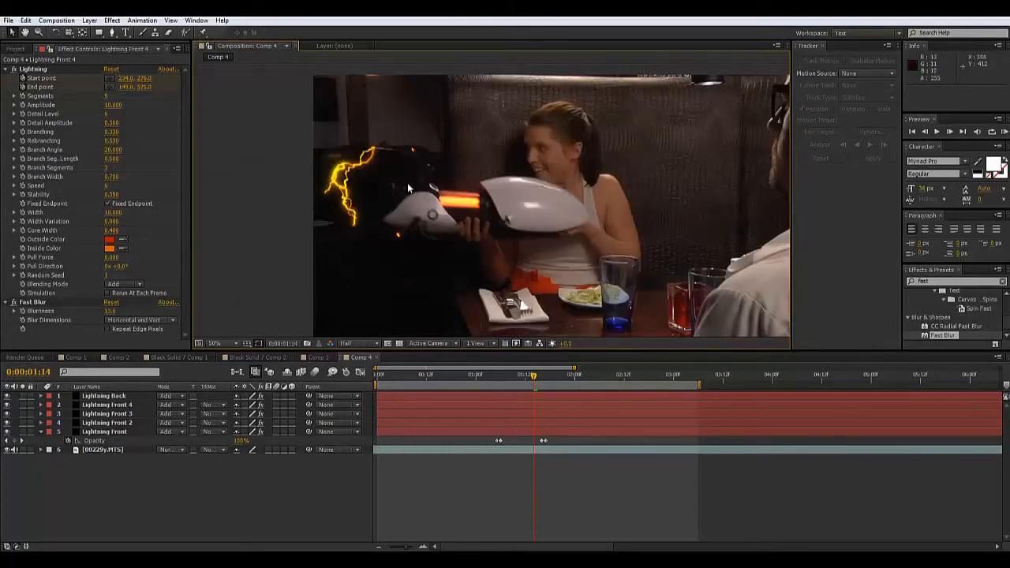
- Duplicate the Lightning Back layer and apply Fast Blur to the copy with a high blurriness for a wide glow
left_click(125, 396)
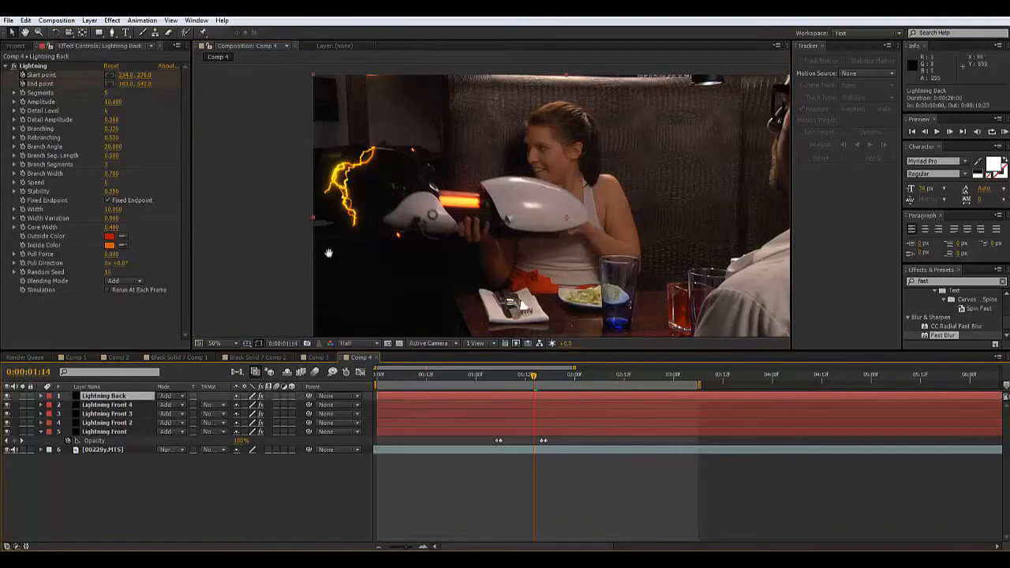
scroll(370, 231, "up", 2)
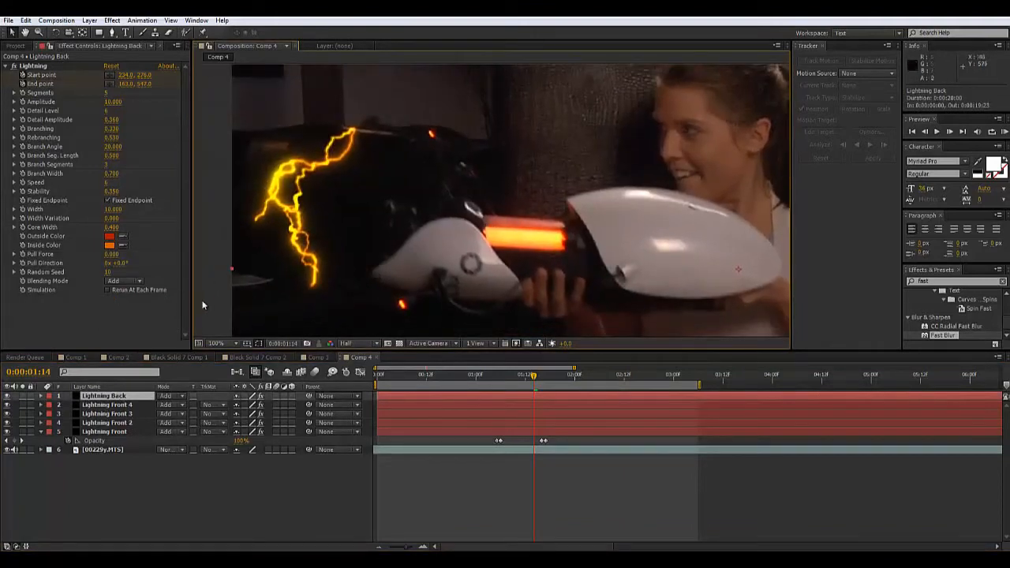
key("ctrl+d")
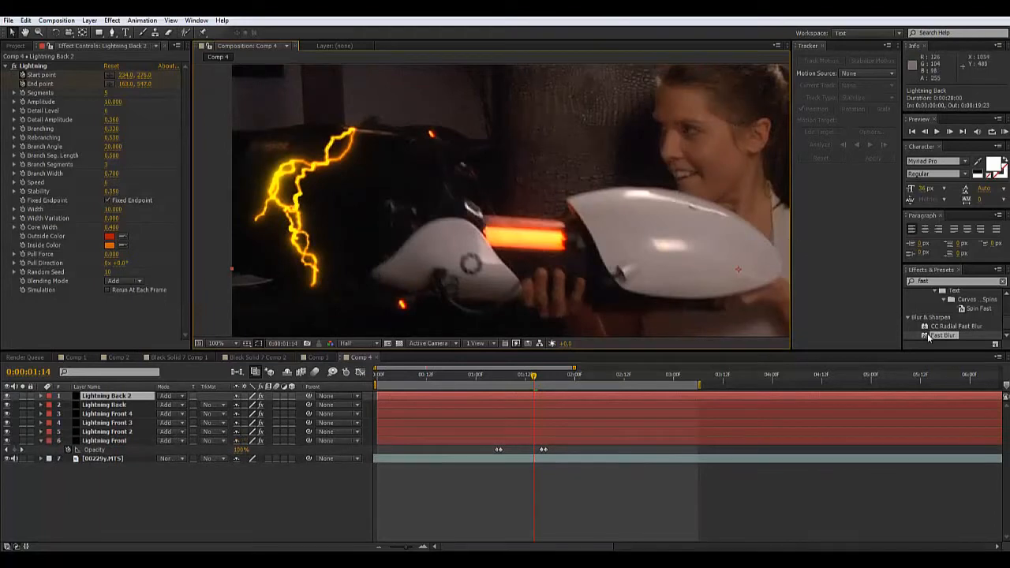
left_click_drag(929, 338, 407, 400)
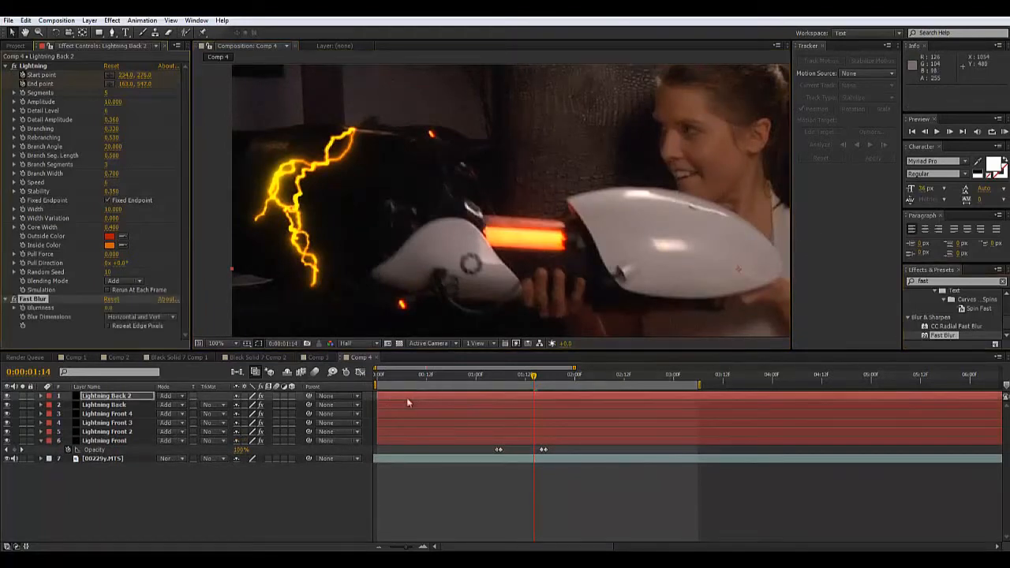
left_click(110, 309)
left_click(112, 505)
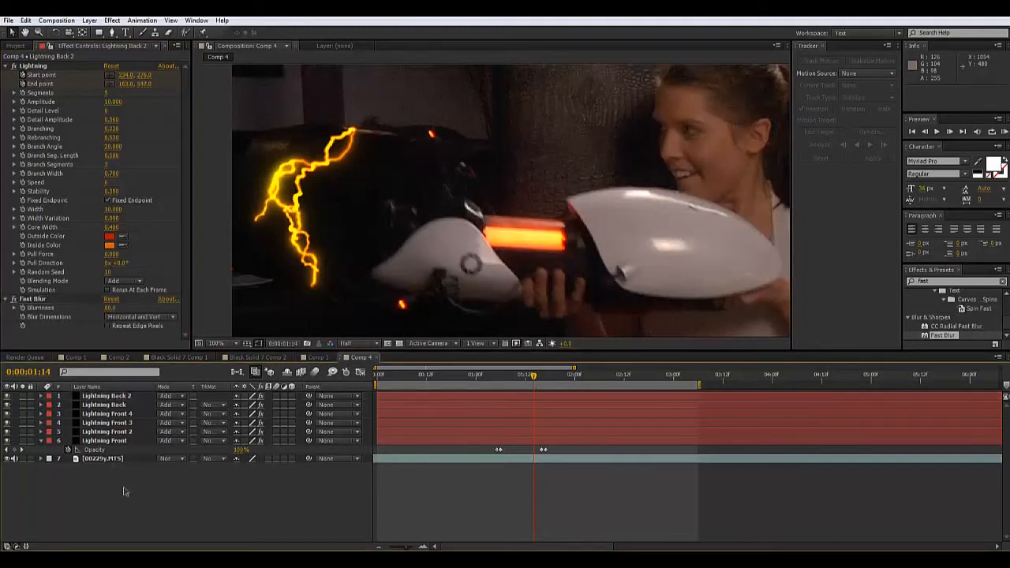
- Duplicate the blurred Lightning Back 2 layer and lower the copy's Fast Blur blurriness to about 32
left_click(122, 398)
key("ctrl+d")
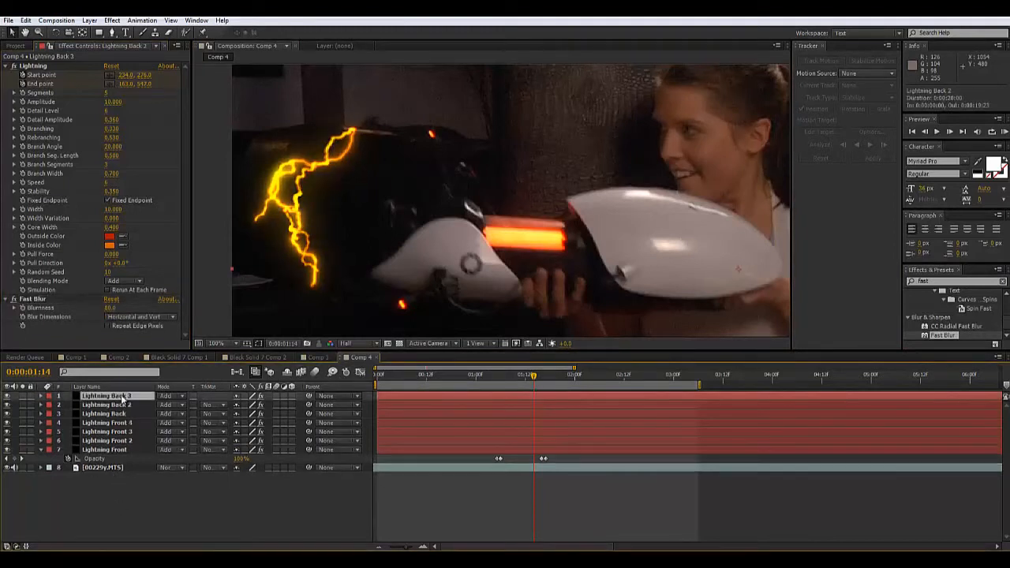
left_click_drag(96, 307, 87, 313)
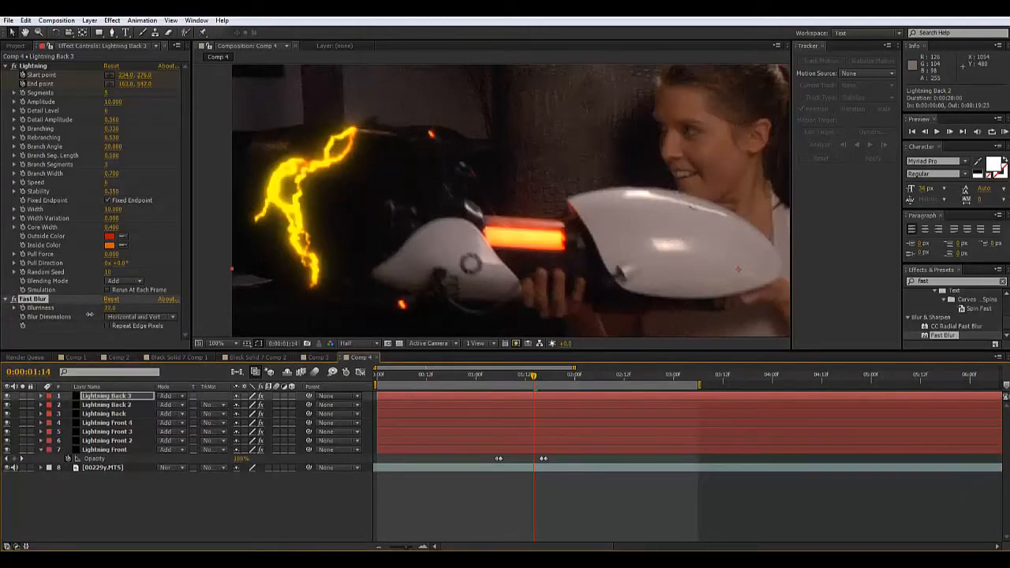
left_click_drag(90, 315, 89, 314)
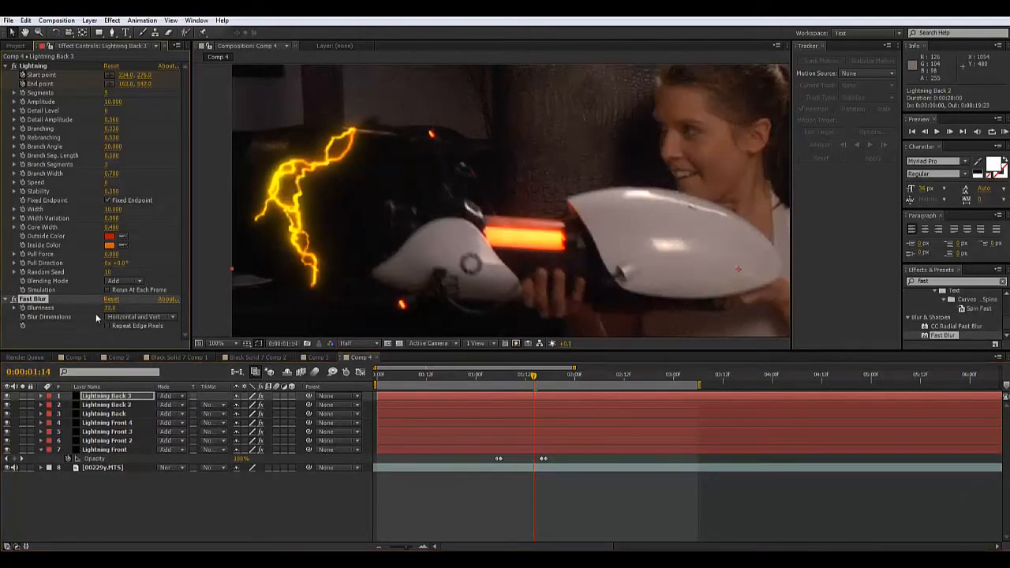
left_click(127, 467)
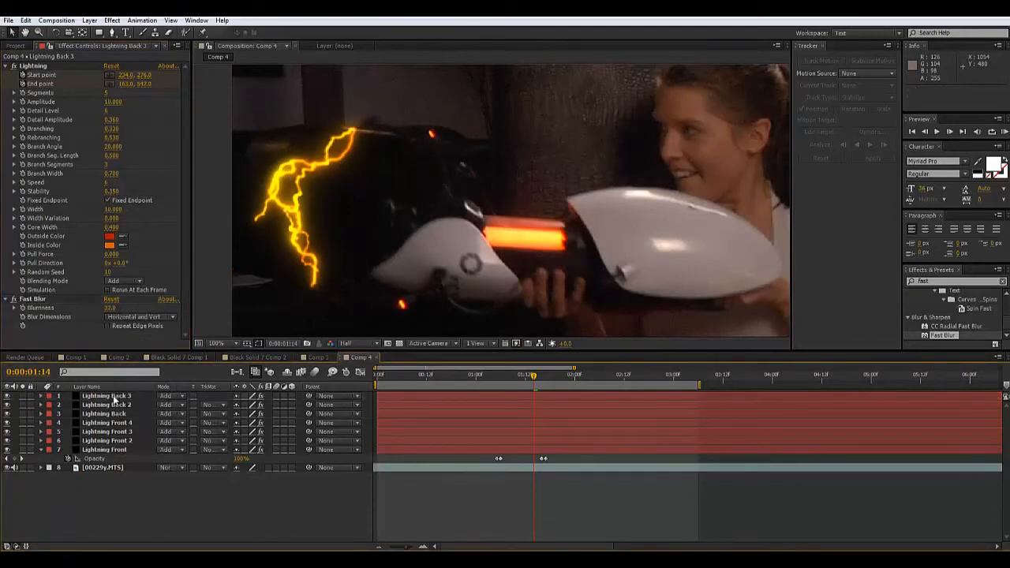
- Duplicate the Lightning Back 3 layer and lower the copy's Fast Blur blurriness to about 15
left_click(114, 397)
key("ctrl+d")
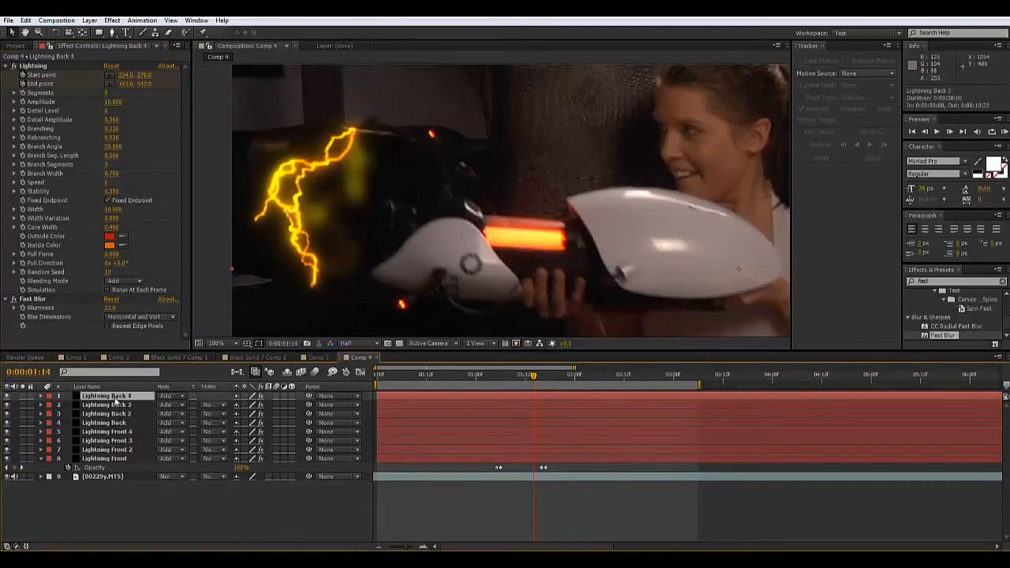
left_click(97, 310)
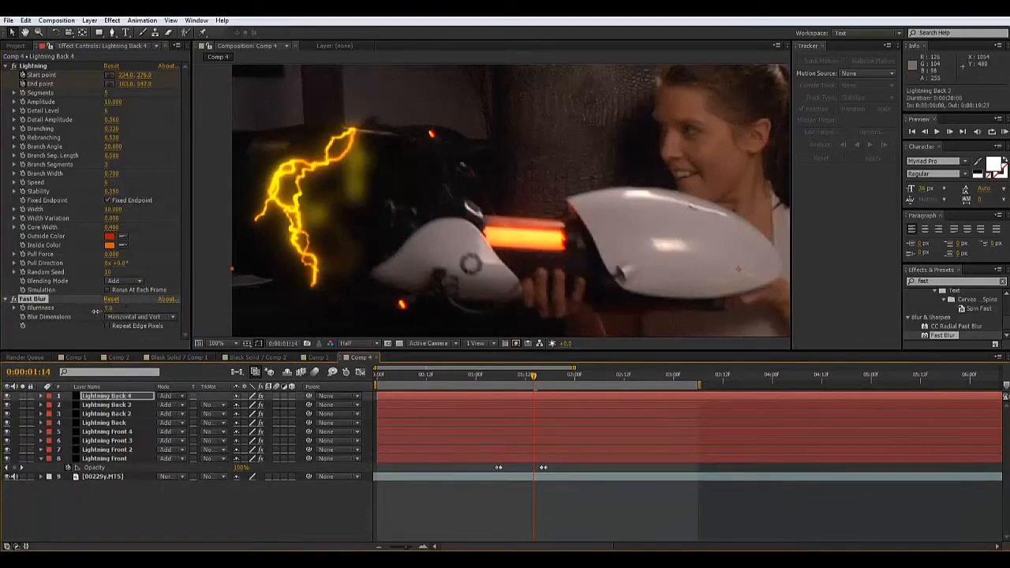
left_click_drag(100, 312, 102, 311)
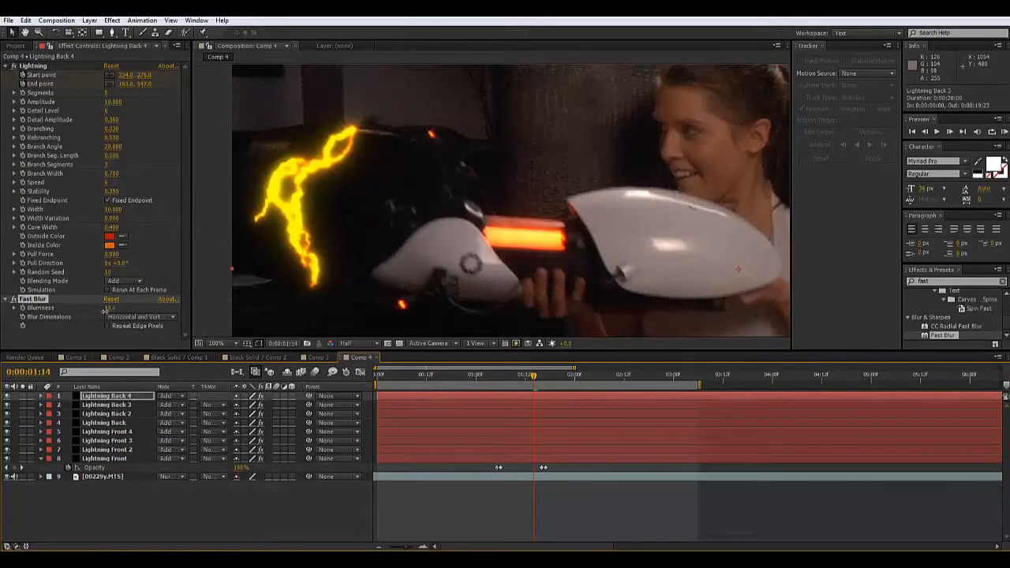
- Preview the combined lightning and glow in the whole frame from about 0:00:01:04
scroll(304, 172, "down", 2)
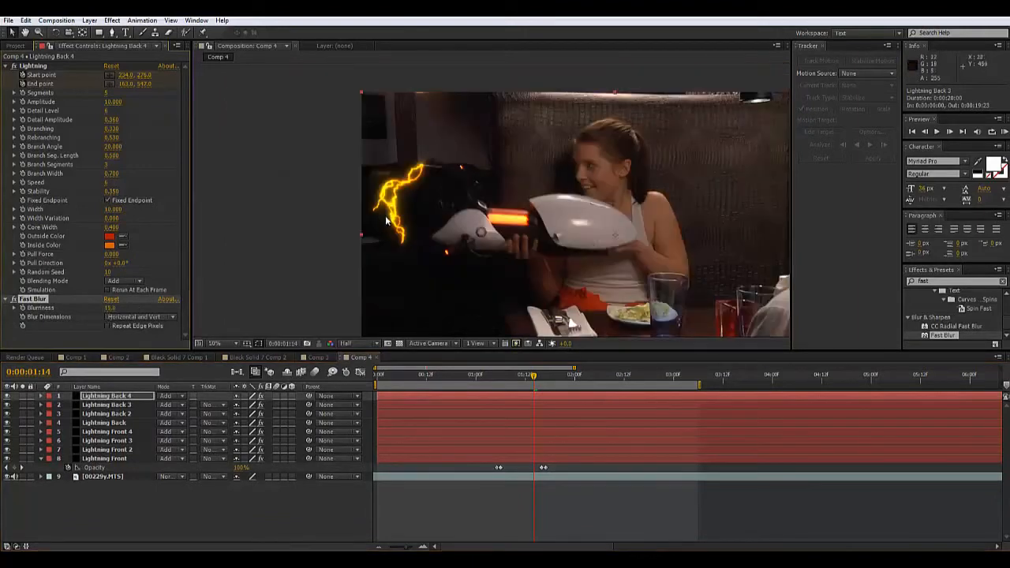
left_click(305, 172)
scroll(382, 234, "down", 2)
left_click_drag(382, 235, 350, 234)
left_click(646, 216)
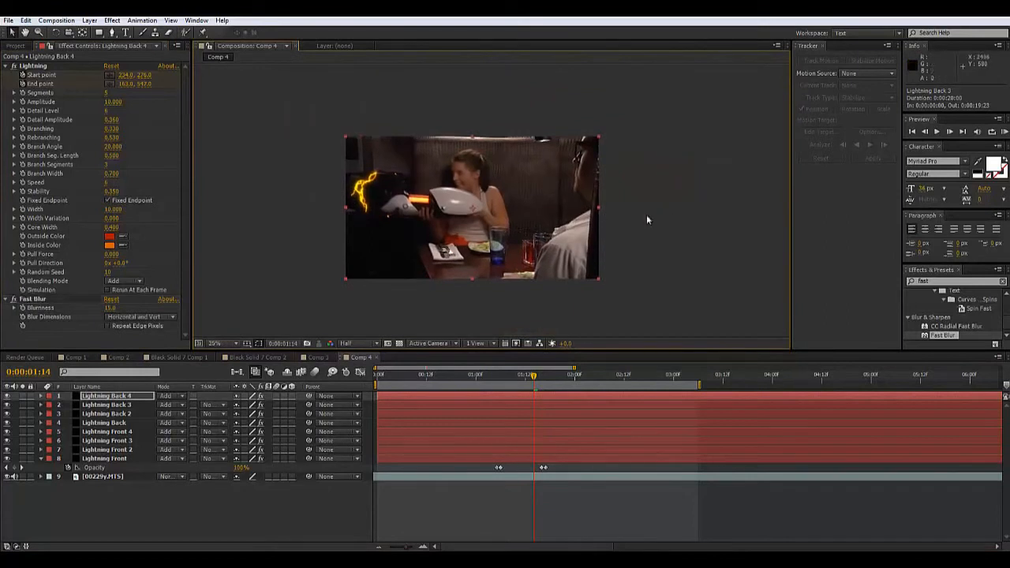
scroll(465, 204, "up", 2)
left_click(490, 381)
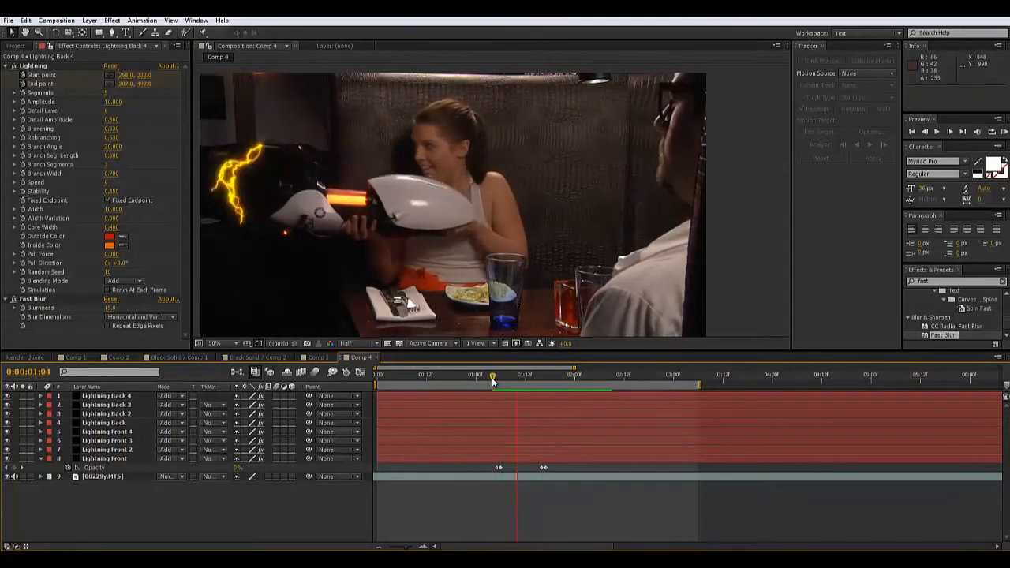
left_click_drag(538, 389, 510, 408)
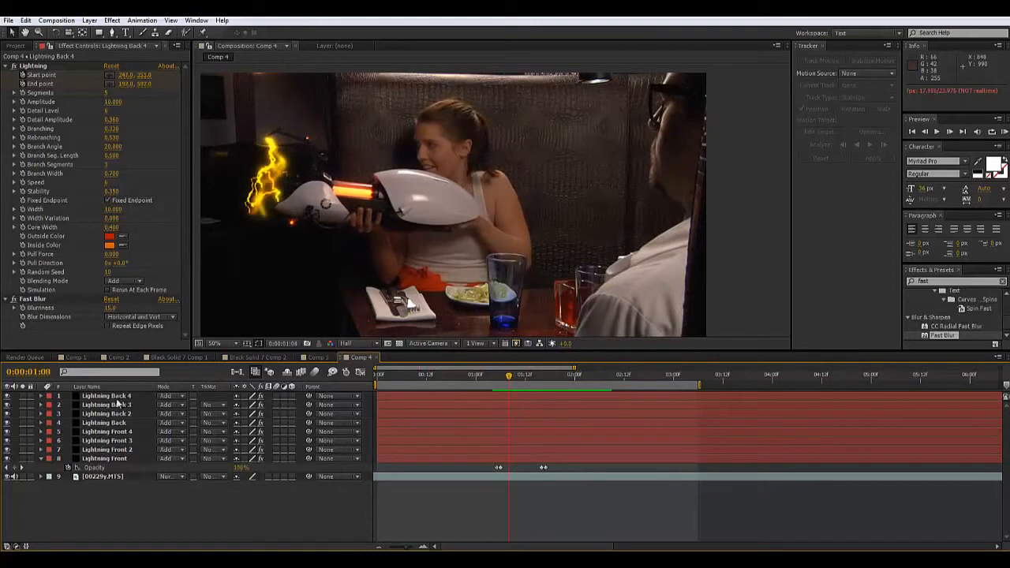
- Lock and hide all the Lightning Front and Lightning Back layers
left_click(116, 398)
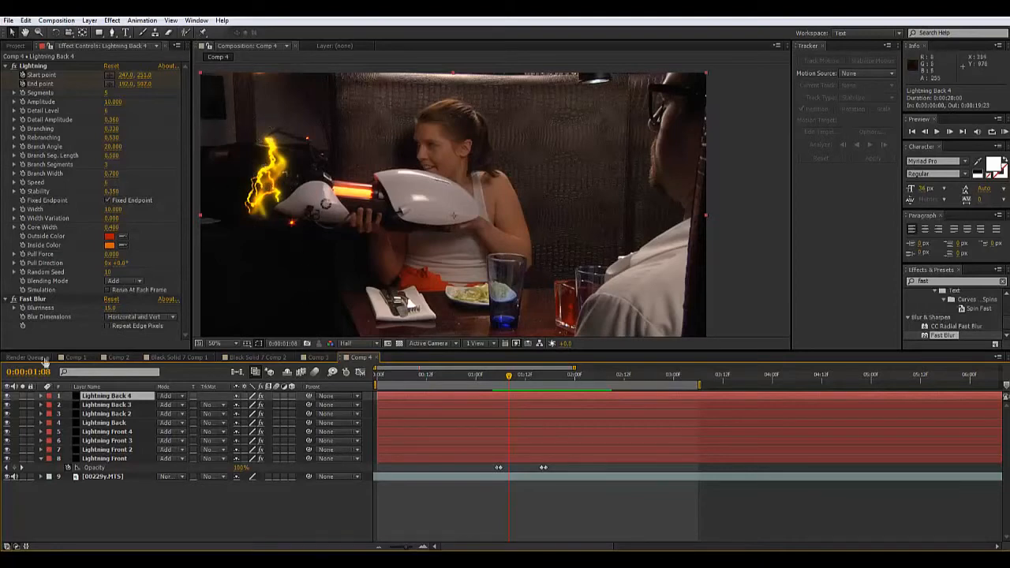
left_click_drag(31, 396, 31, 458)
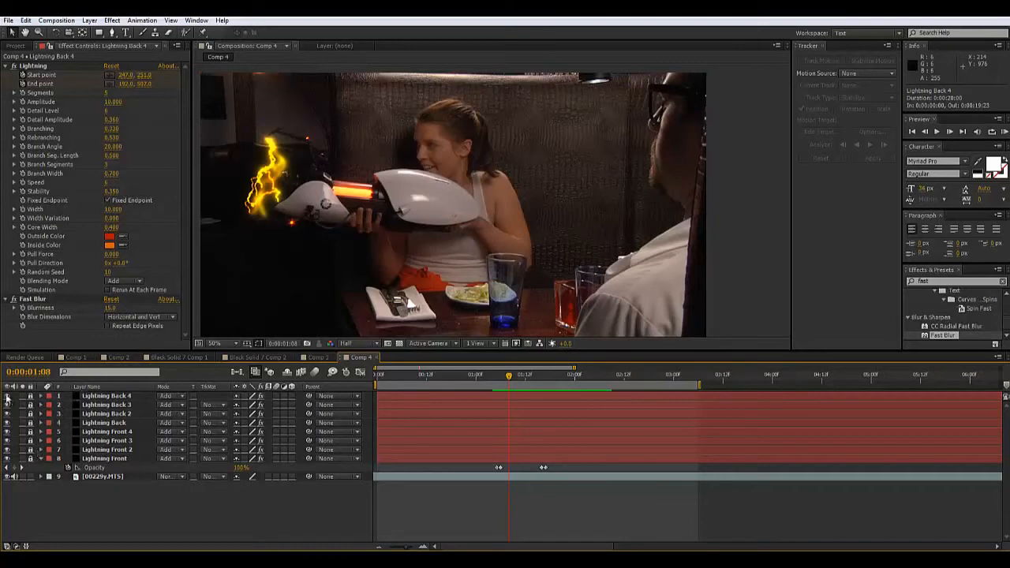
left_click_drag(8, 398, 6, 456)
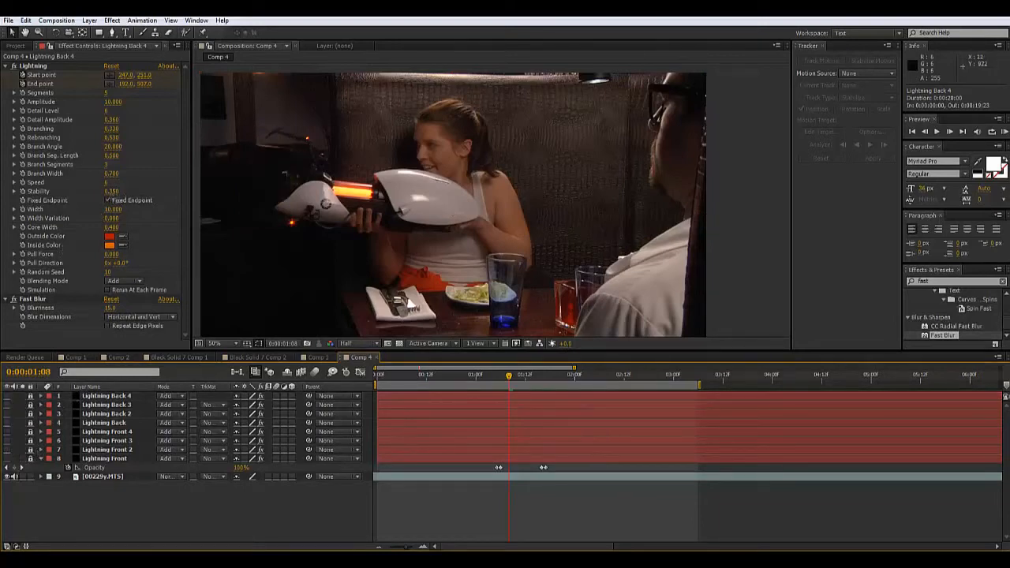
- Create a new black solid layer at composition size on top of the lightning layers
left_click(89, 20)
mouse_move(104, 33)
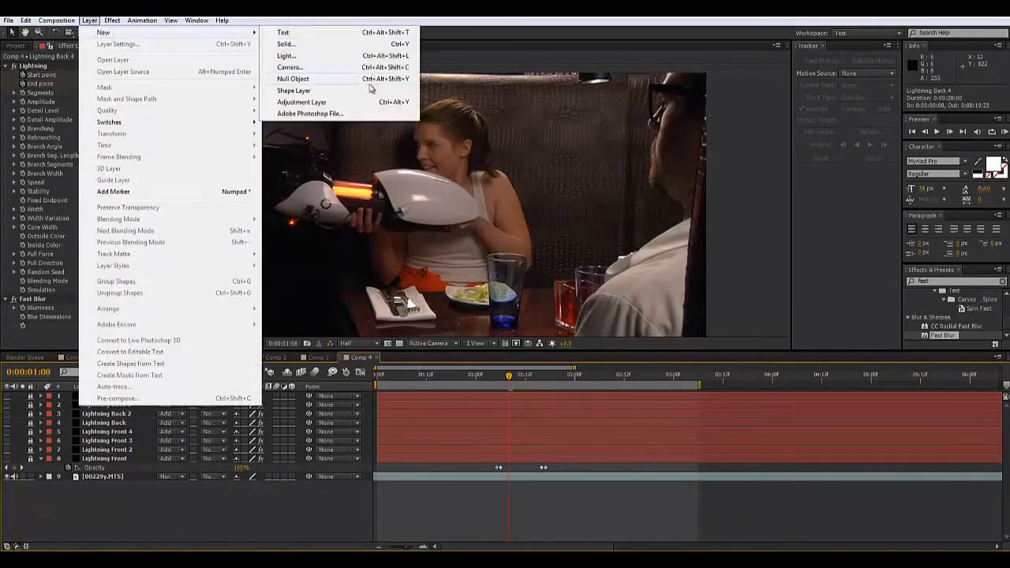
left_click(284, 43)
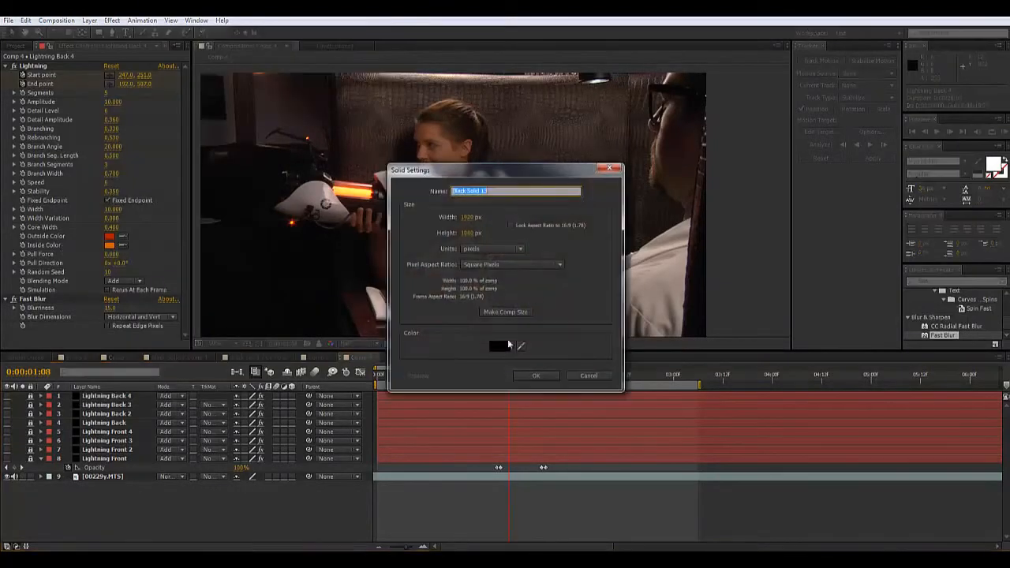
left_click(529, 375)
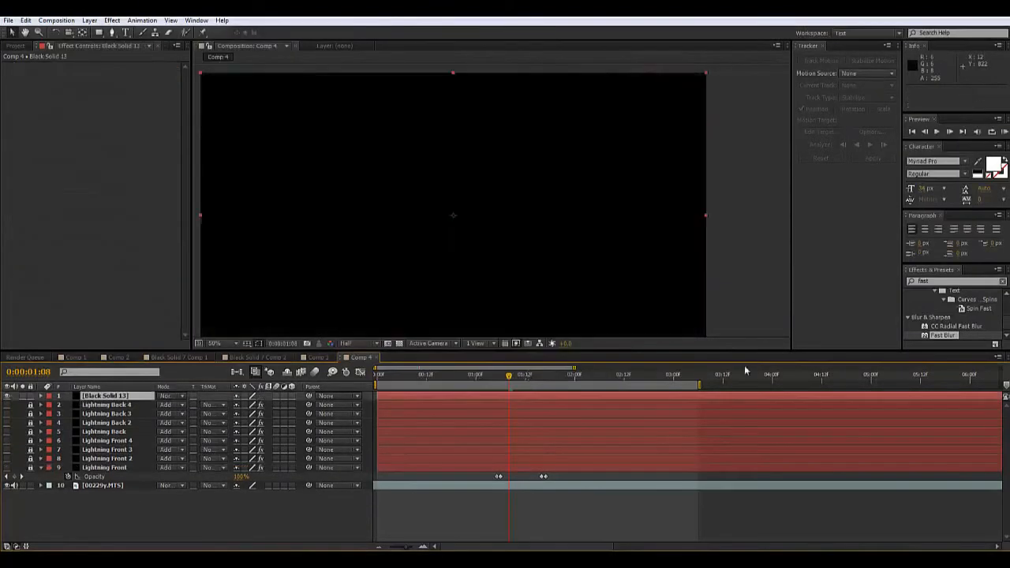
- Find the Trapcode Particular effect and apply it to the new black solid
left_click(921, 281)
type("particular")
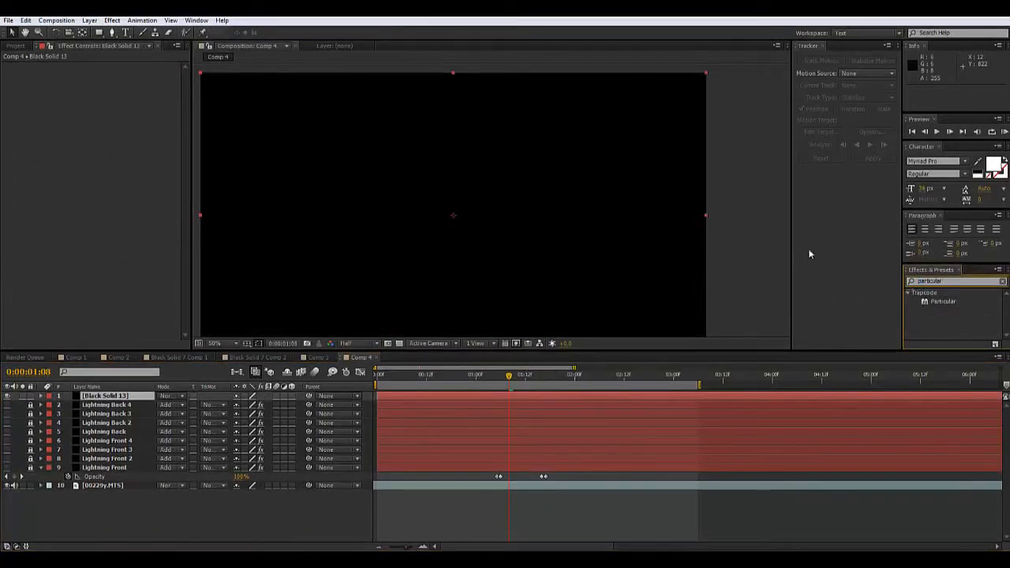
left_click_drag(940, 301, 454, 393)
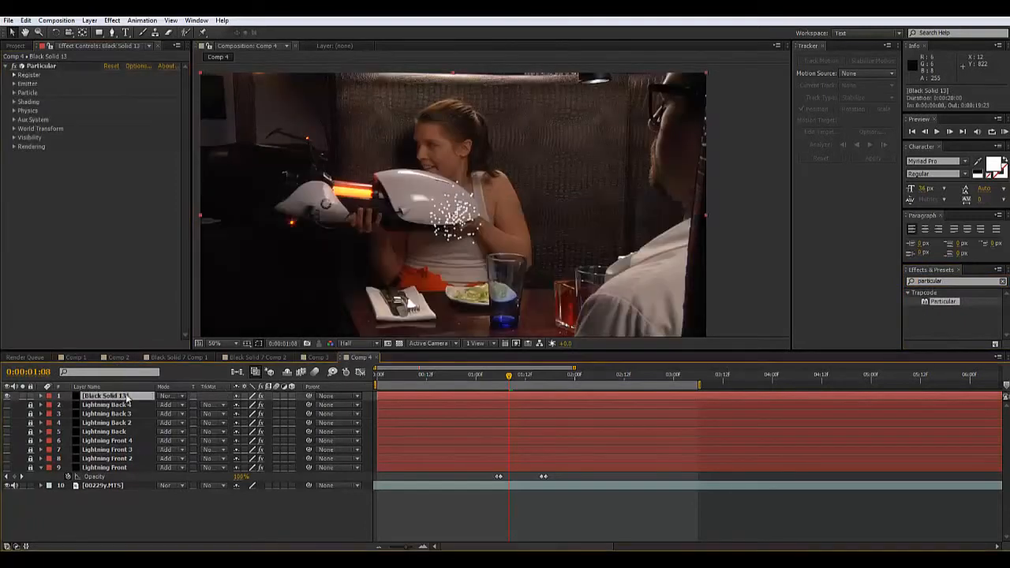
- Rename the Particular solid Heat Wave and make the layer start at about 0:00:01:05
right_click(125, 399)
left_click(151, 386)
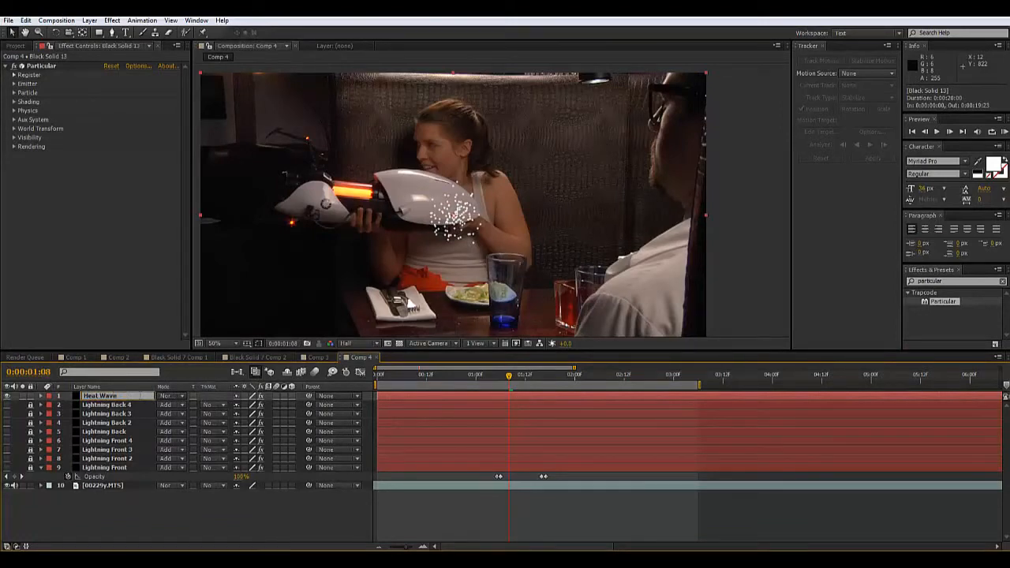
key("Return")
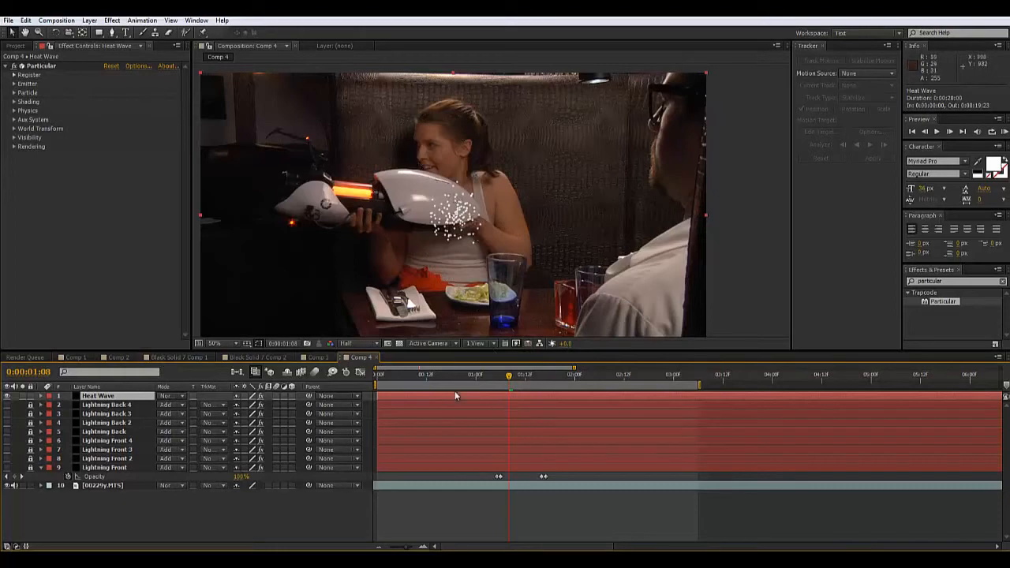
left_click_drag(408, 400, 528, 401)
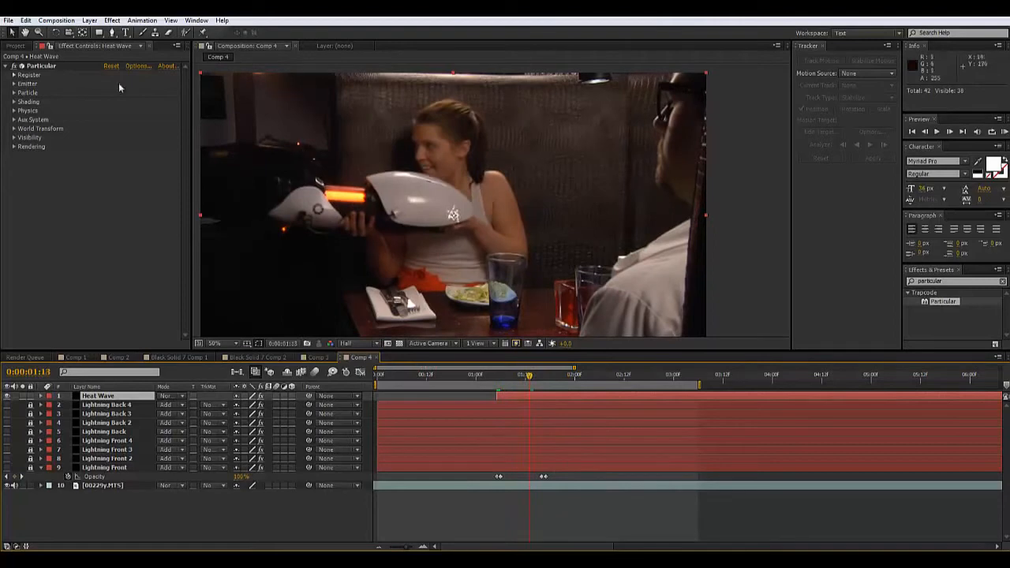
- Enable keyframing of Particular's emitter Position XY at 0:00:01:05 and place the emitter at the gun's muzzle between the prongs
left_click(14, 84)
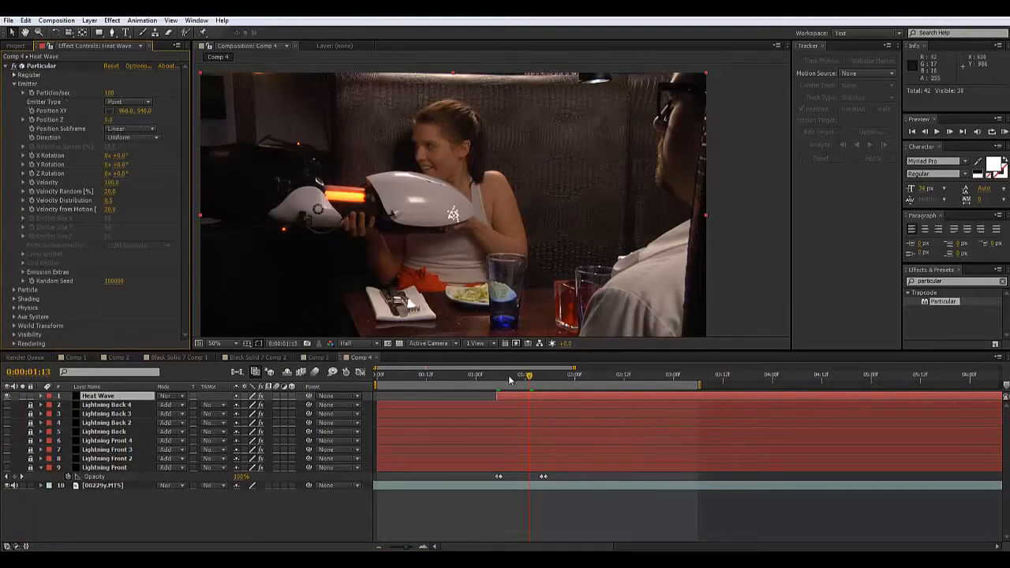
left_click_drag(509, 380, 497, 380)
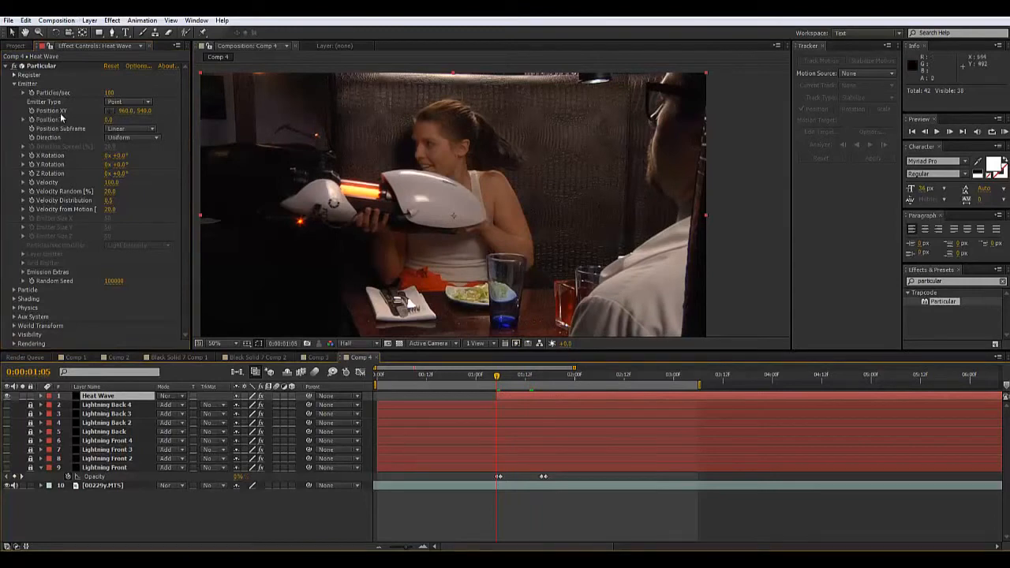
left_click(31, 116)
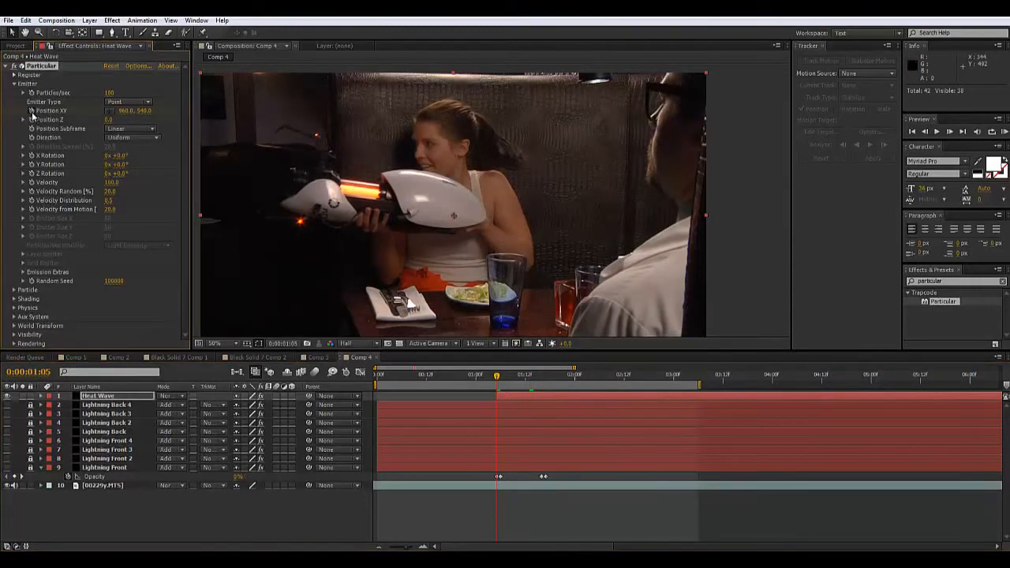
left_click(111, 111)
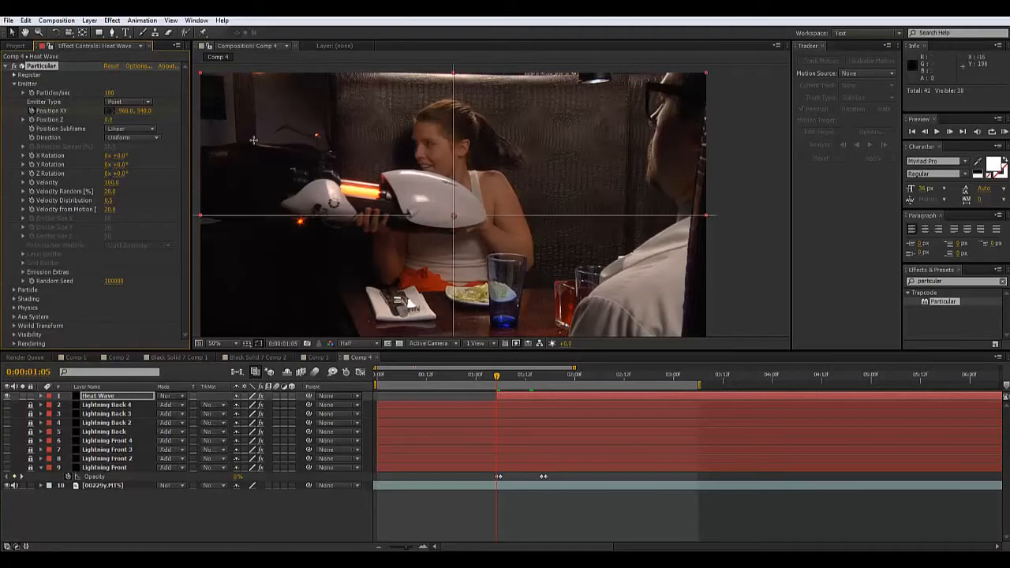
left_click(280, 181)
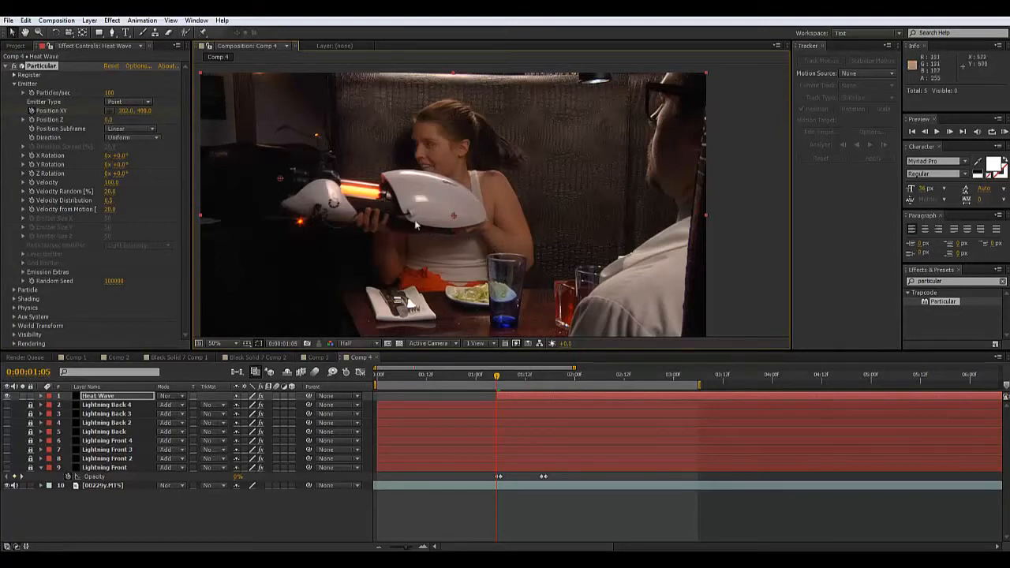
scroll(542, 197, "up", 1)
left_click_drag(542, 196, 465, 193)
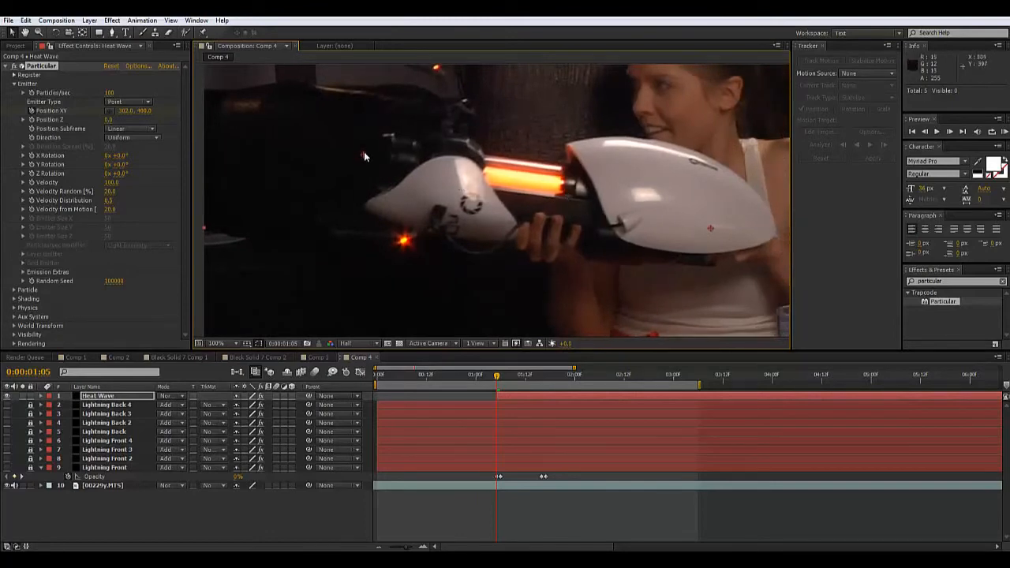
left_click_drag(364, 153, 373, 156)
- Keyframe the Heat Wave emitter's Position XY frame by frame from 0:00:01:06 past 0:00:02:01 so it follows the gun's muzzle
left_click(498, 383)
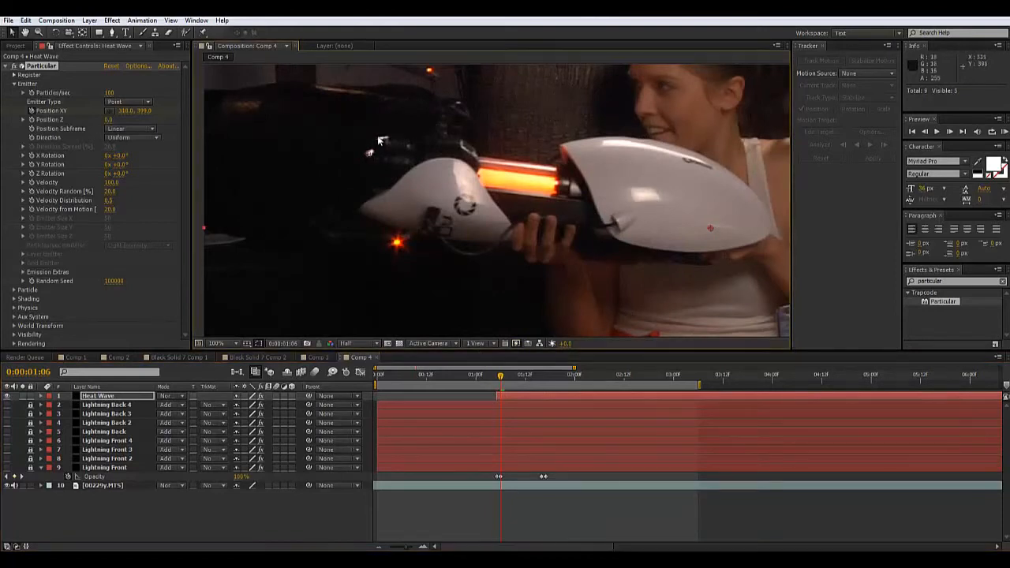
left_click(505, 381)
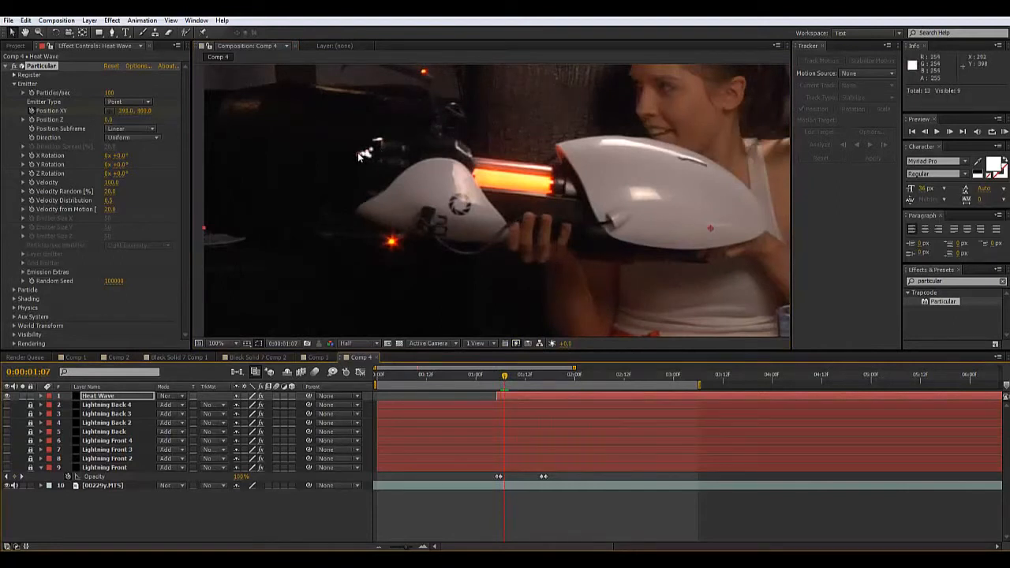
left_click(508, 382)
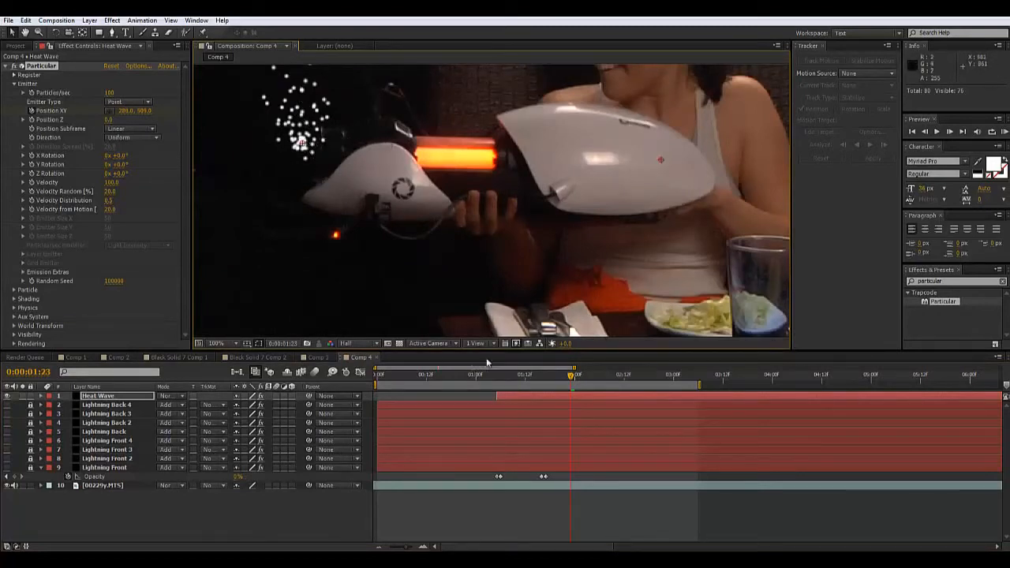
left_click_drag(572, 377, 575, 379)
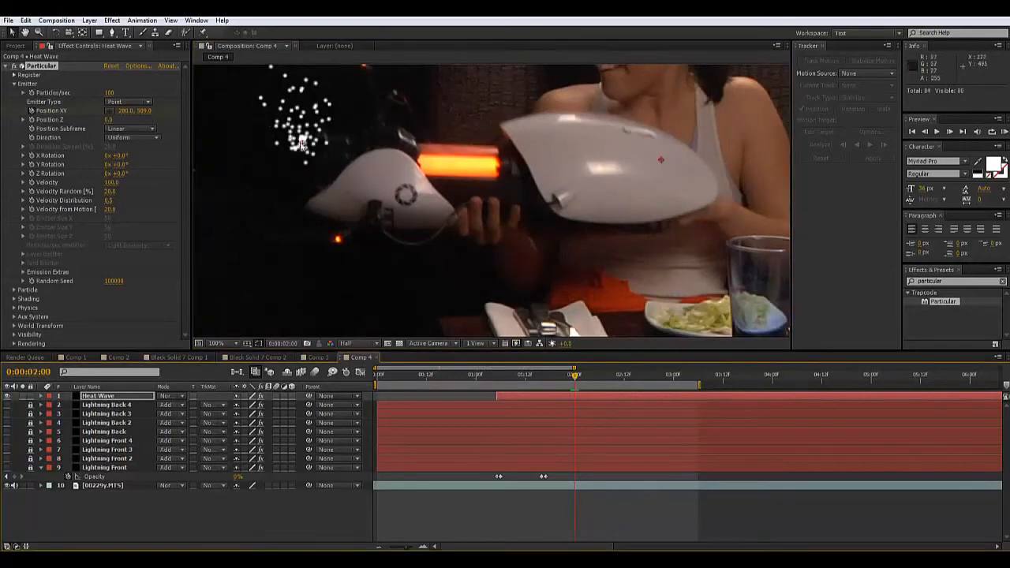
left_click_drag(301, 142, 301, 145)
left_click(576, 377)
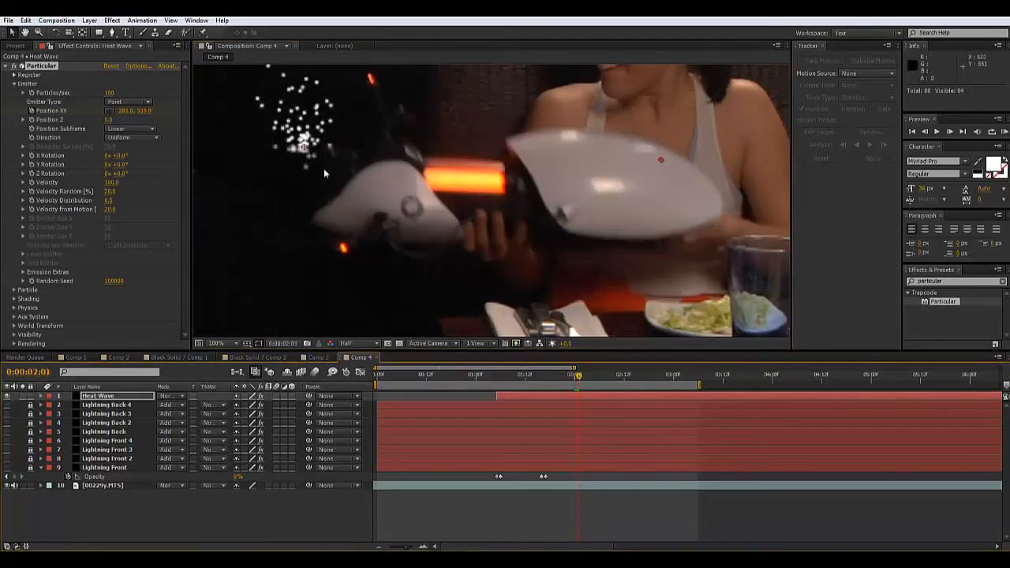
left_click_drag(305, 155, 308, 164)
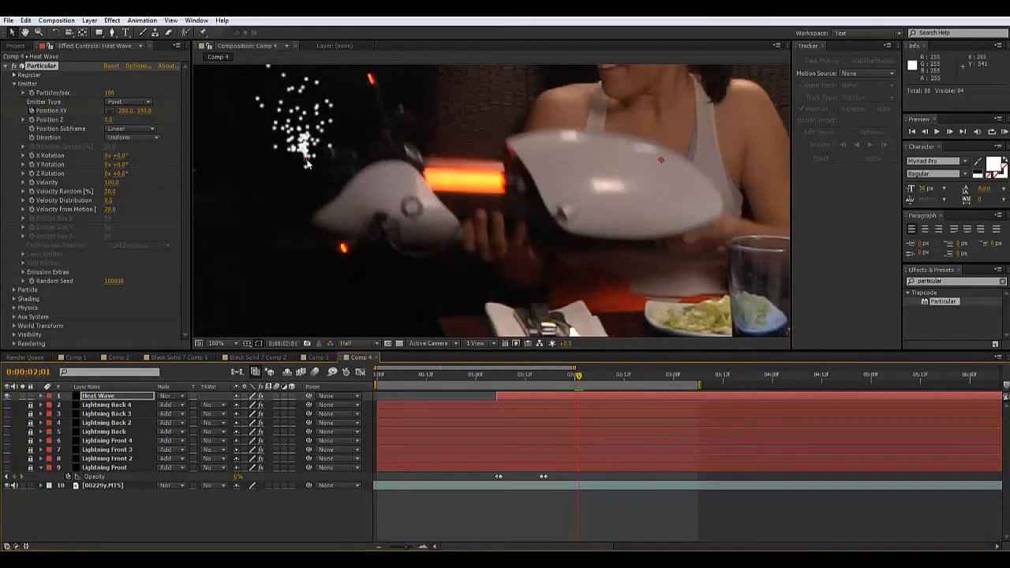
left_click(582, 383)
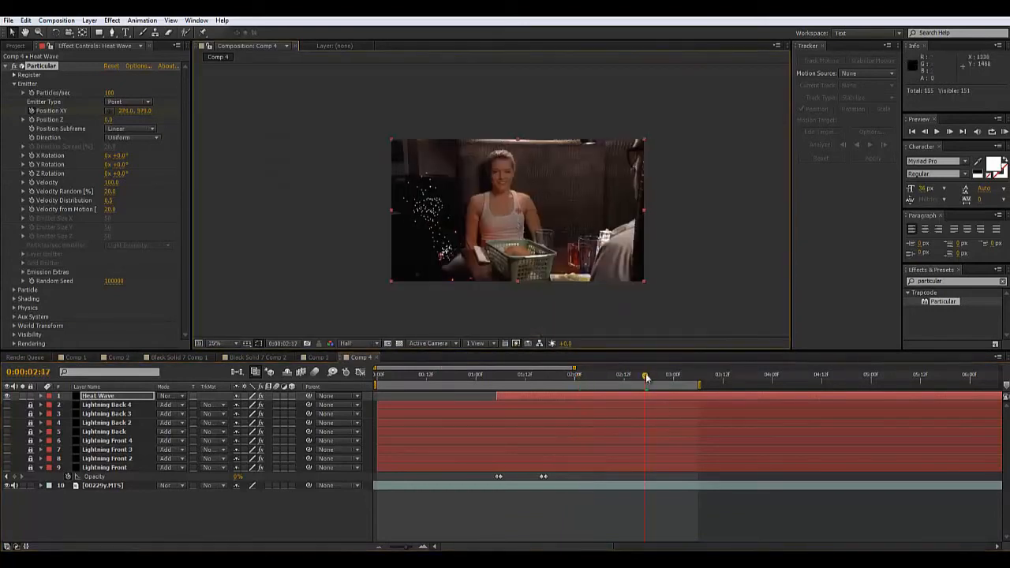
- Play back the comp from about 0:00:01:04 to check how the Heat Wave particles follow the gun's muzzle
left_click_drag(645, 379, 493, 398)
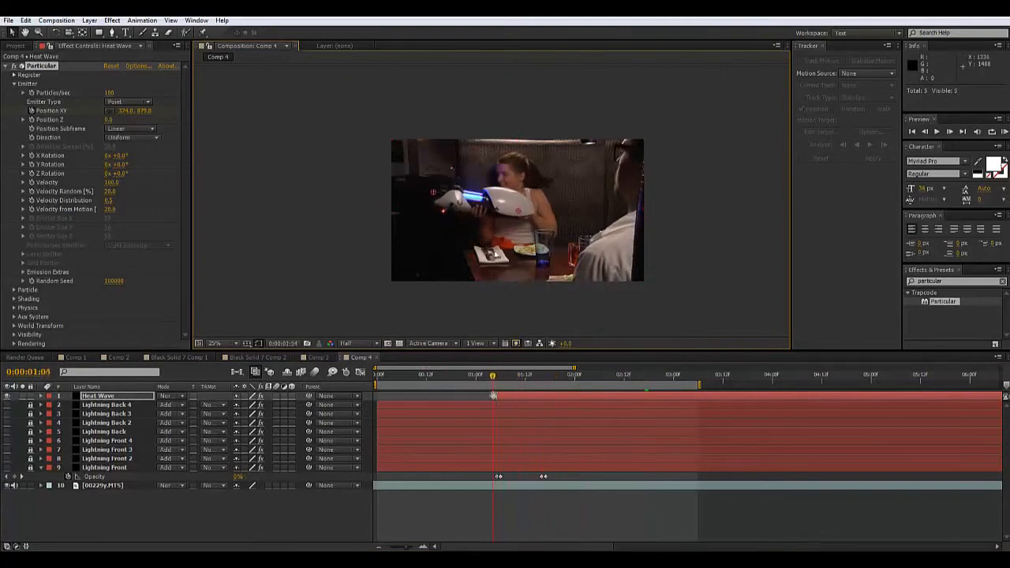
key("space")
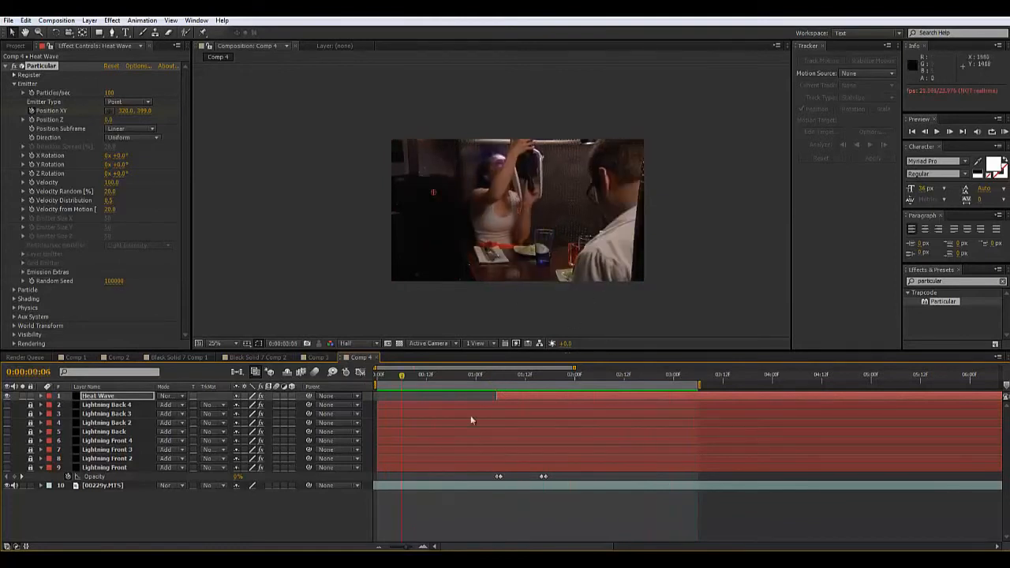
left_click(499, 380)
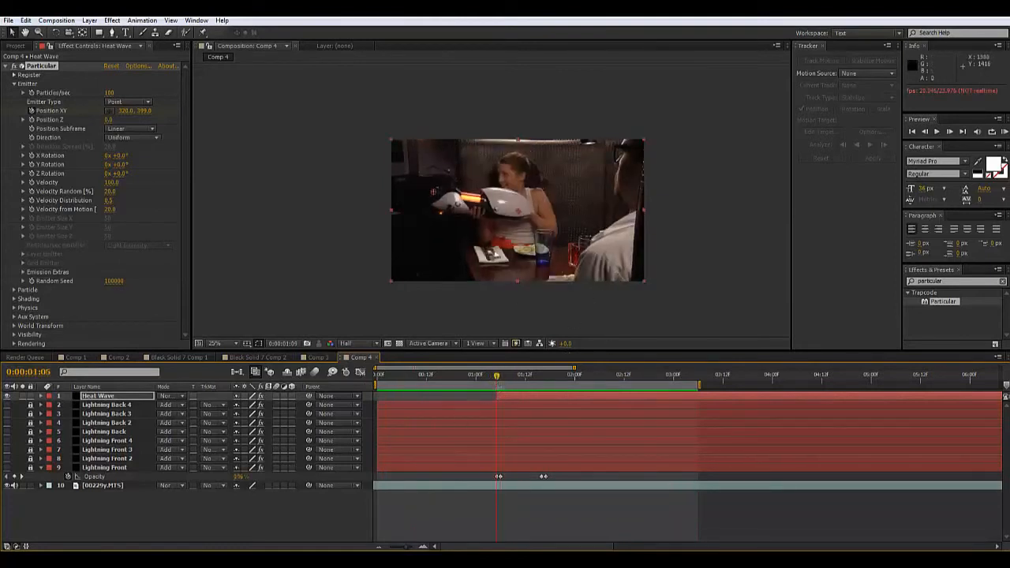
- At 0:00:01:15, set the emitter's Velocity to 170, Velocity Random to 61, Velocity Distribution to 1.2 and Velocity from Motion to 9
left_click_drag(498, 380, 536, 384)
scroll(441, 214, "up", 2)
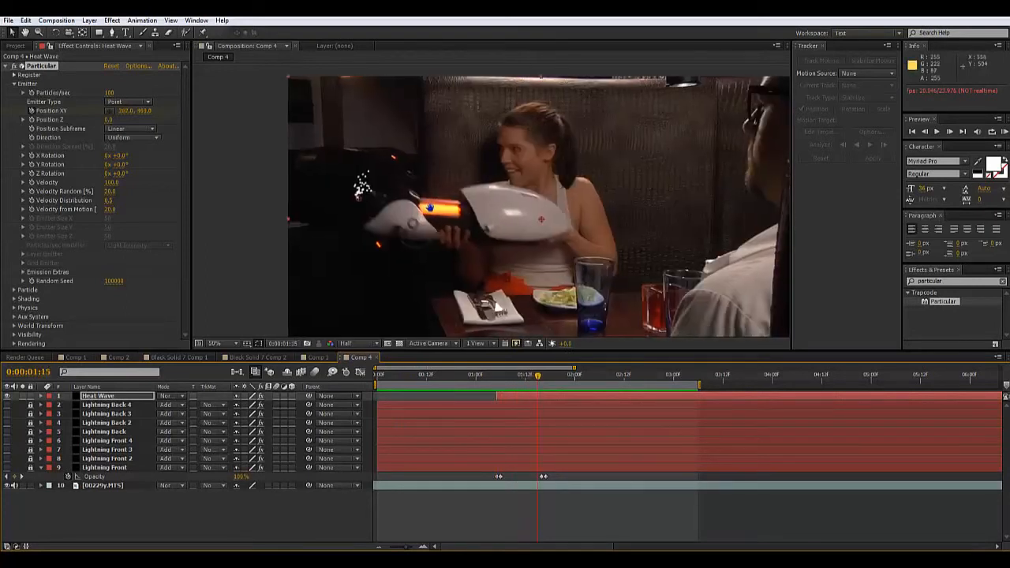
left_click_drag(432, 211, 386, 203)
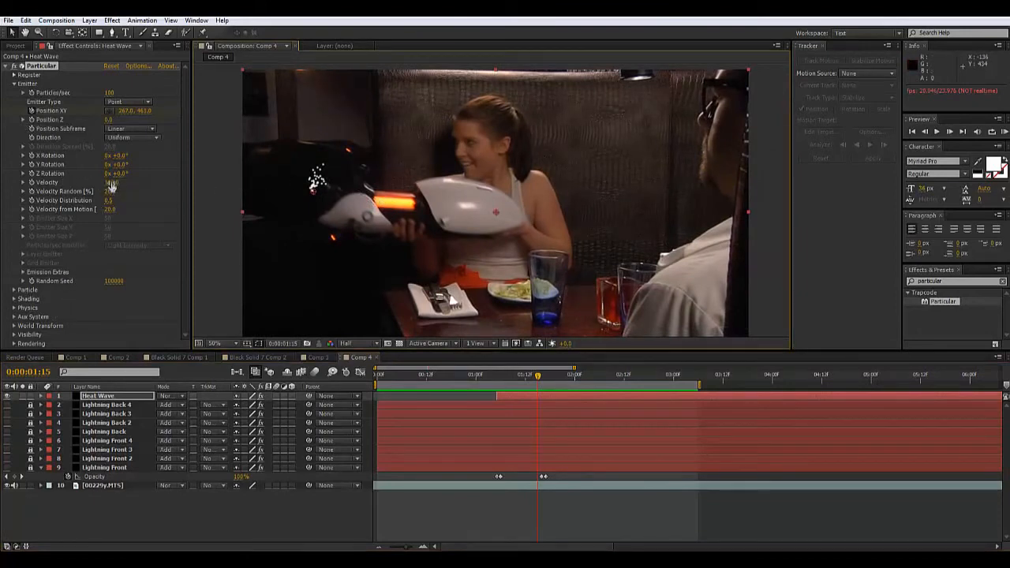
mouse_move(106, 183)
left_mouse_down()
mouse_move(116, 182)
mouse_move(113, 197)
mouse_move(125, 187)
left_mouse_up()
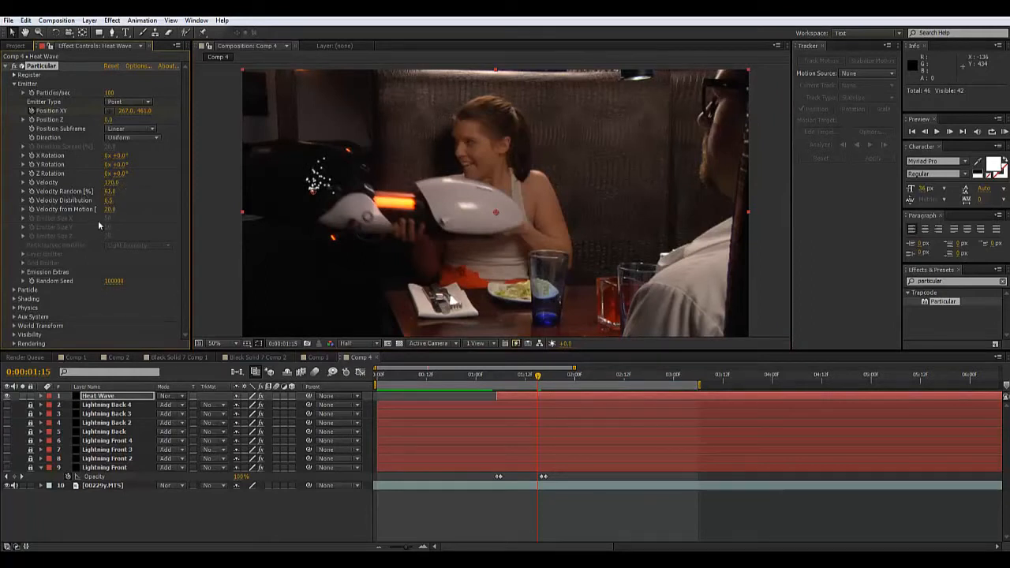
mouse_move(108, 201)
left_mouse_down()
mouse_move(150, 191)
mouse_move(143, 197)
left_mouse_up()
left_click_drag(111, 210, 111, 214)
- Adjust Particular's physics Gravity to about -590 so the particles rise from the muzzle, checking the motion in playback
left_click(14, 309)
scroll(10, 292, "down", 2)
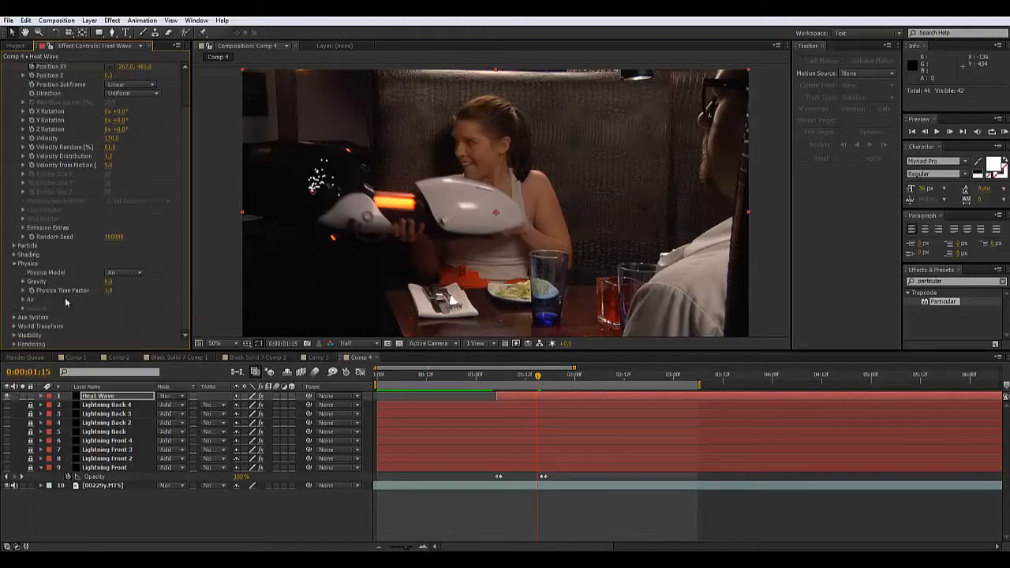
left_click_drag(108, 282, 56, 299)
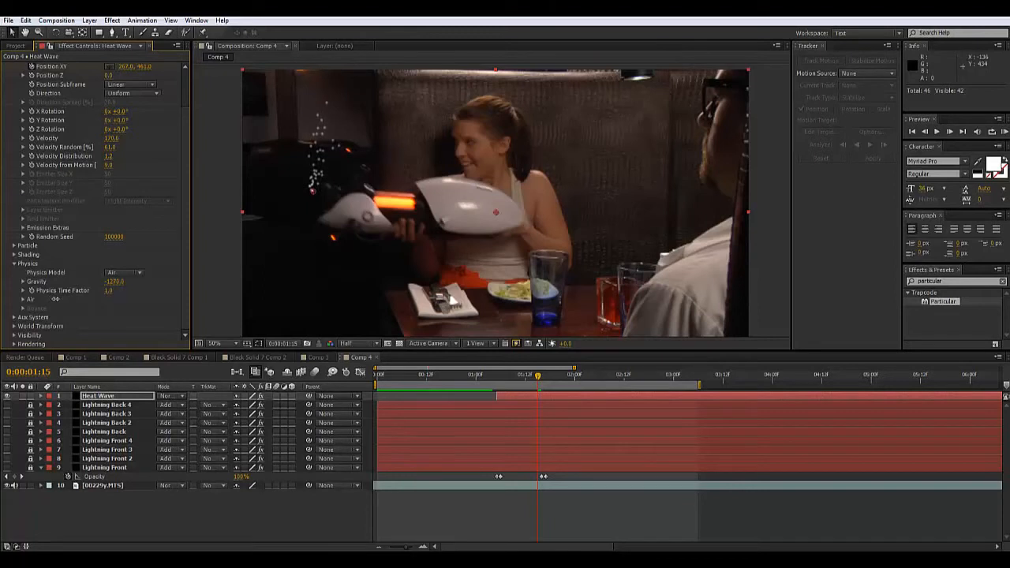
left_click(496, 381)
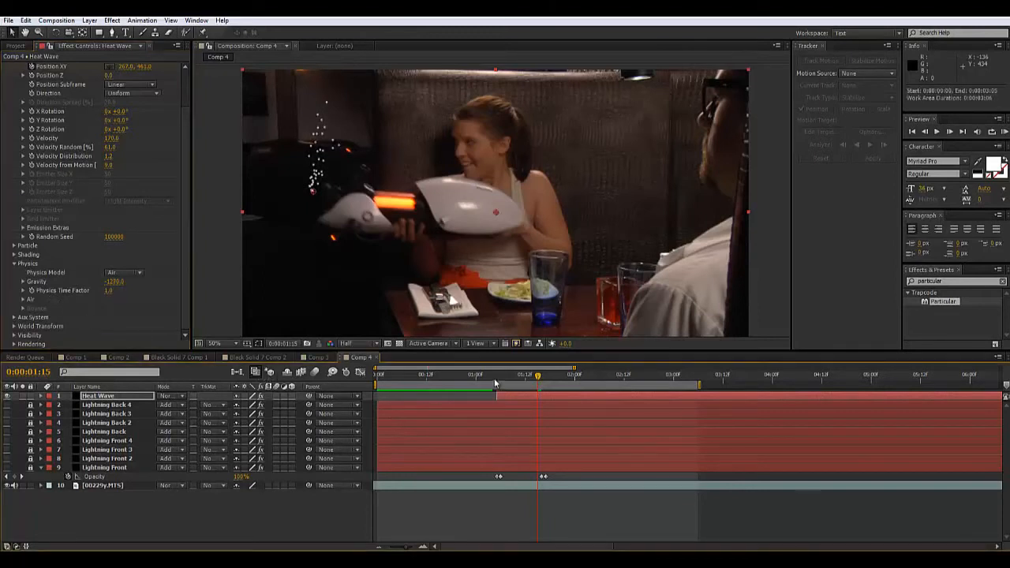
key("KP_0")
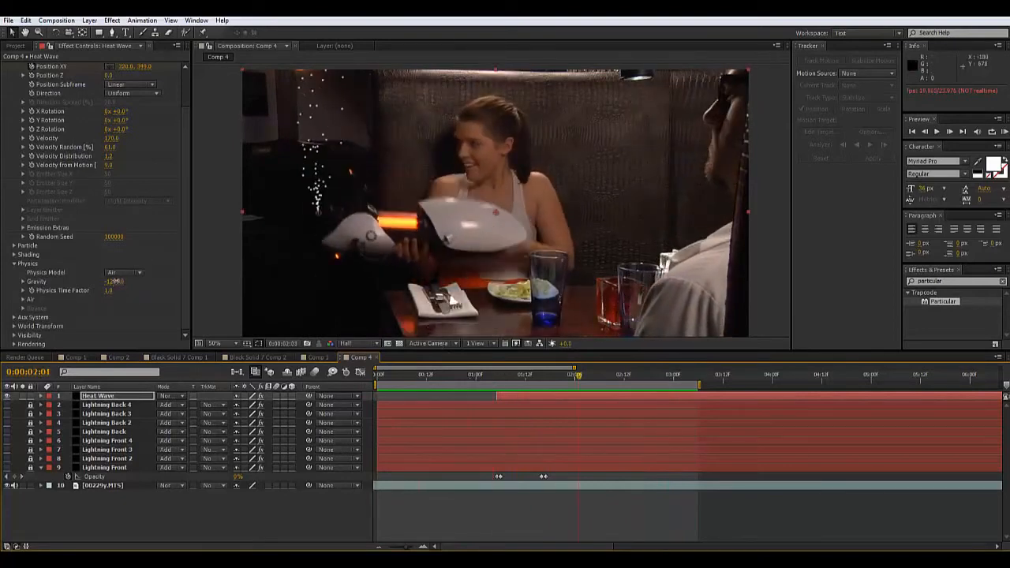
left_click_drag(114, 282, 134, 281)
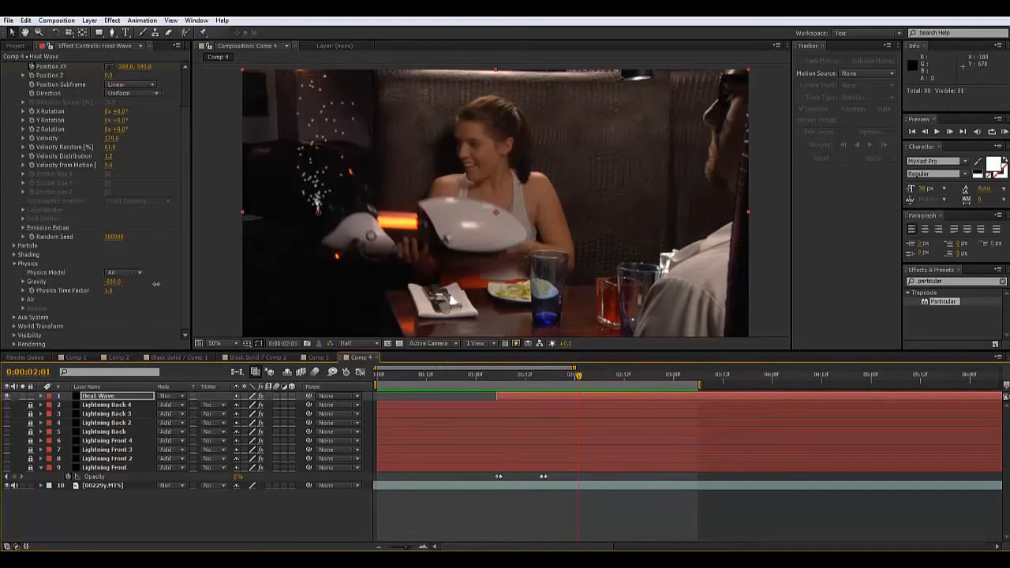
left_click(496, 384)
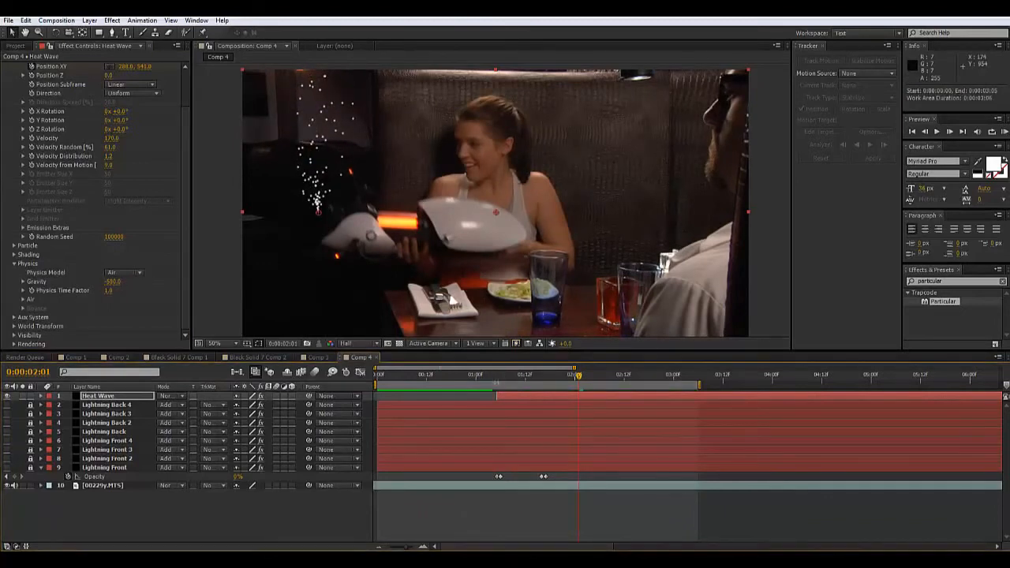
left_click(497, 380)
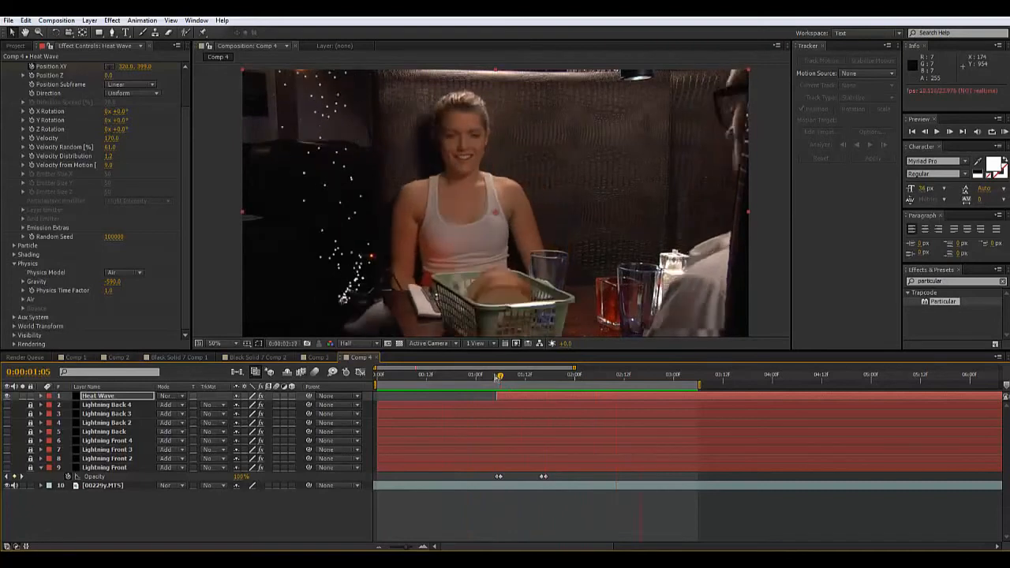
key("space")
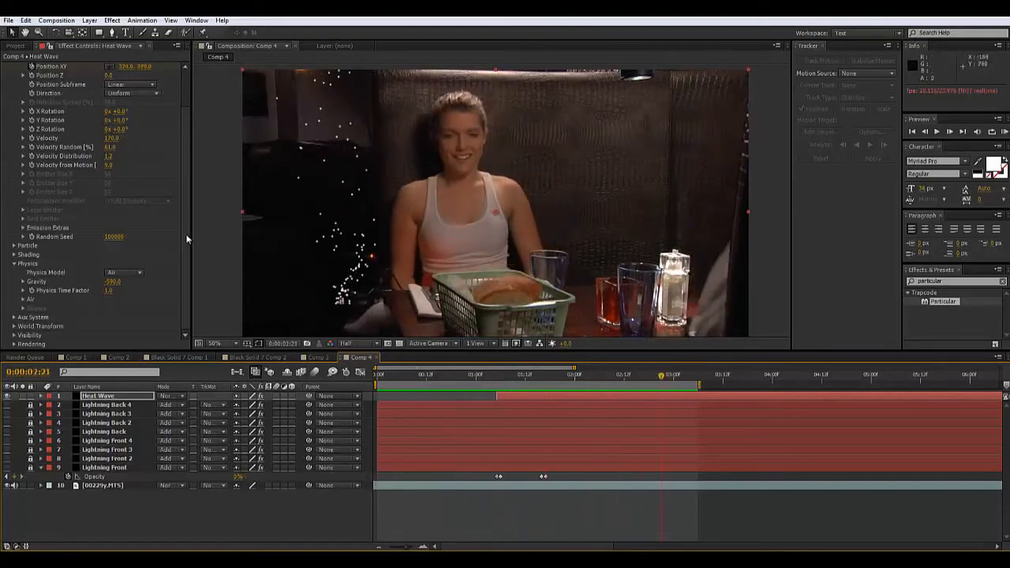
- Shorten the particle Life to 0.8 seconds and change the Particle Type to Cloudlet
left_click_drag(185, 233, 190, 256)
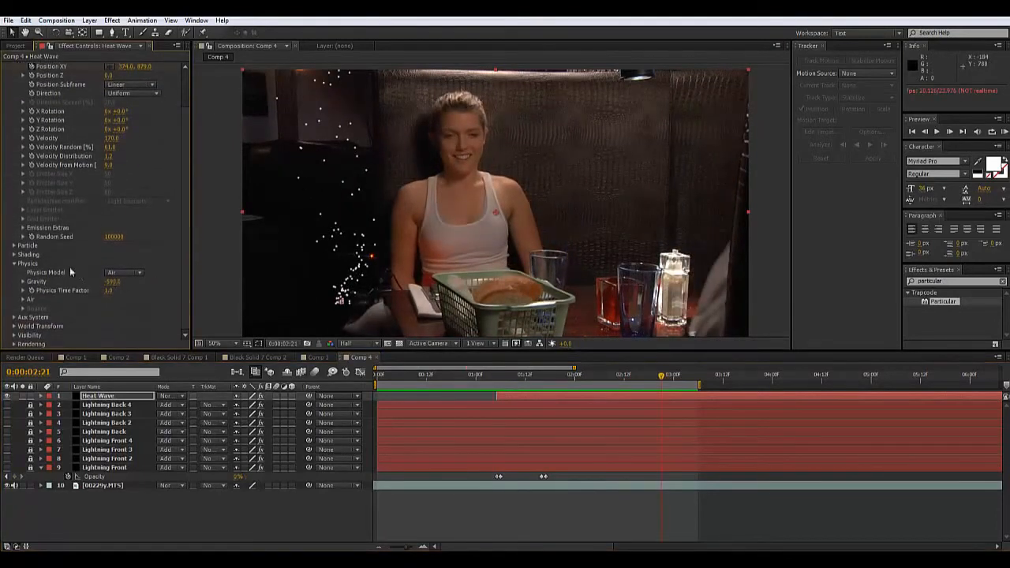
left_click(14, 246)
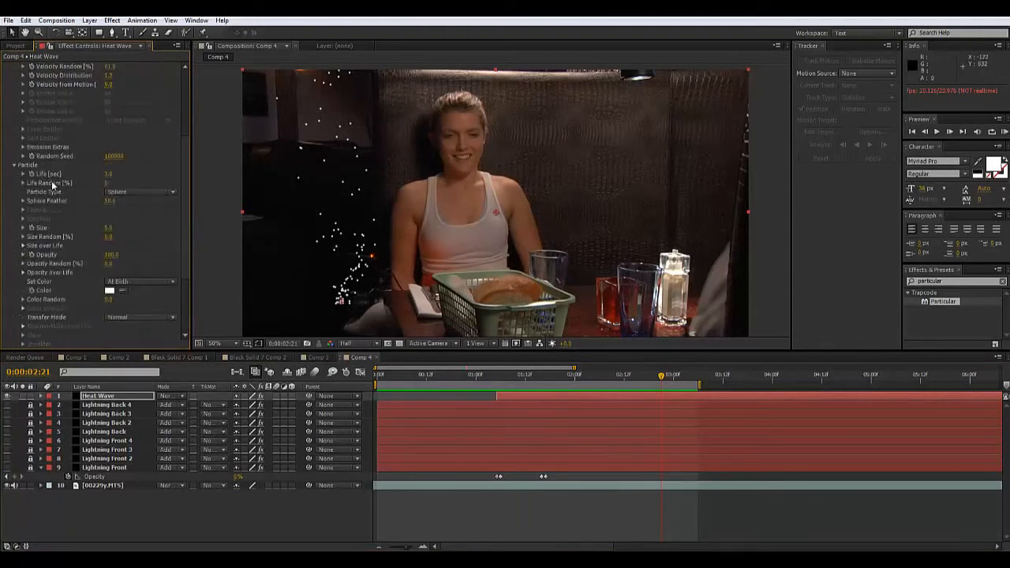
left_click_drag(109, 175, 96, 177)
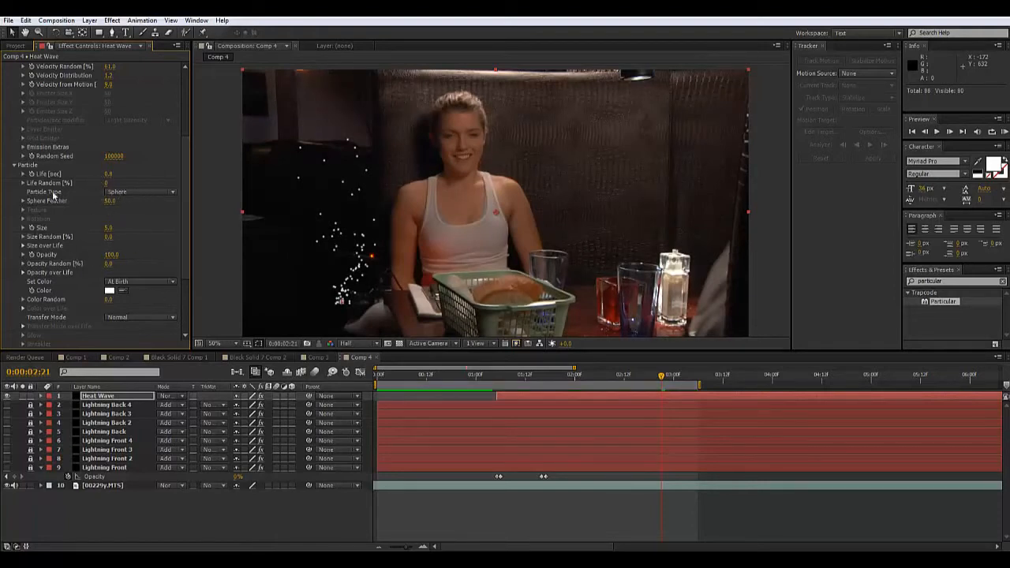
left_click(124, 198)
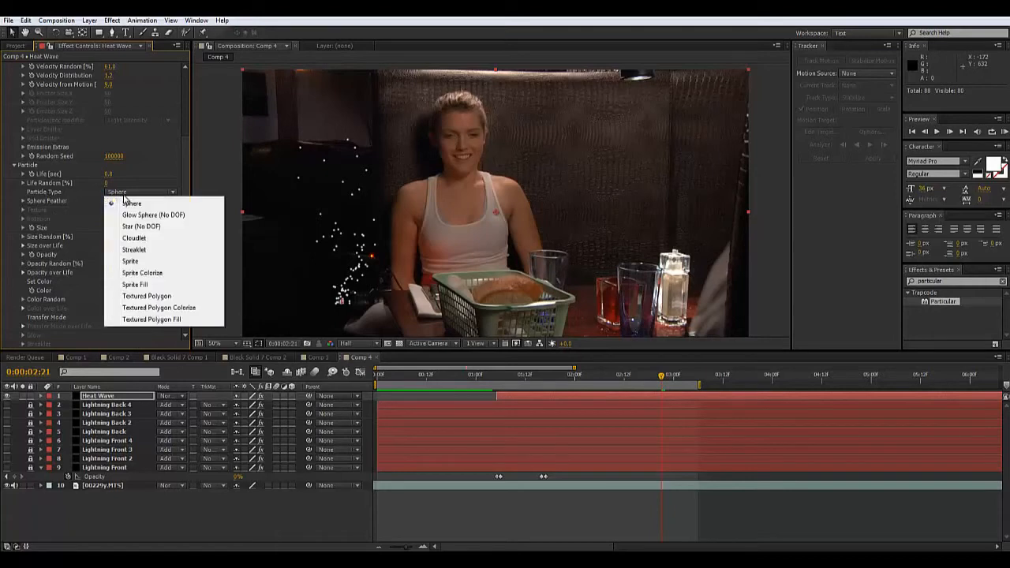
left_click(137, 239)
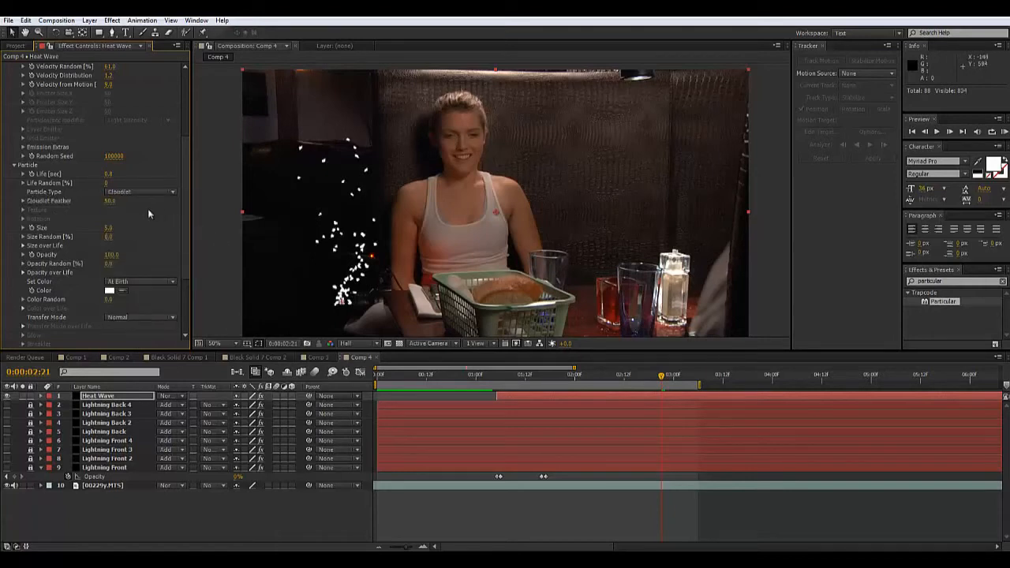
- Set the particle Size to 21, draw a Size over Life curve that ramps up from small at birth, and preview it
left_click_drag(111, 227, 118, 227)
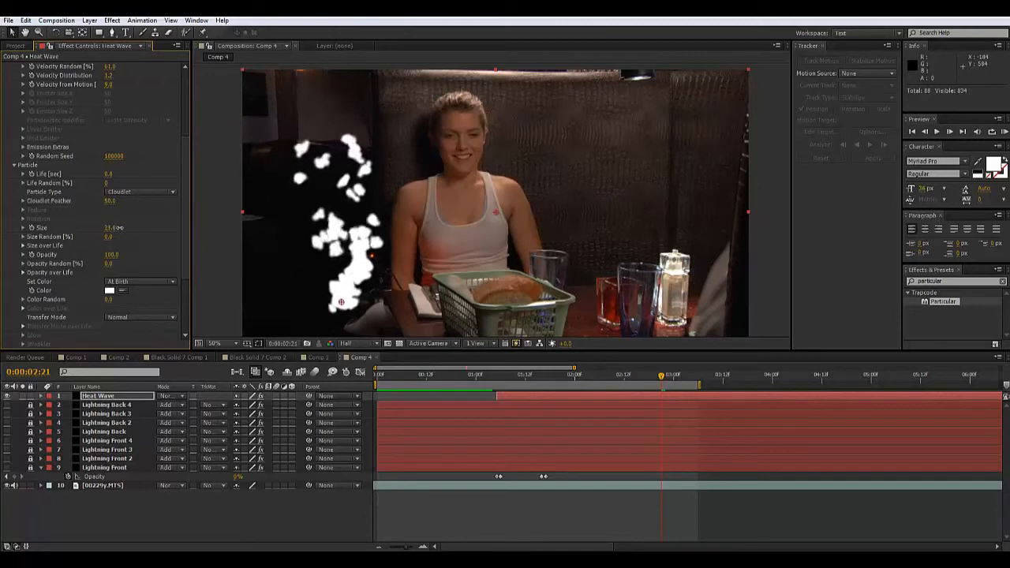
left_click(23, 245)
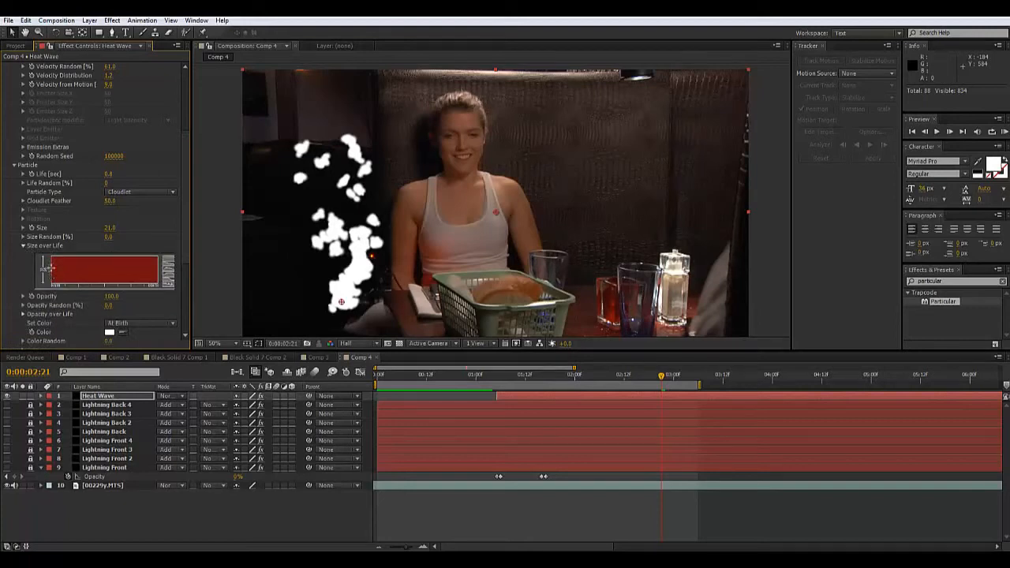
left_click_drag(57, 268, 93, 258)
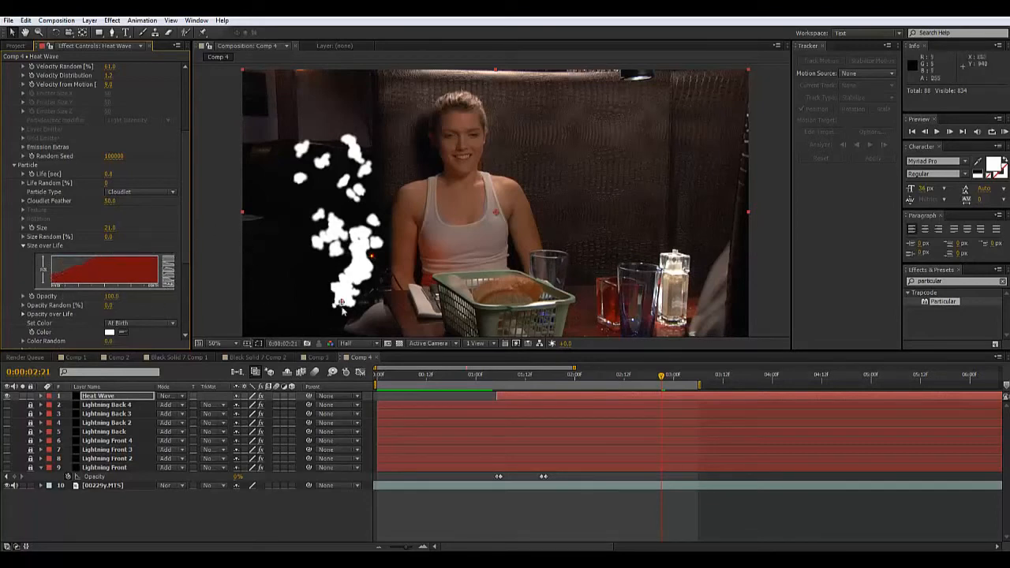
left_click(493, 379)
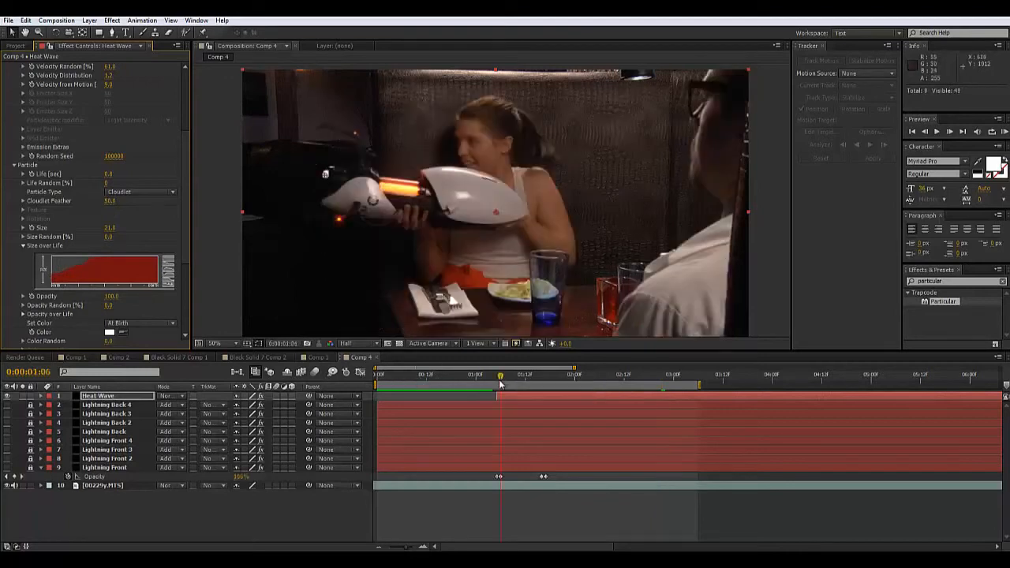
key("space")
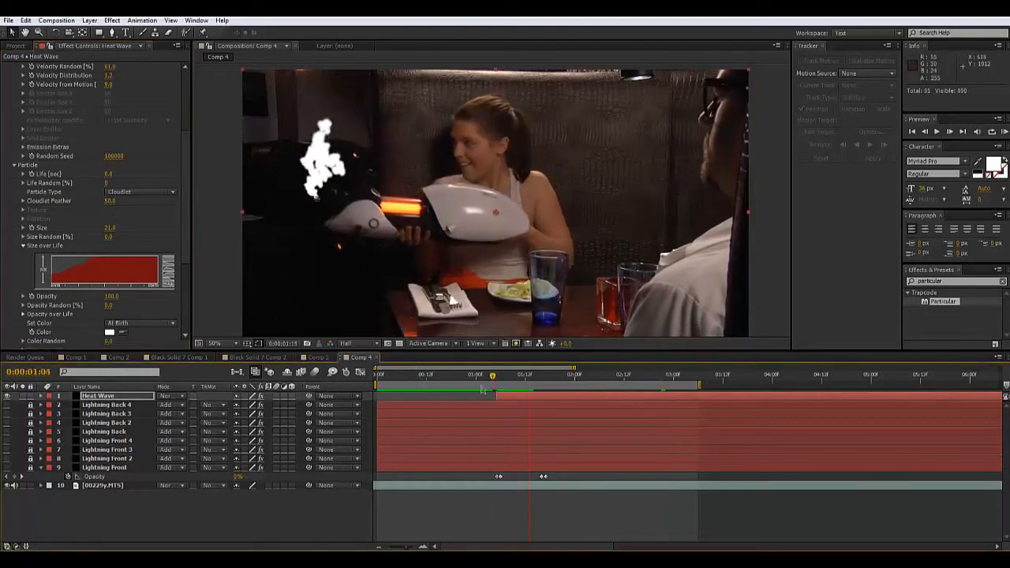
key("space")
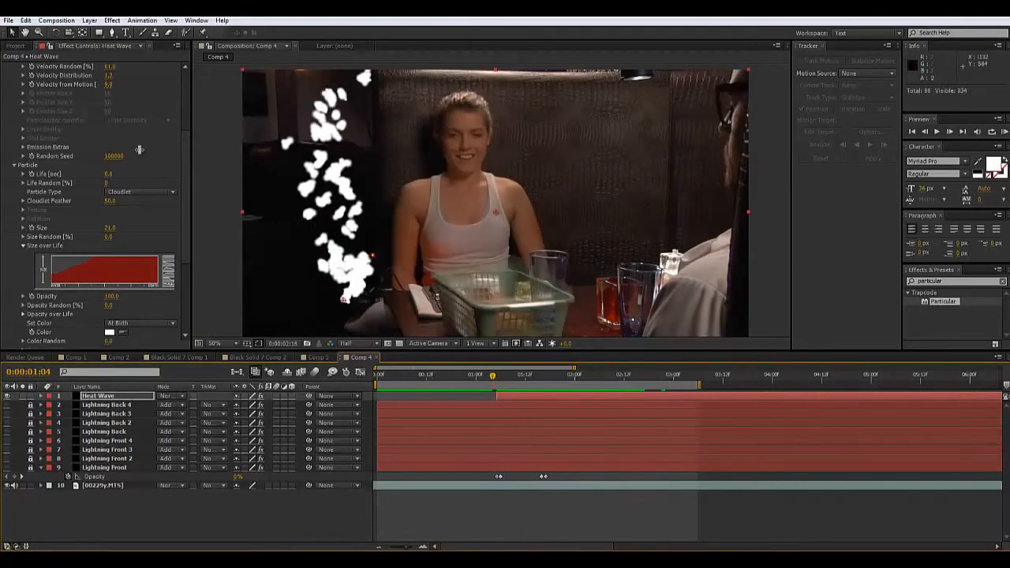
- Increase the particle Size to 26 and Life to 1.3 seconds, and play back the result
left_click_drag(109, 227, 120, 227)
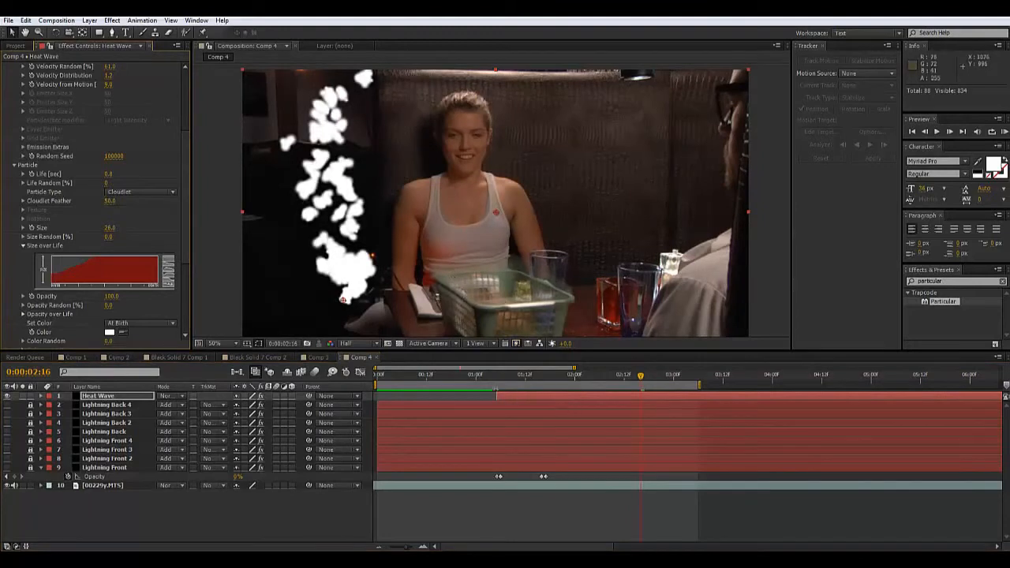
left_click(496, 377)
key("space")
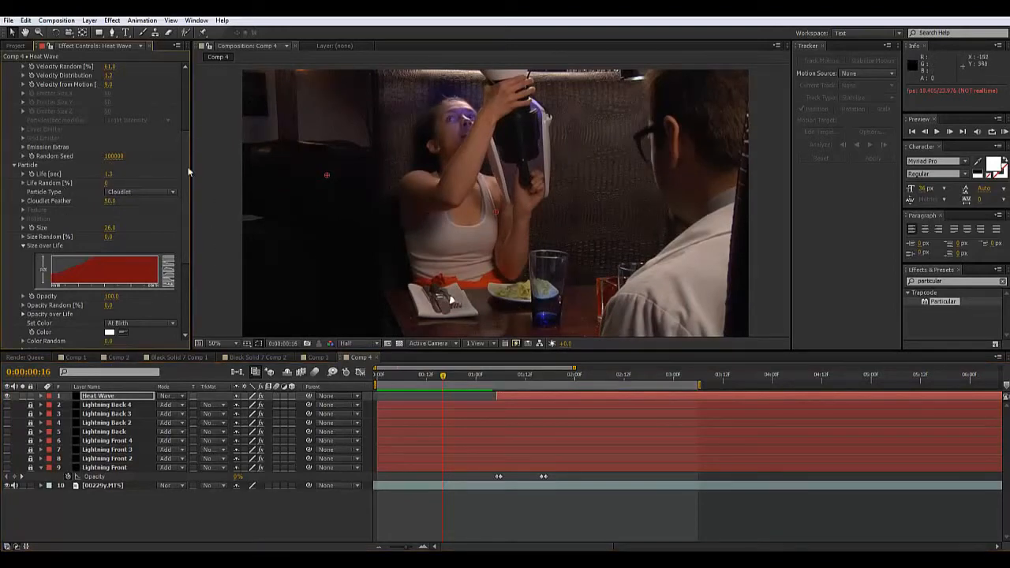
- Change the particle Color to pure red and scrub through the Heat Wave layer to check it
left_click_drag(187, 169, 186, 203)
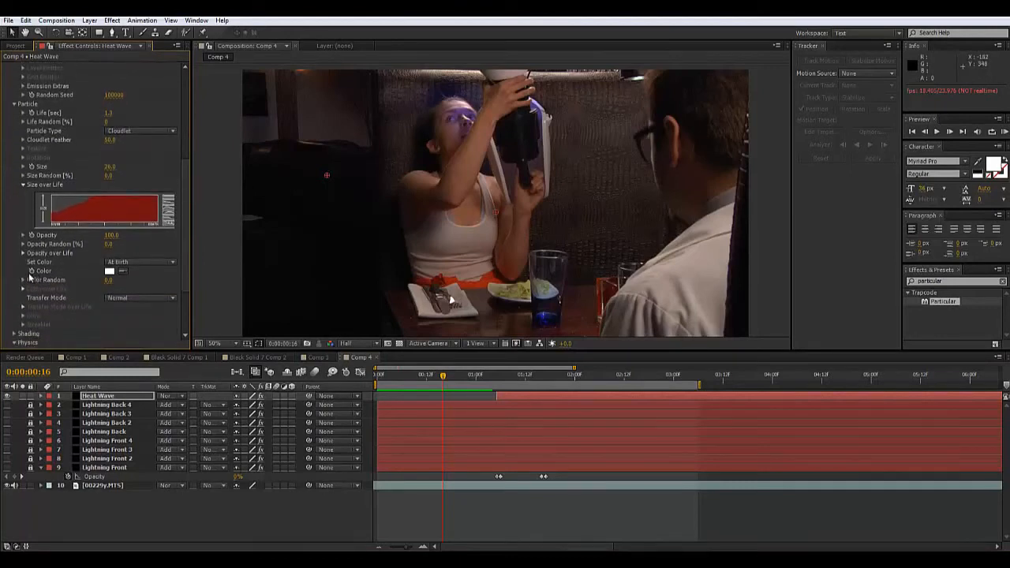
left_click(110, 271)
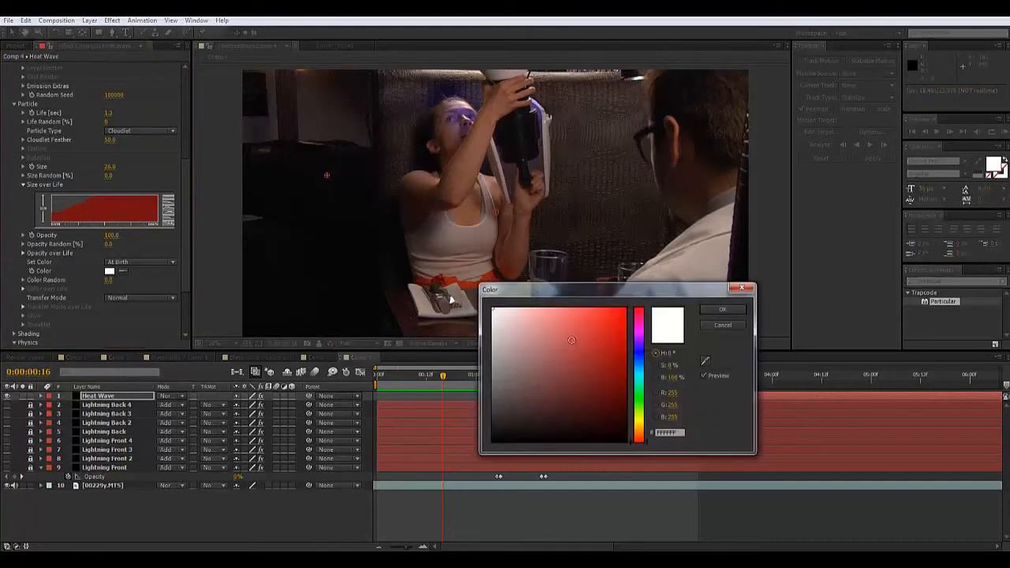
left_click(625, 308)
left_click(732, 313)
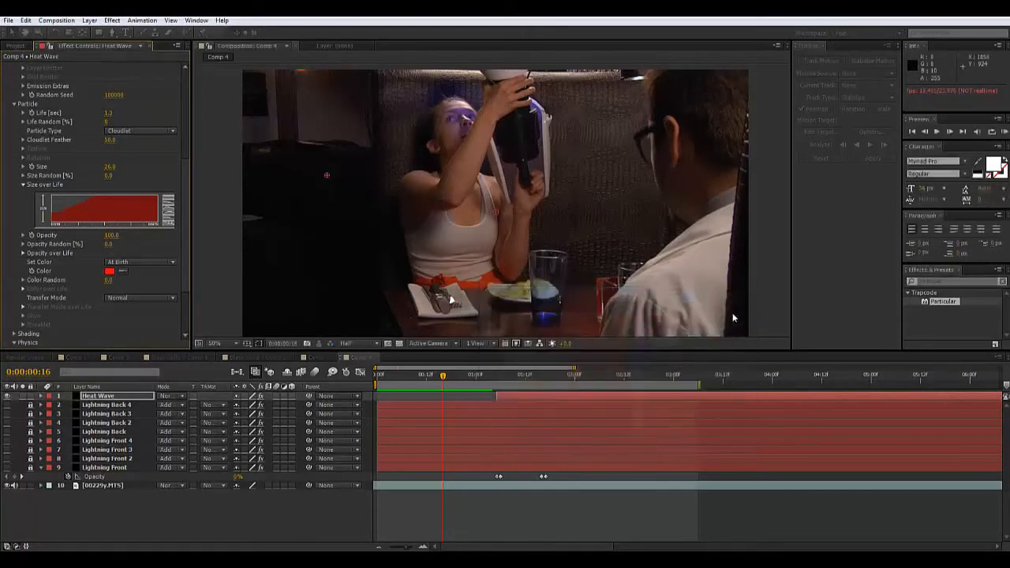
left_click_drag(471, 380, 595, 382)
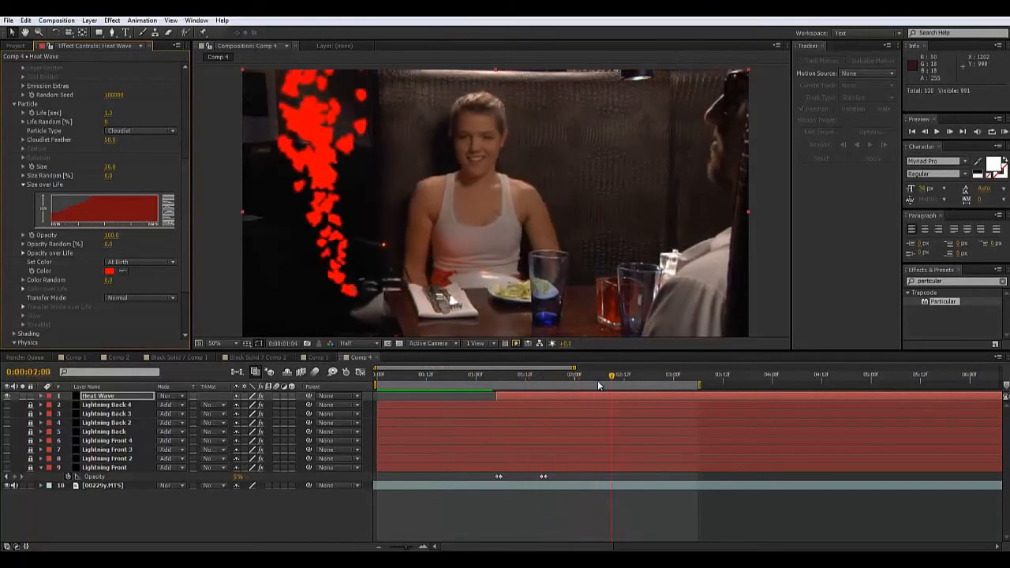
- Check the full particle trail up to 0:00:02:07 and set the particle Life to 1.1 seconds
scroll(456, 183, "down", 2)
left_click_drag(455, 183, 445, 200)
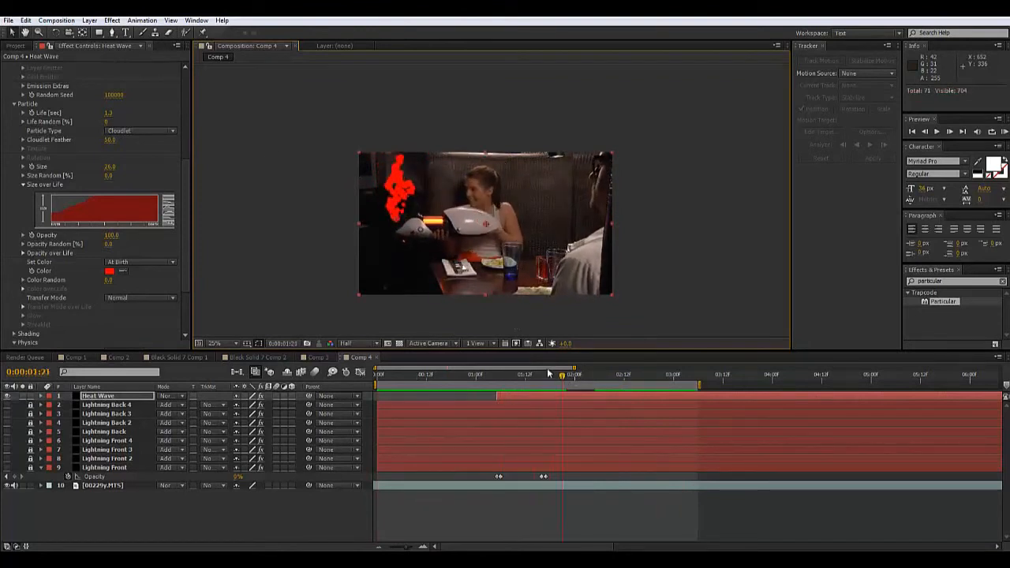
left_click(586, 377)
left_click_drag(587, 378, 604, 377)
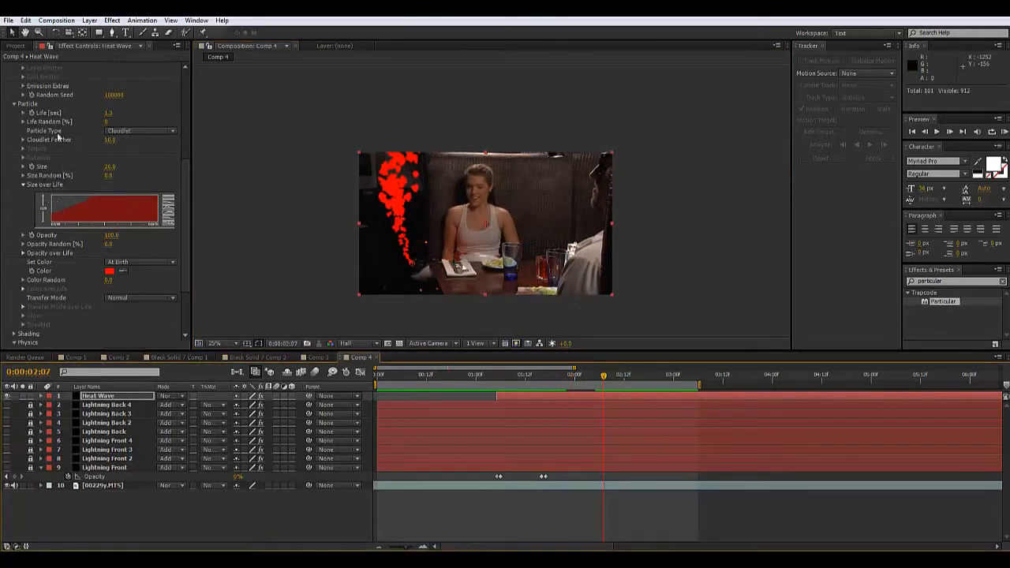
left_click(108, 113)
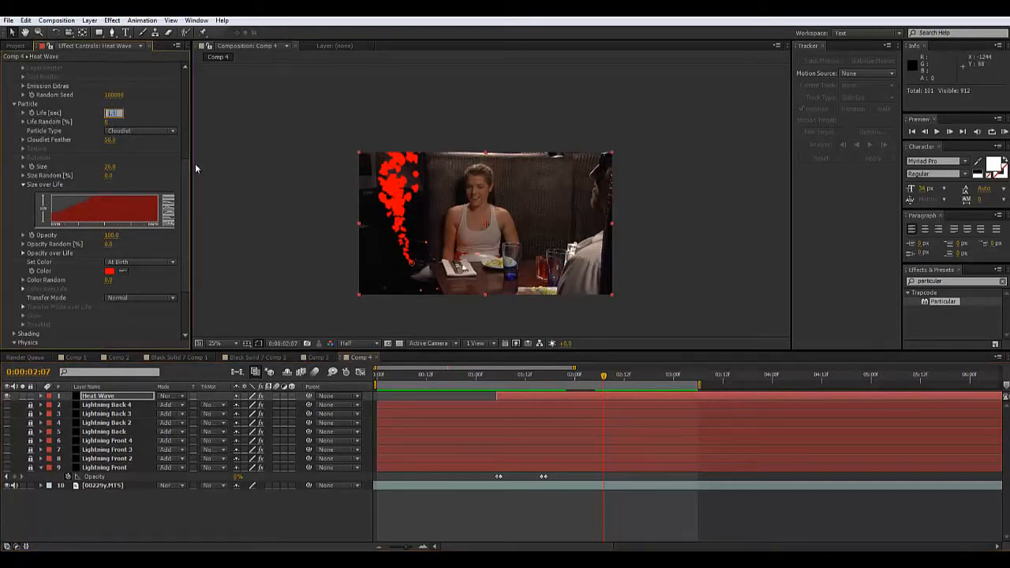
left_click(251, 172)
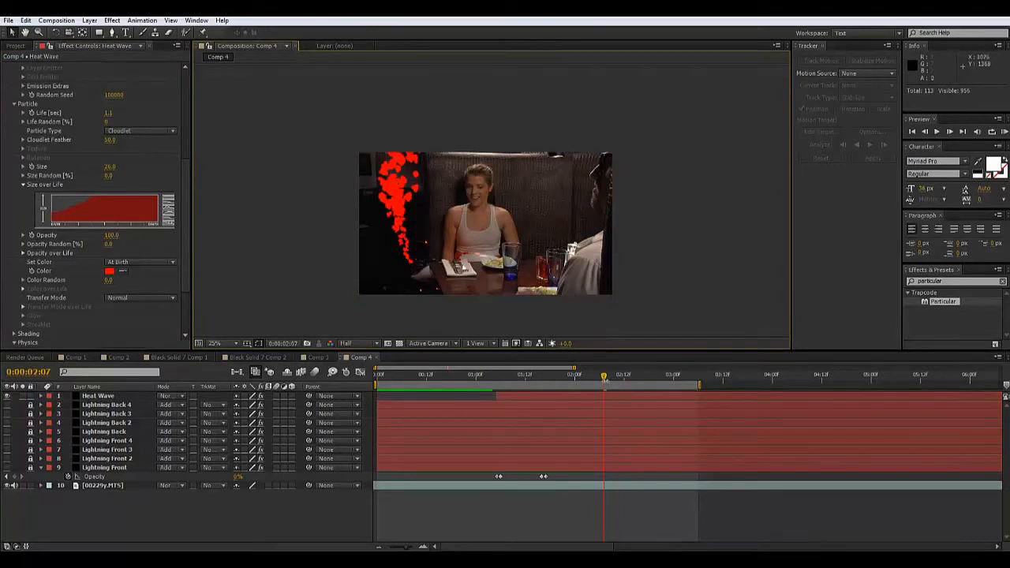
- Reduce the particle Life to 0.8 seconds and play back the heat wave from 0:00:01:03
left_click_drag(603, 377, 620, 377)
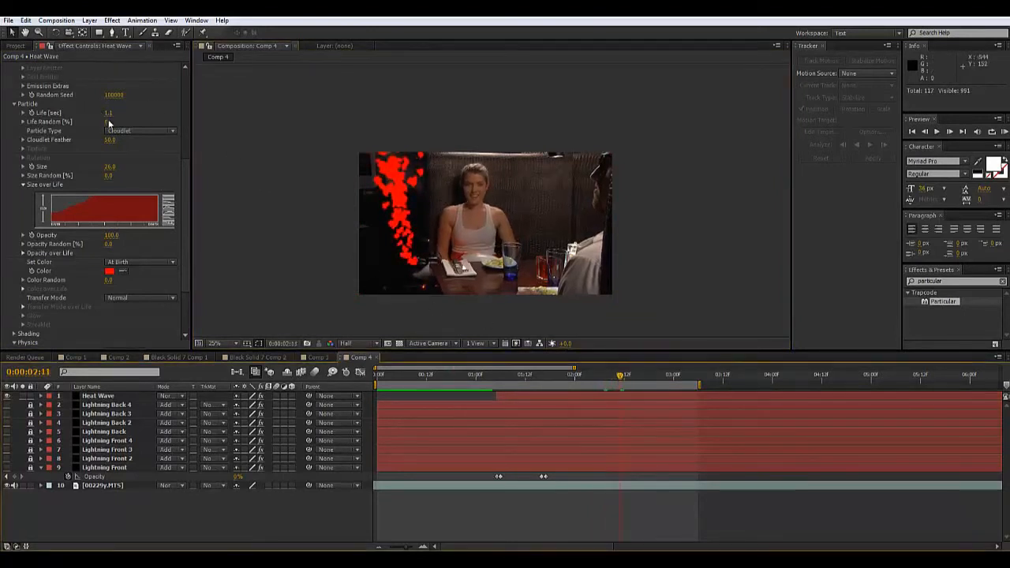
left_click_drag(107, 114, 108, 115)
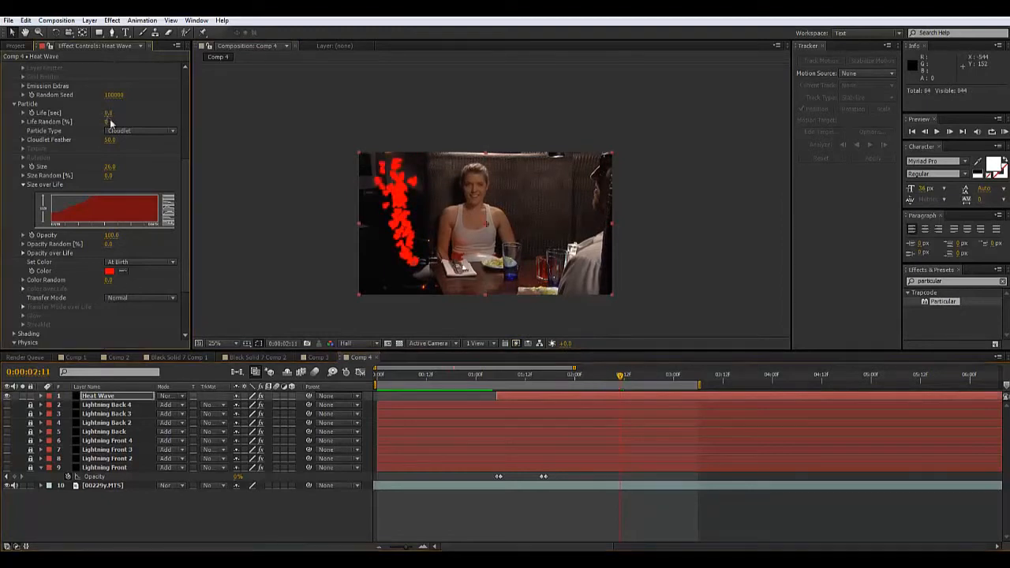
left_click(487, 376)
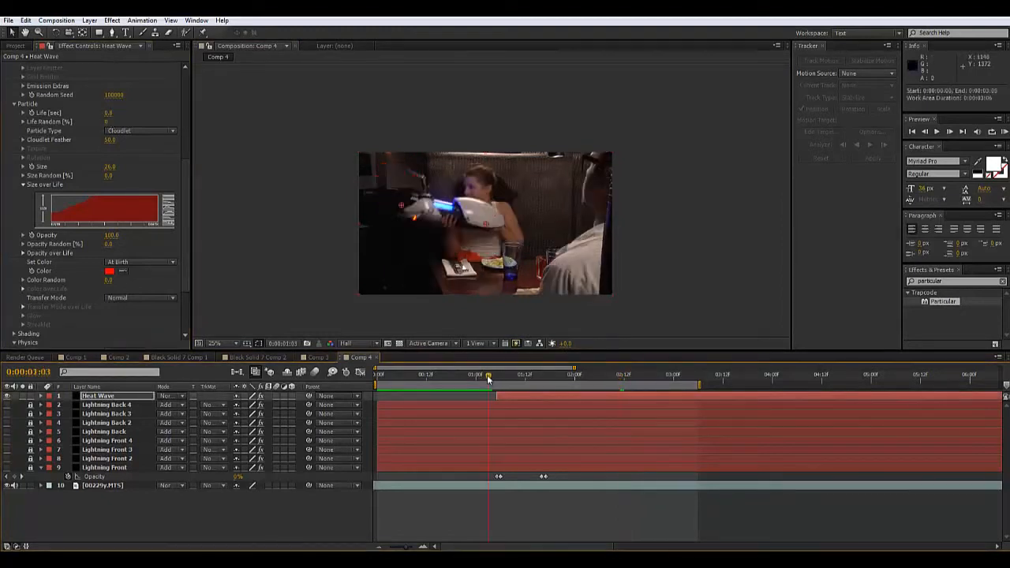
key("space")
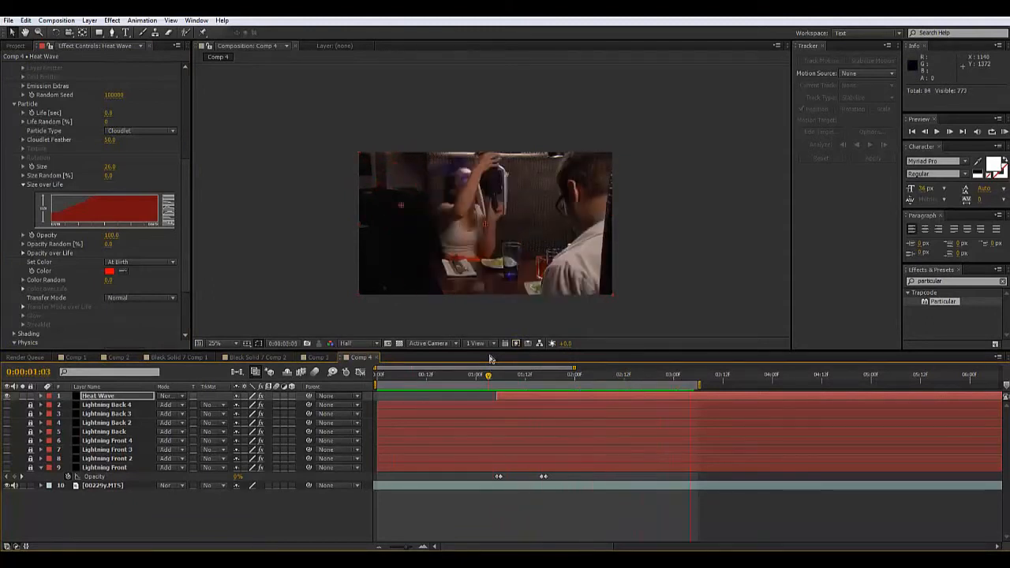
- Draw an Opacity over Life curve that fades the particles out near death, and preview it from 0:00:01:03
left_click(23, 253)
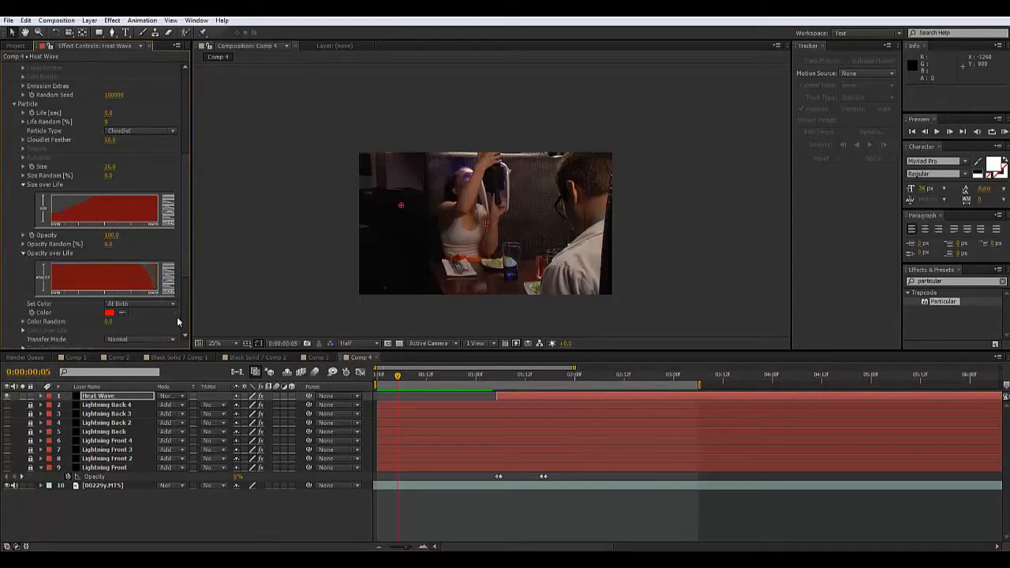
left_click(489, 381)
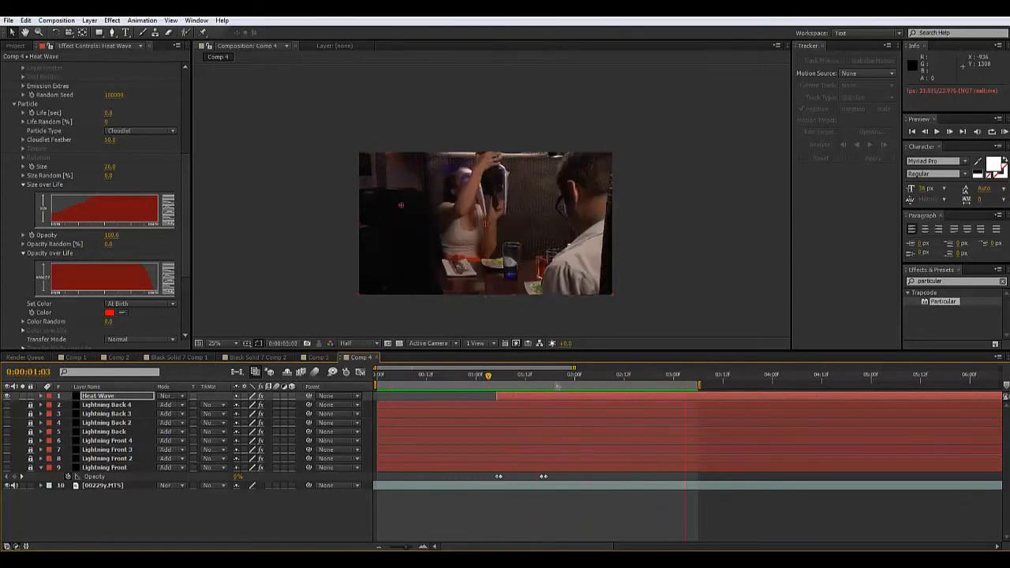
left_click_drag(439, 375, 405, 376)
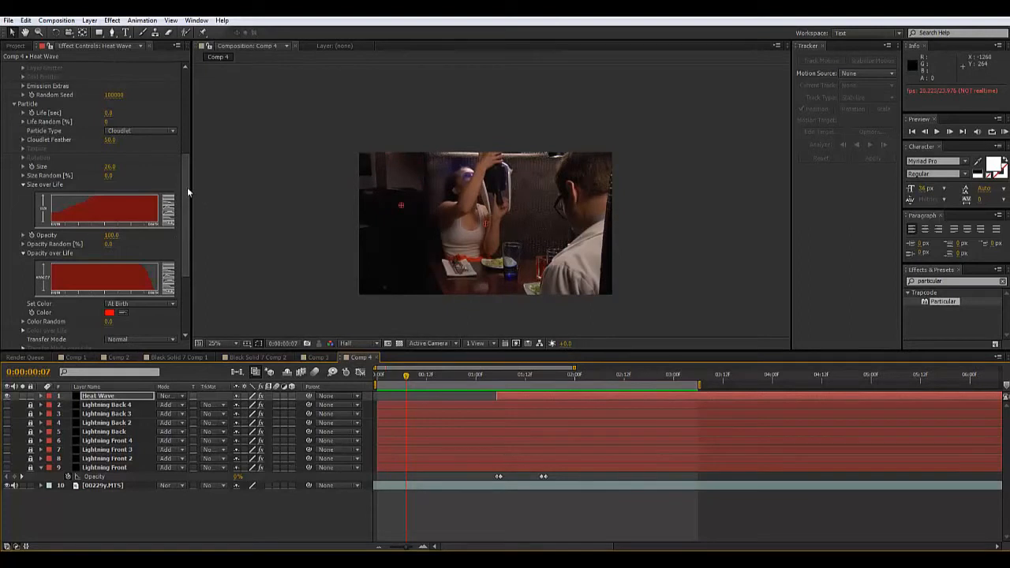
- Duplicate the Heat Wave layer, hide the copy, and move to 0:00:01:10
scroll(187, 187, "up", 3)
left_click(100, 398)
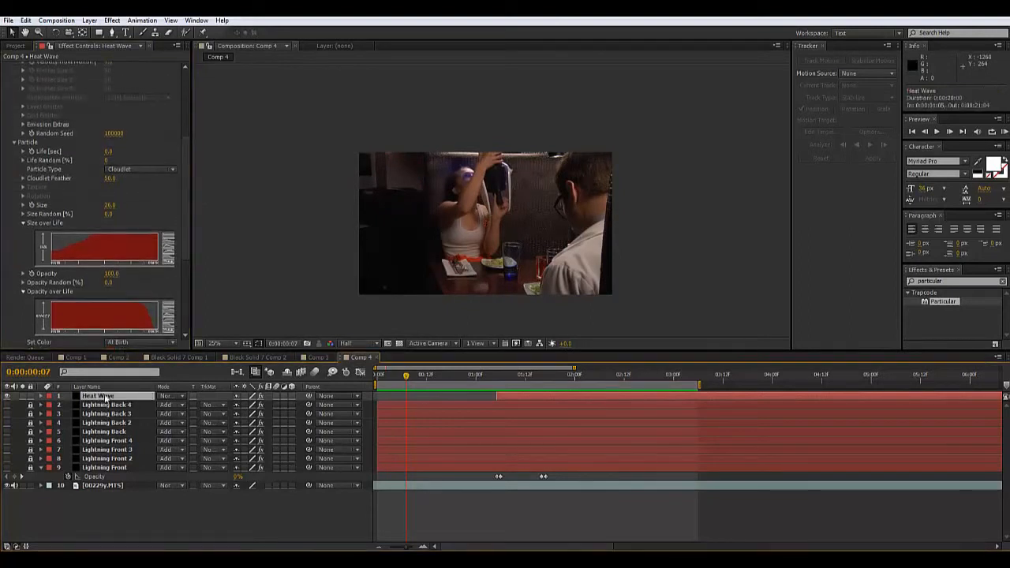
key("ctrl+d")
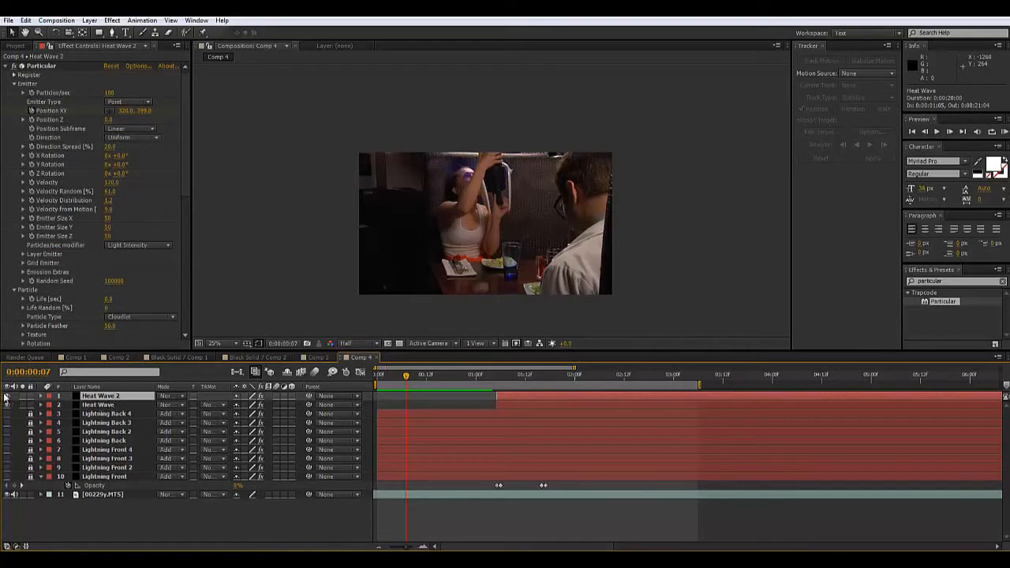
left_click_drag(466, 376, 516, 379)
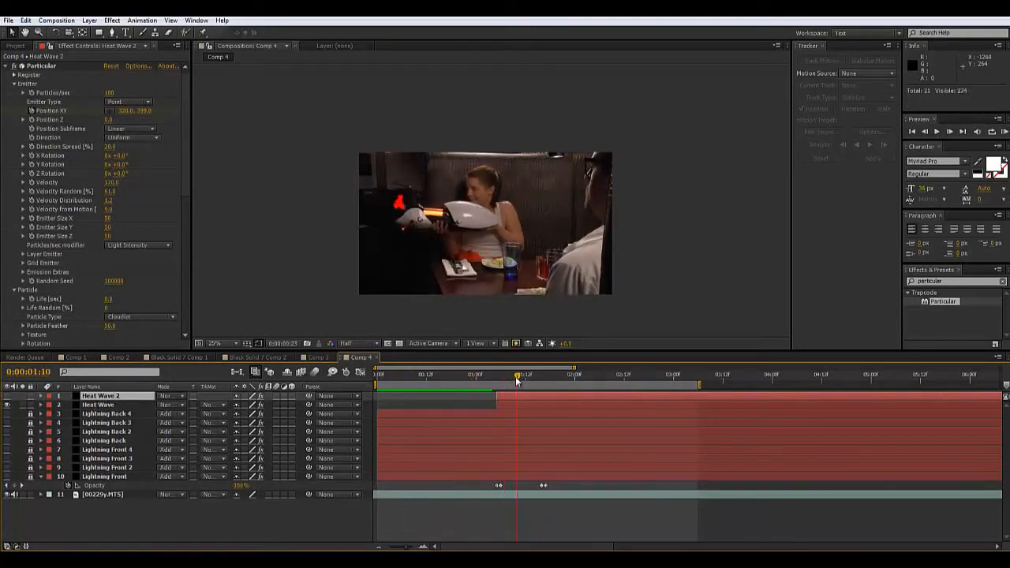
- Pre-compose the original Heat Wave layer as Heat Wave Comp 2, moving all attributes into the new composition
left_click(110, 407)
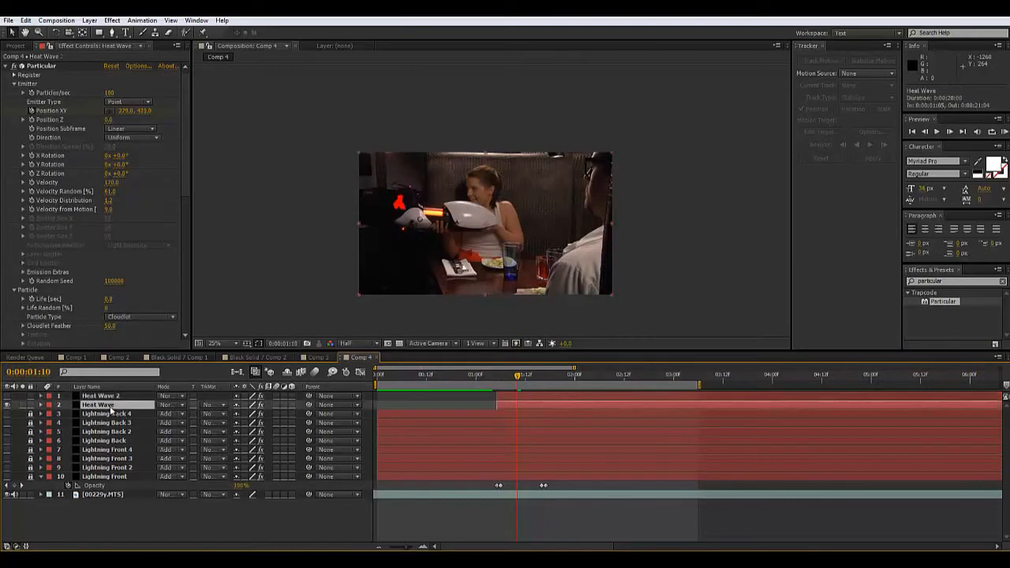
left_click(89, 19)
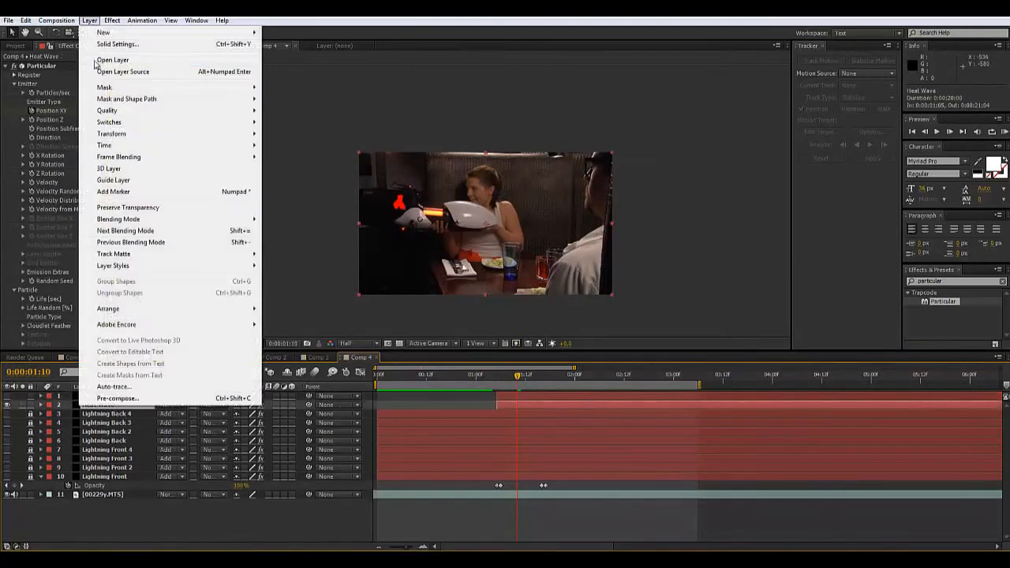
left_click(116, 398)
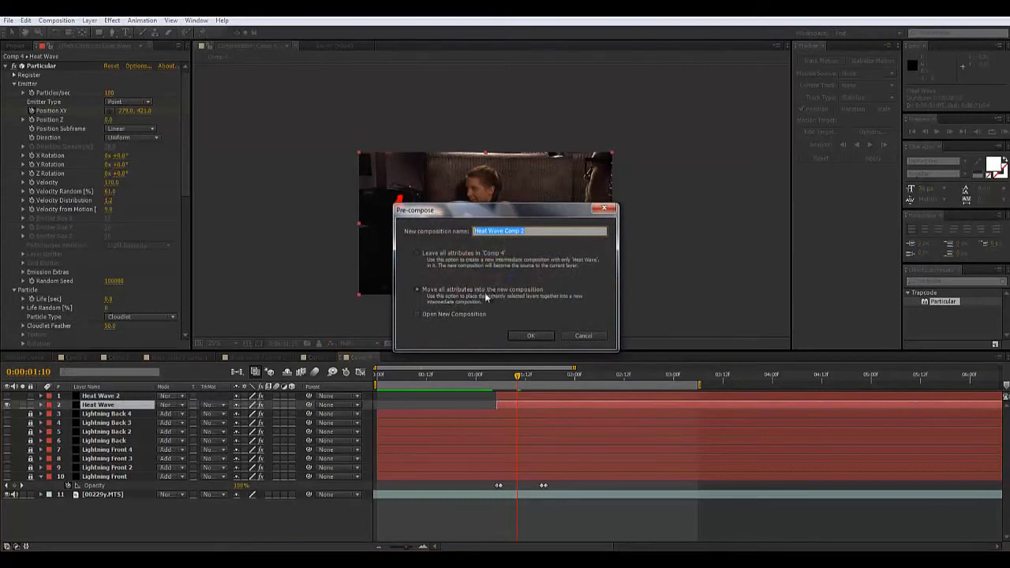
left_click(529, 336)
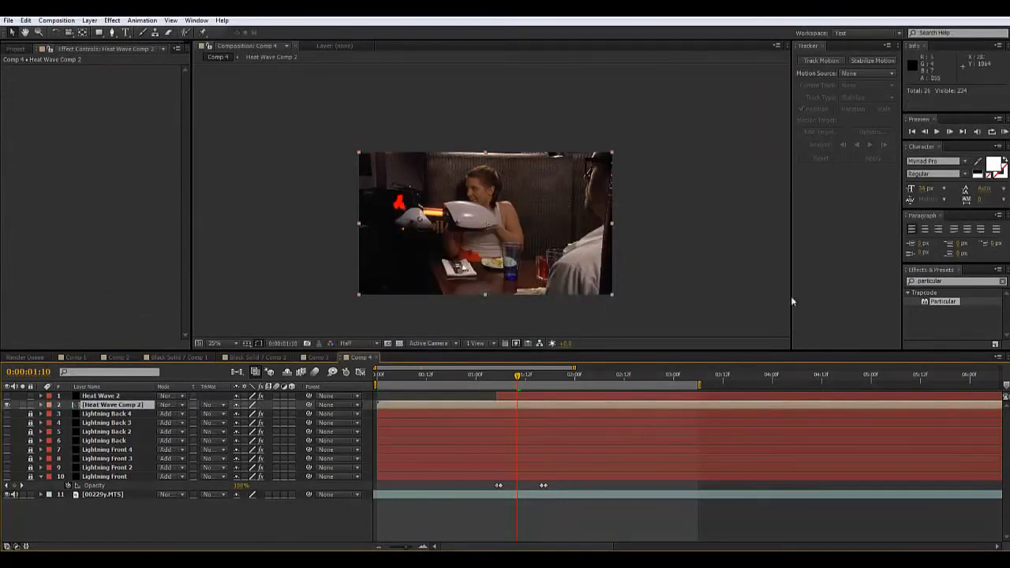
- Search the effects for "displace" and apply Displacement Map to the 00229y.MTS footage layer
left_click(947, 280)
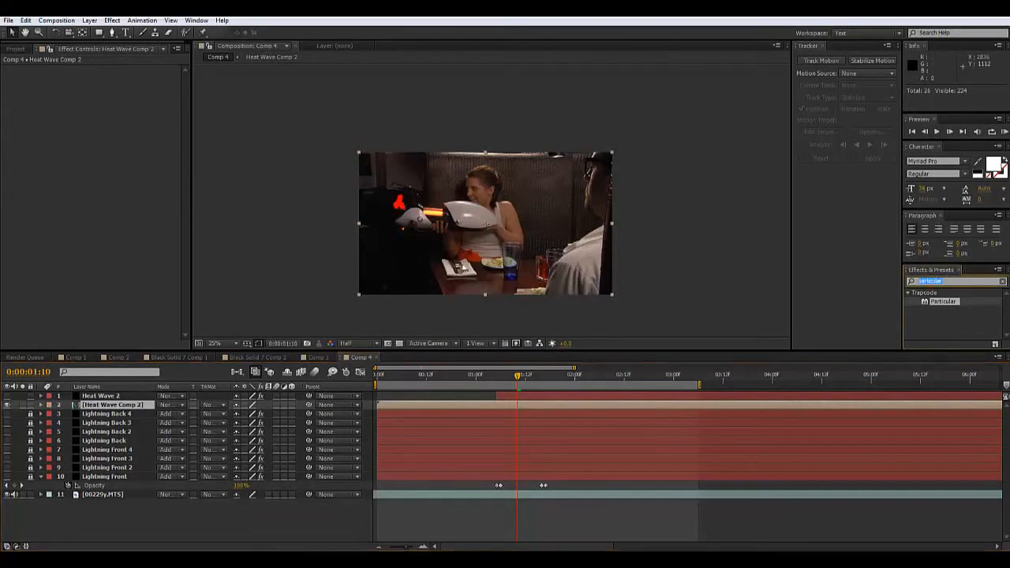
type("dis")
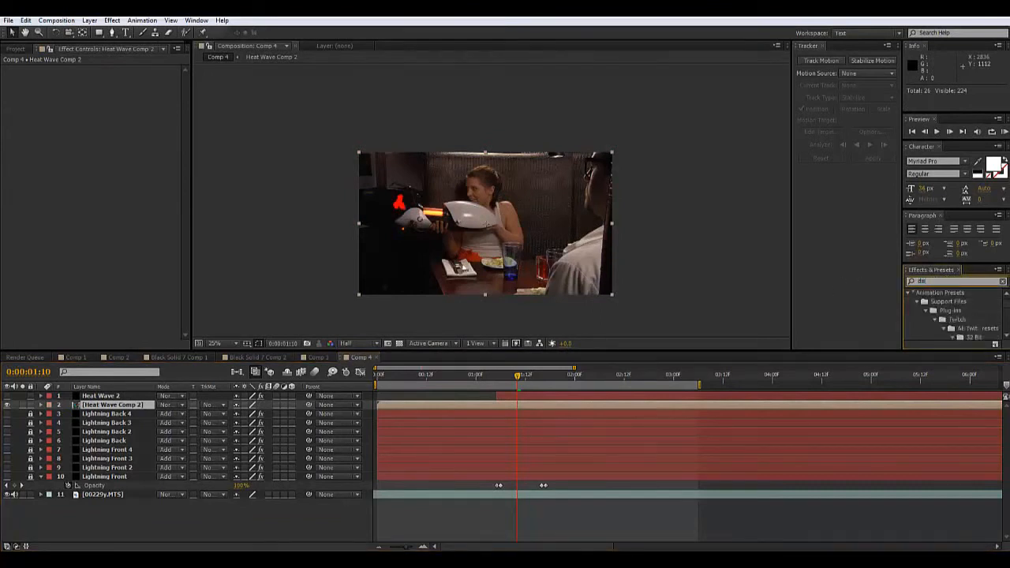
type("place")
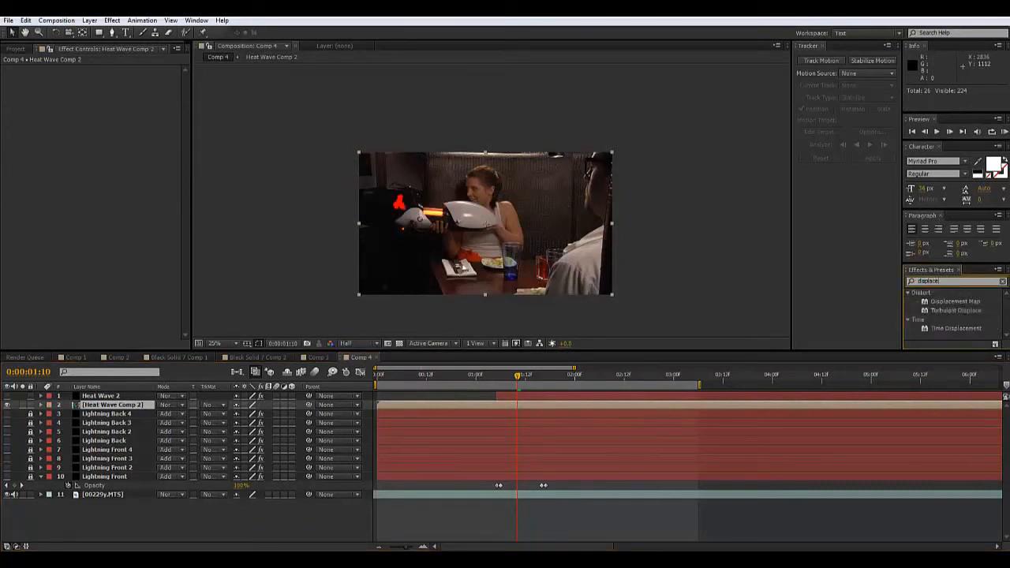
left_click_drag(952, 301, 405, 495)
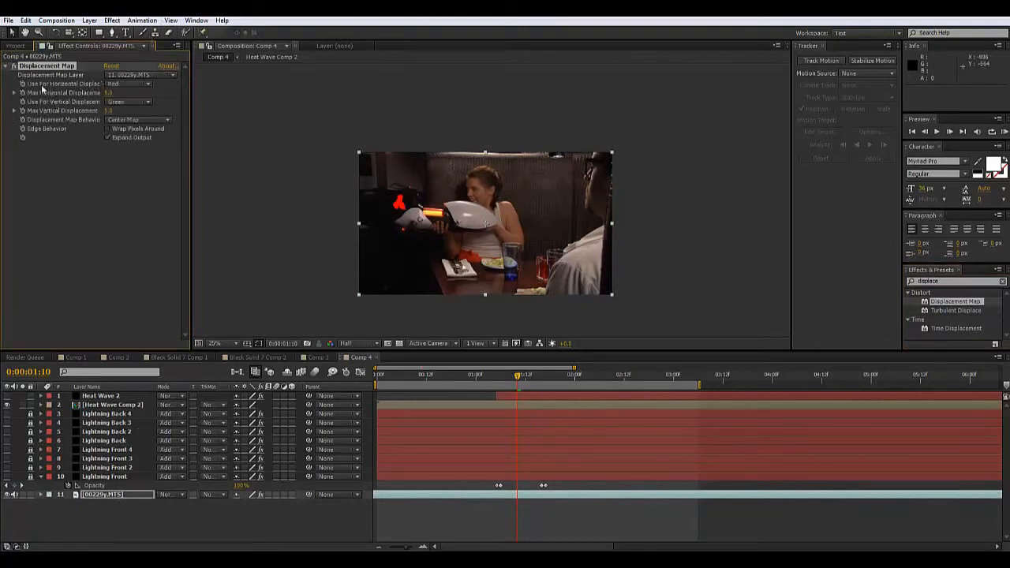
- Set the Displacement Map to use Red for vertical displacement and Heat Wave Comp 2 as its map layer
left_click(127, 103)
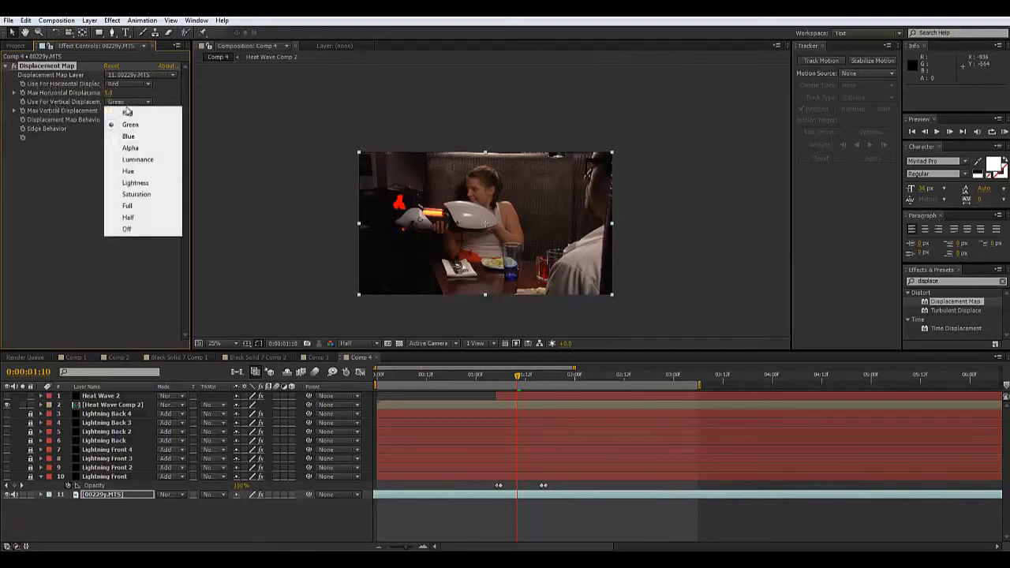
left_click(120, 110)
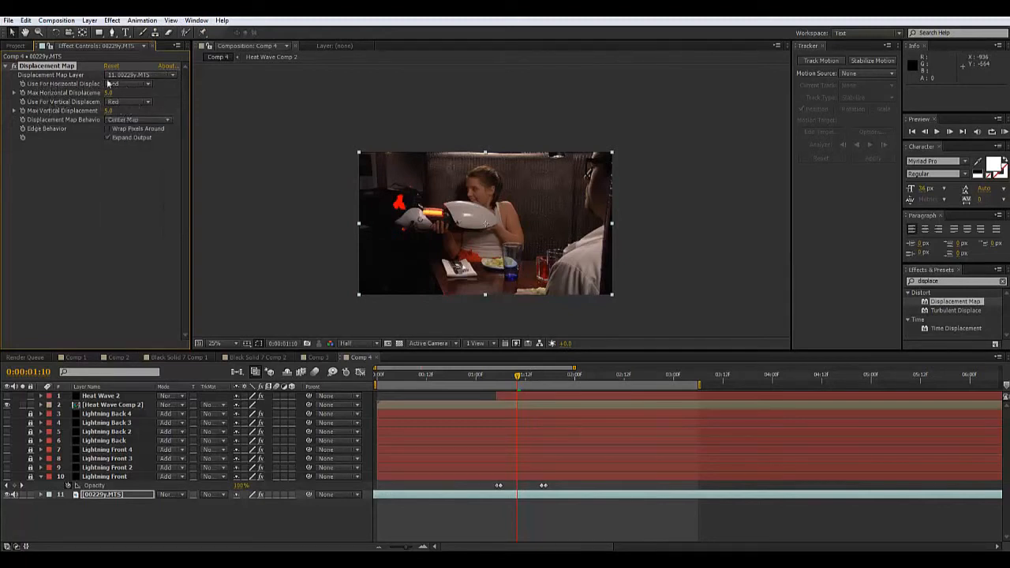
left_click(161, 77)
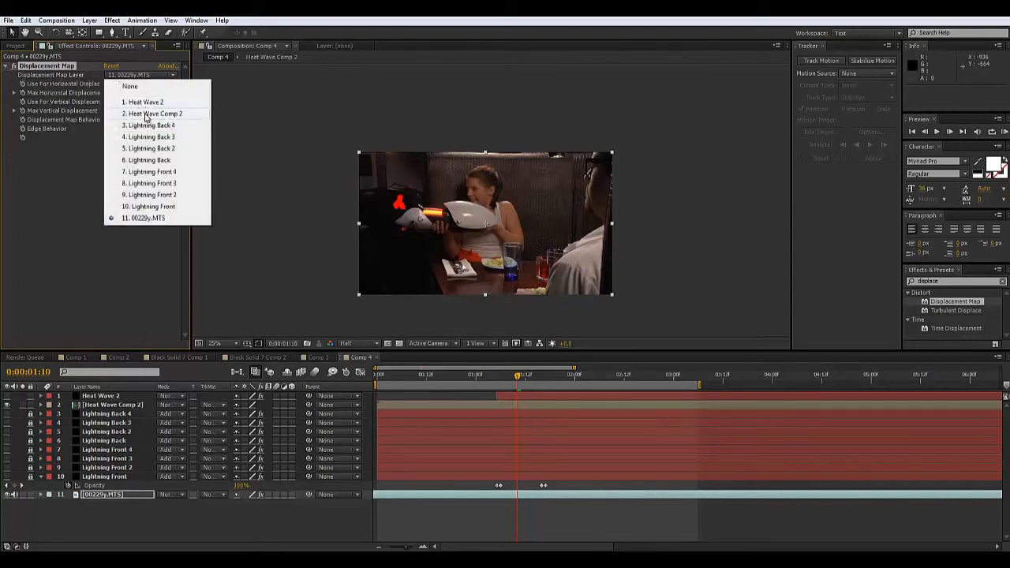
left_click(146, 115)
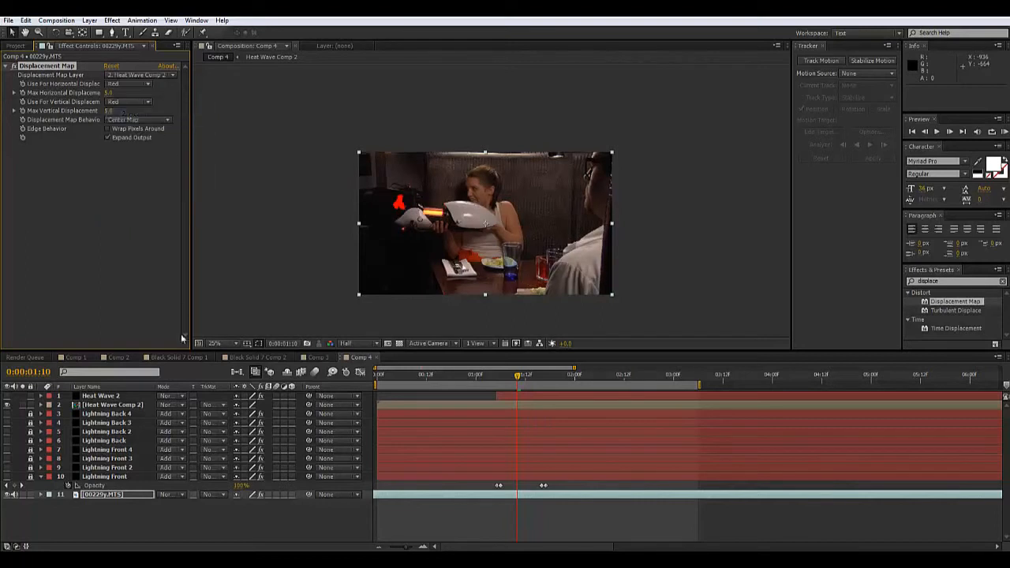
- Hide the Heat Wave Comp 2 layer and preview the distortion close up around the gun
left_click(8, 405)
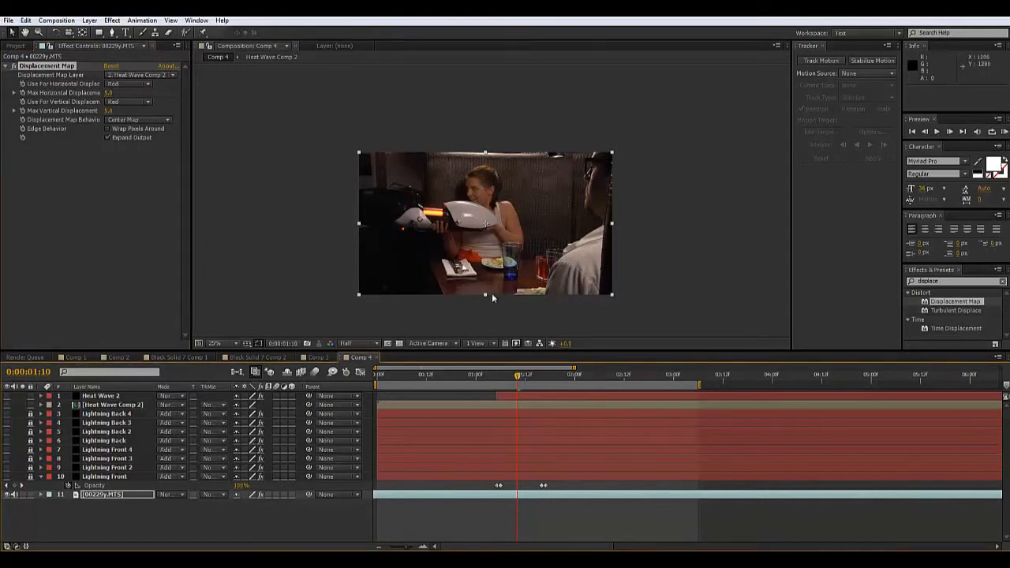
scroll(404, 217, "up", 2)
left_click_drag(393, 209, 441, 222)
key("space")
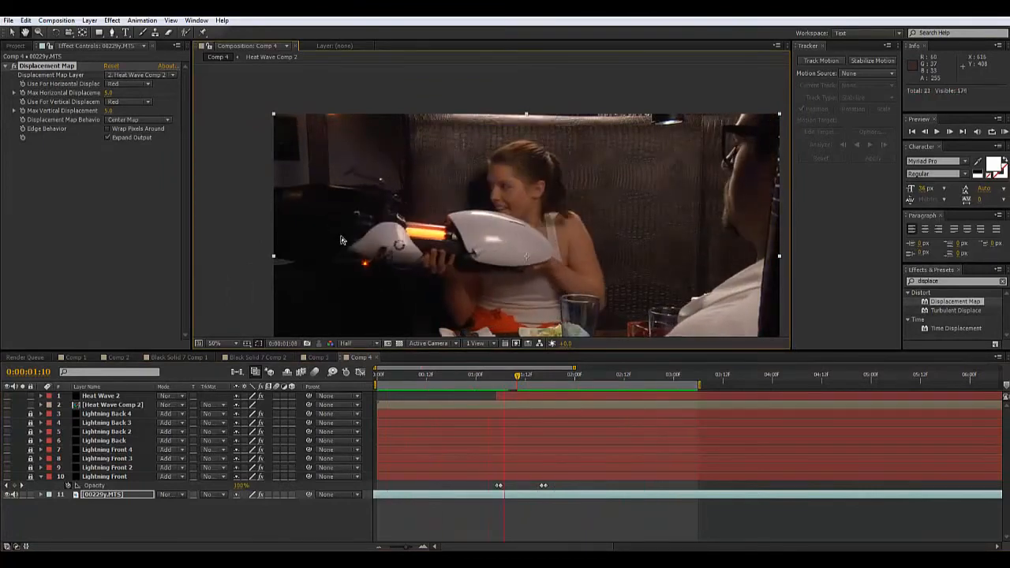
key("space")
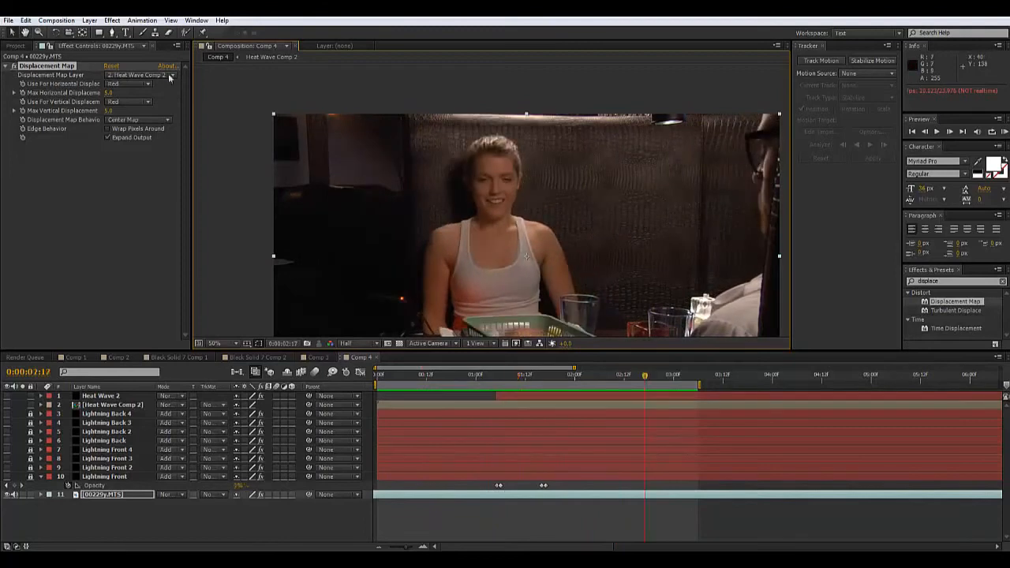
- Try a Max Horizontal Displacement of 23, undo it, and preview the footage with Max Vertical Displacement at 24
left_click_drag(619, 375, 598, 375)
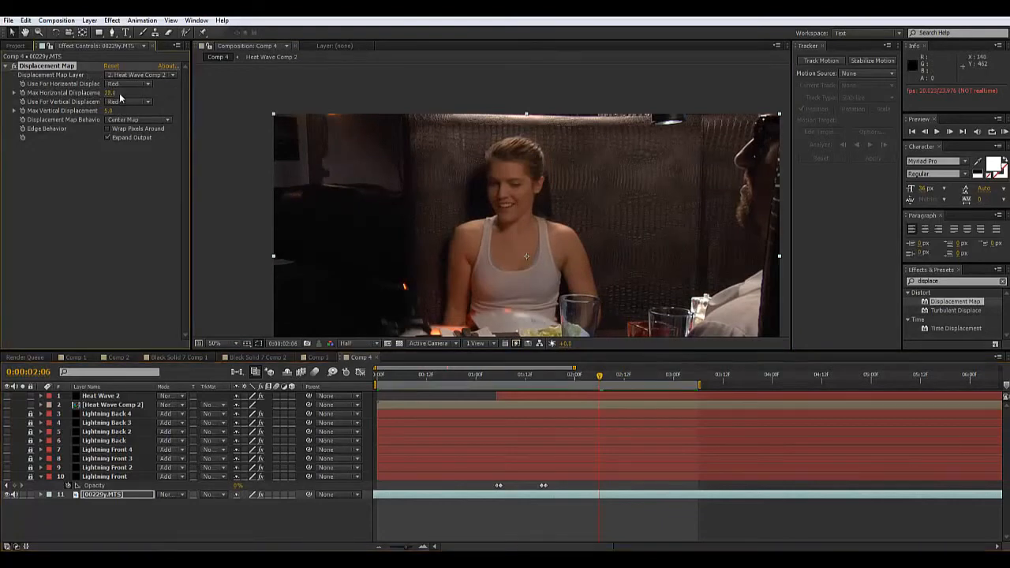
key("ctrl+z")
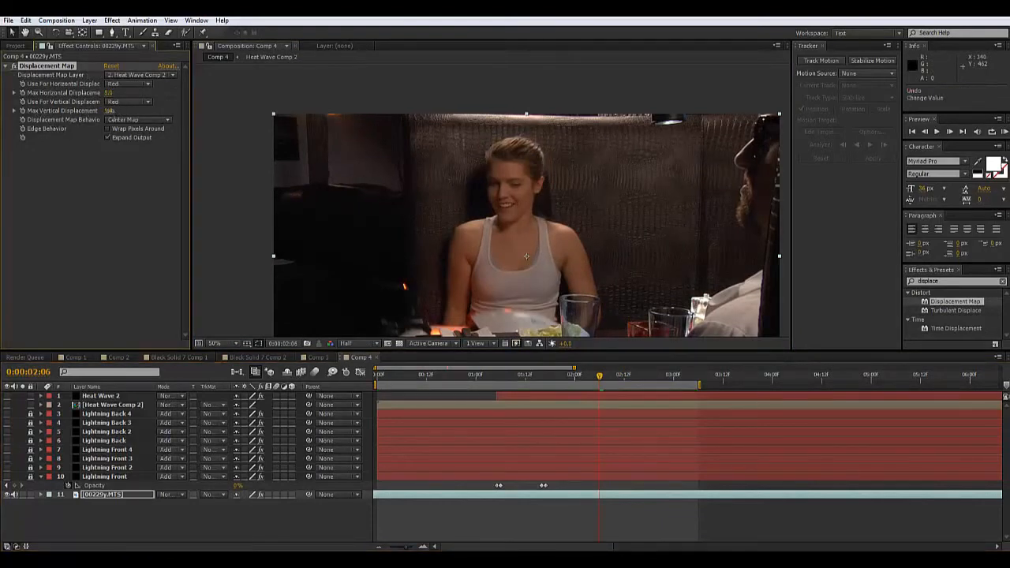
left_click_drag(111, 111, 115, 111)
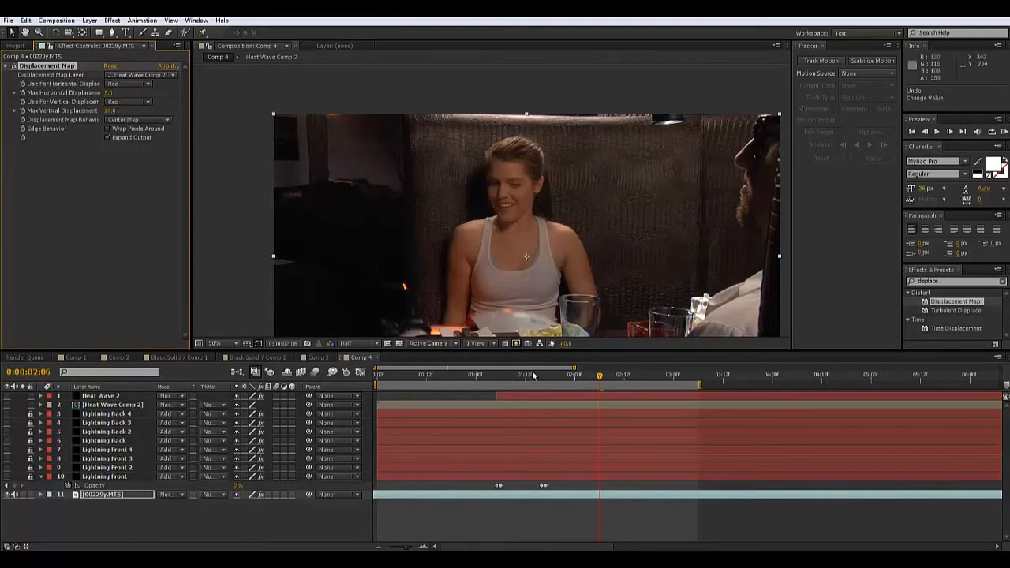
key("space")
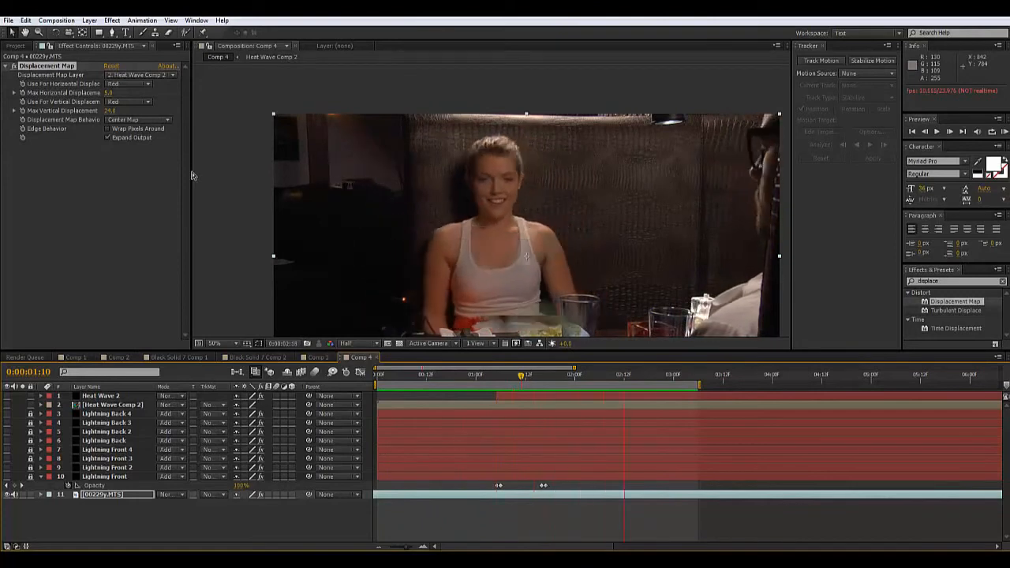
- Set the Max Vertical Displacement to 15 and the Max Horizontal Displacement to 2, previewing the distorted footage
left_click_drag(605, 376, 538, 386)
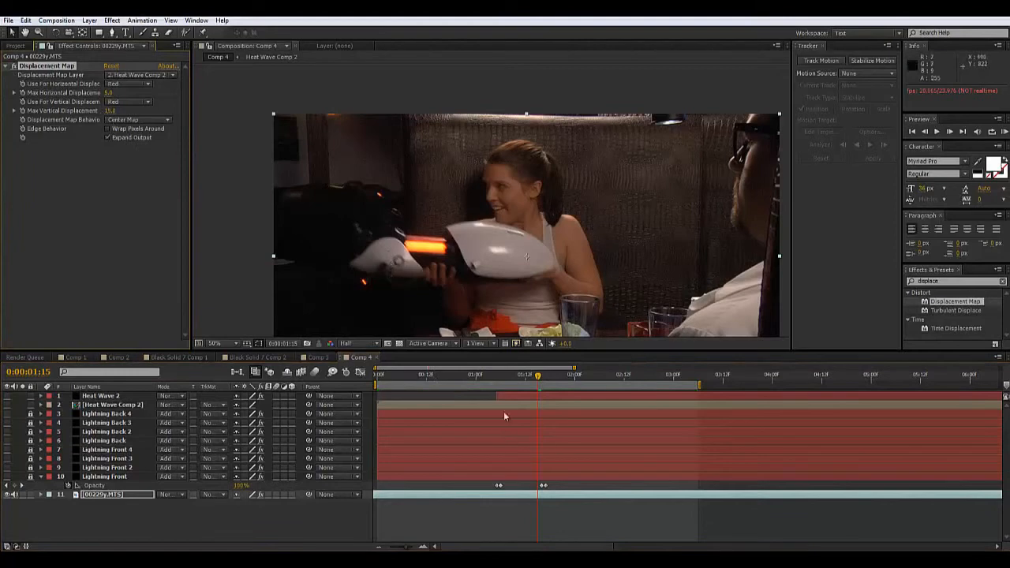
key("space")
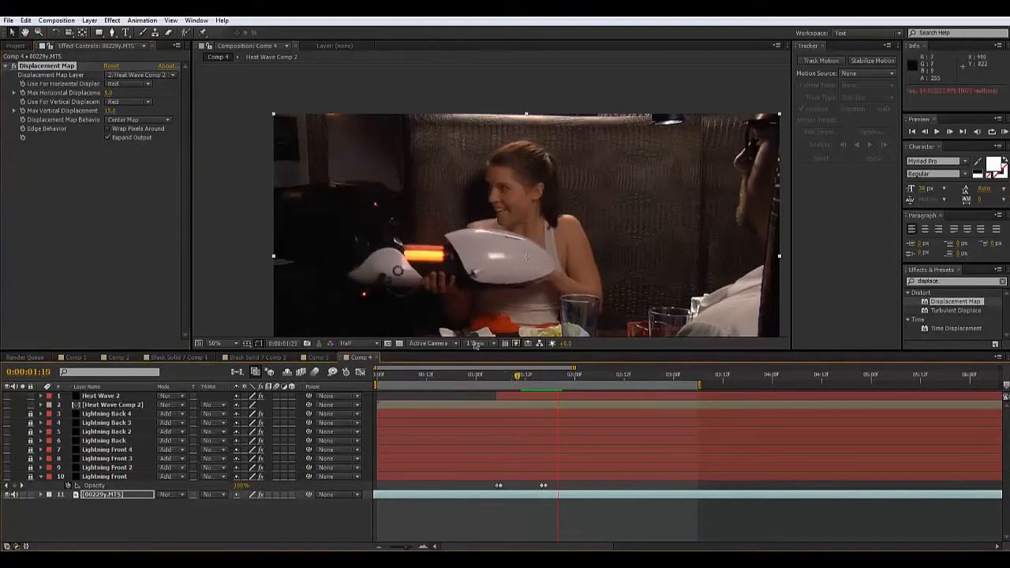
left_click(107, 92)
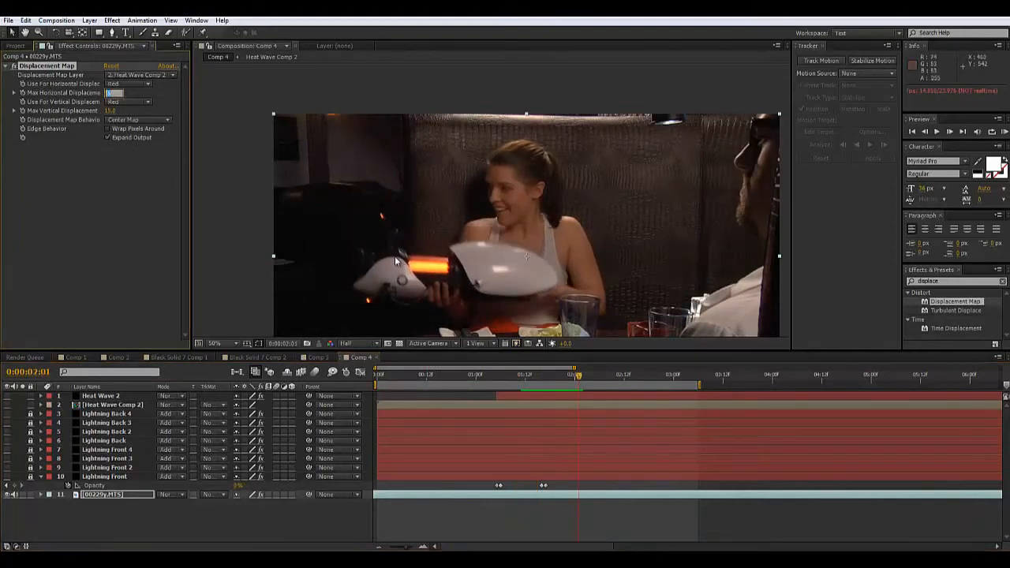
left_click(540, 378)
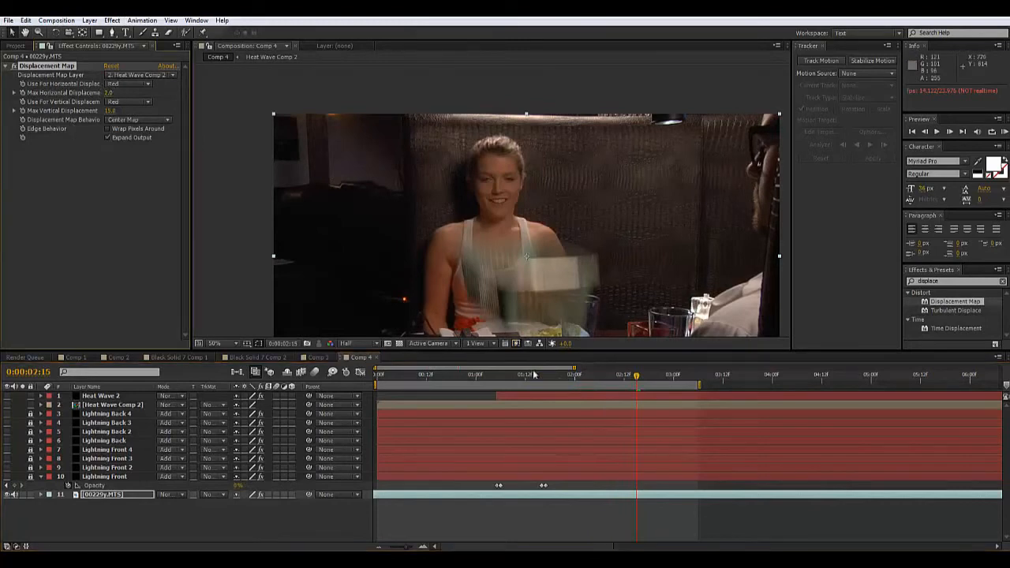
left_click(507, 378)
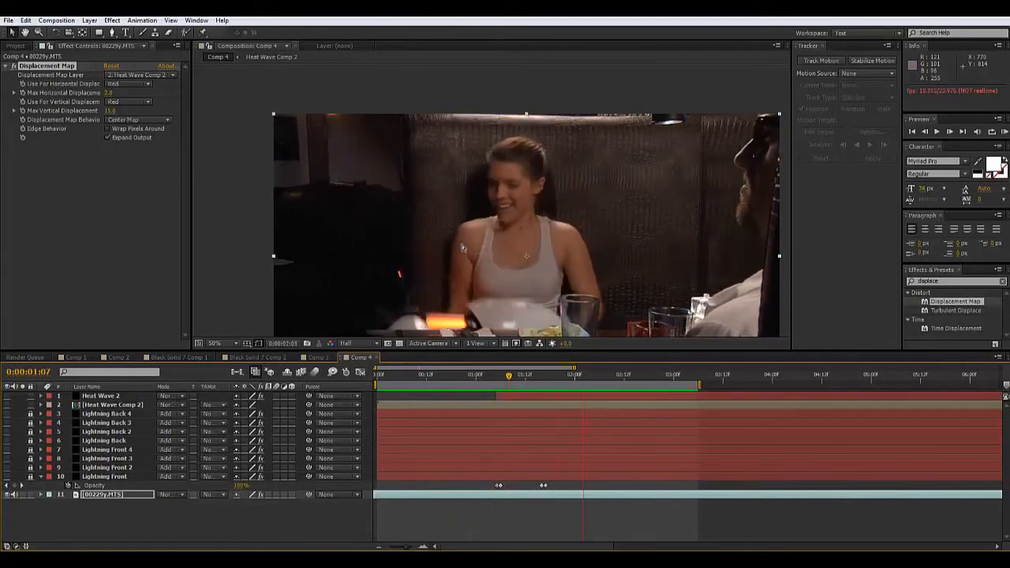
- Toggle the visibility of the Heat Wave Comp 2 and Heat Wave 2 layers to check them over the footage
left_click(7, 405)
left_click(8, 396)
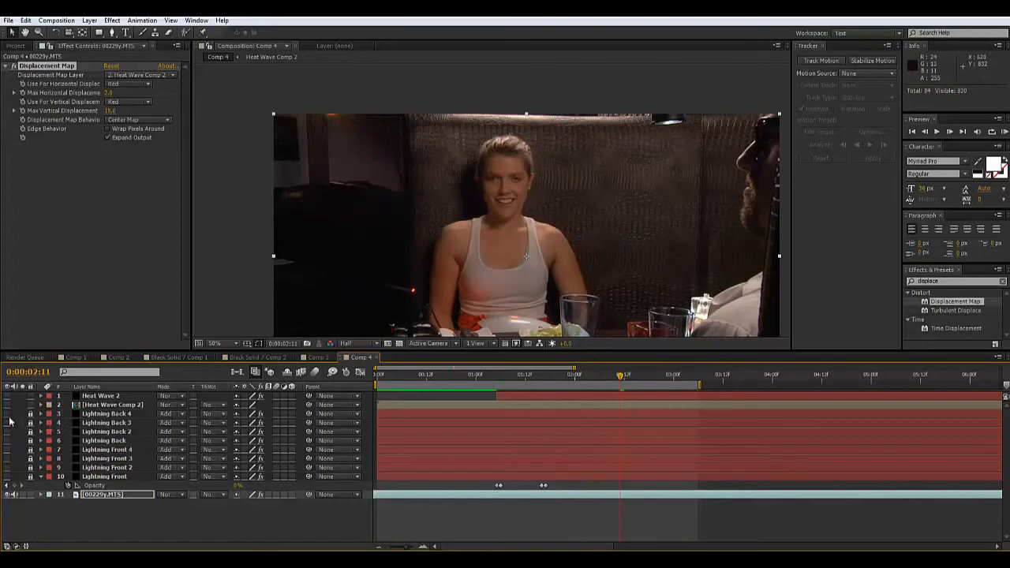
- Preview the distorted footage from 0:00:01:05 with all the lightning layers shown, and hide them again
left_click_drag(7, 414, 7, 476)
left_click(497, 381)
key("KP_0")
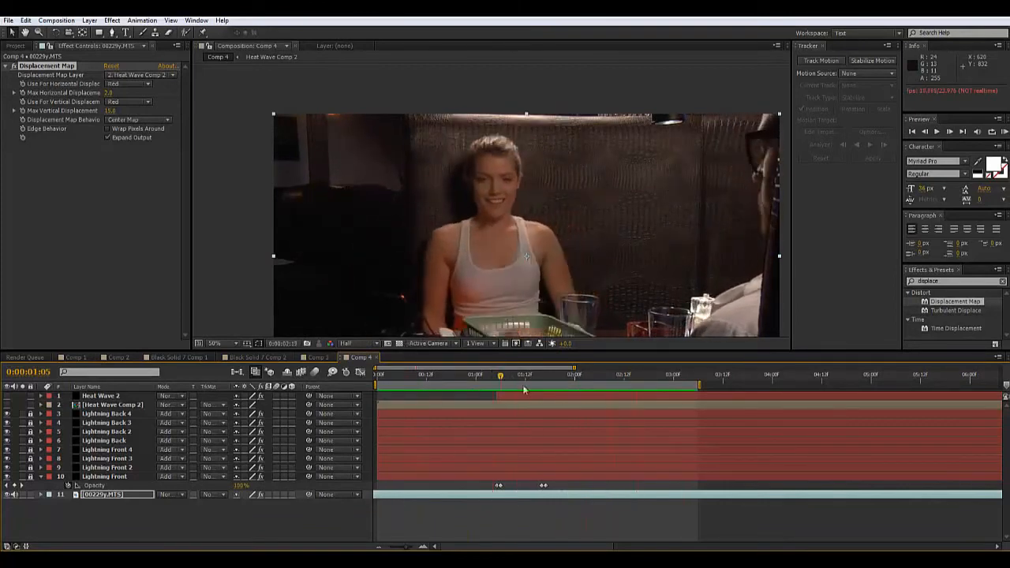
key("space")
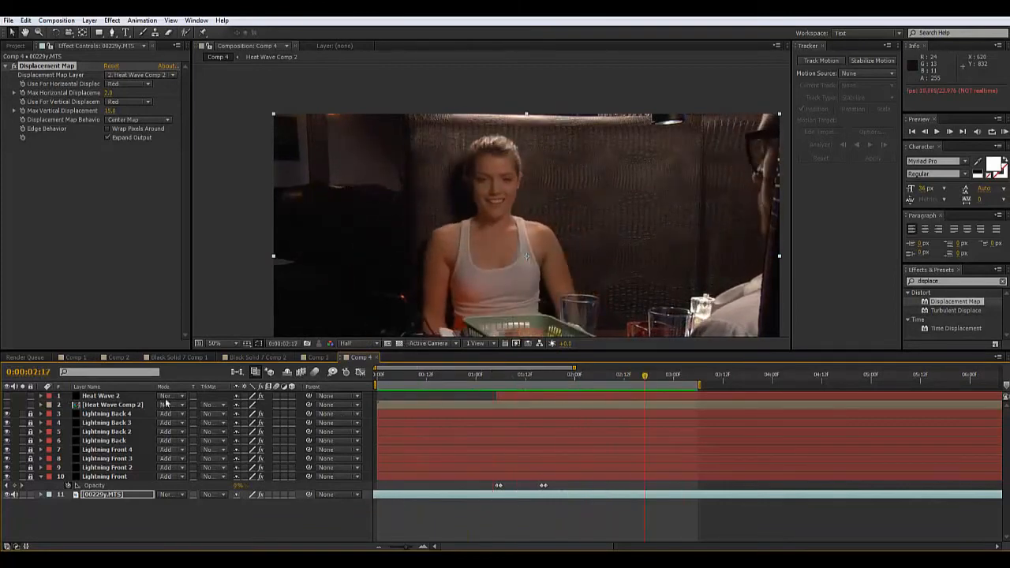
left_click_drag(7, 415, 7, 478)
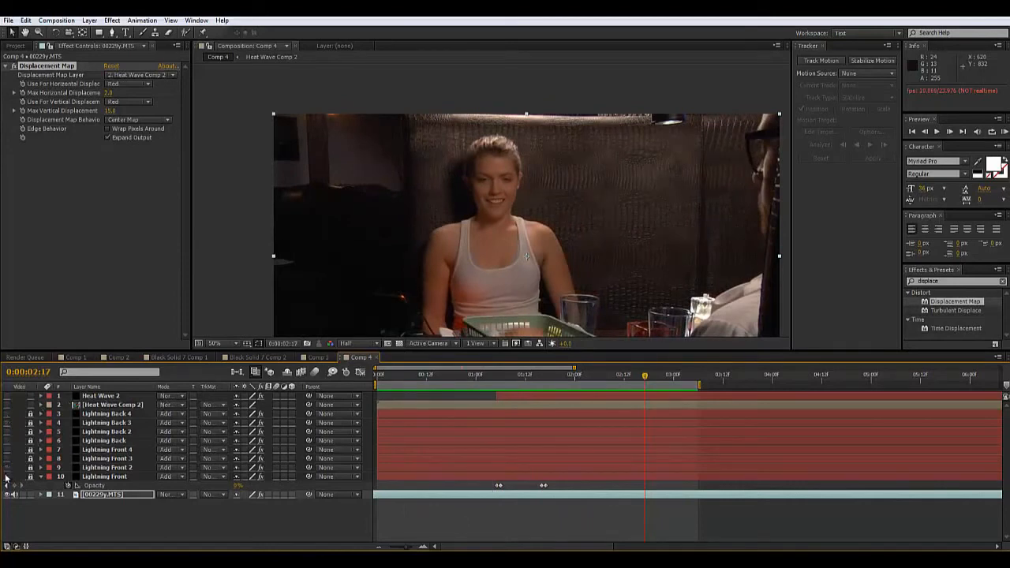
- Rename the Heat Wave 2 layer to Smoke, make it visible and go to frame 0:00:02:02
left_click(101, 396)
right_click(114, 399)
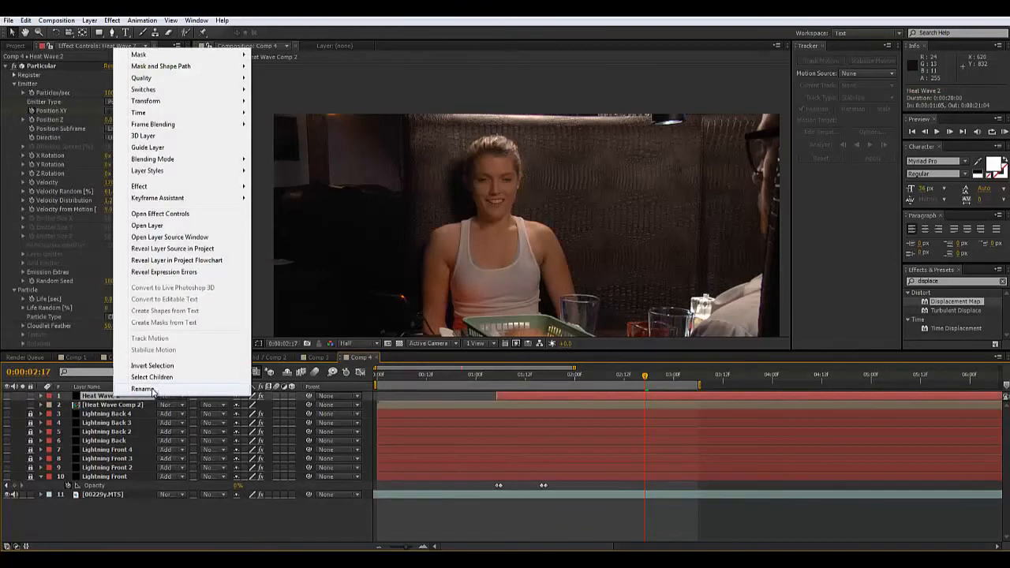
left_click(155, 389)
type("Smoke")
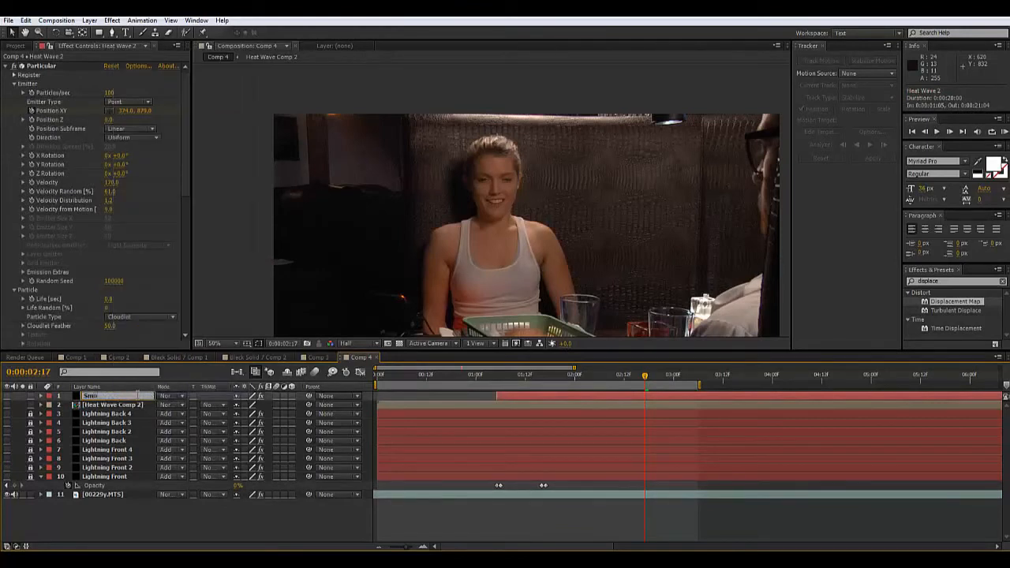
left_click(8, 395)
left_click_drag(521, 381, 584, 387)
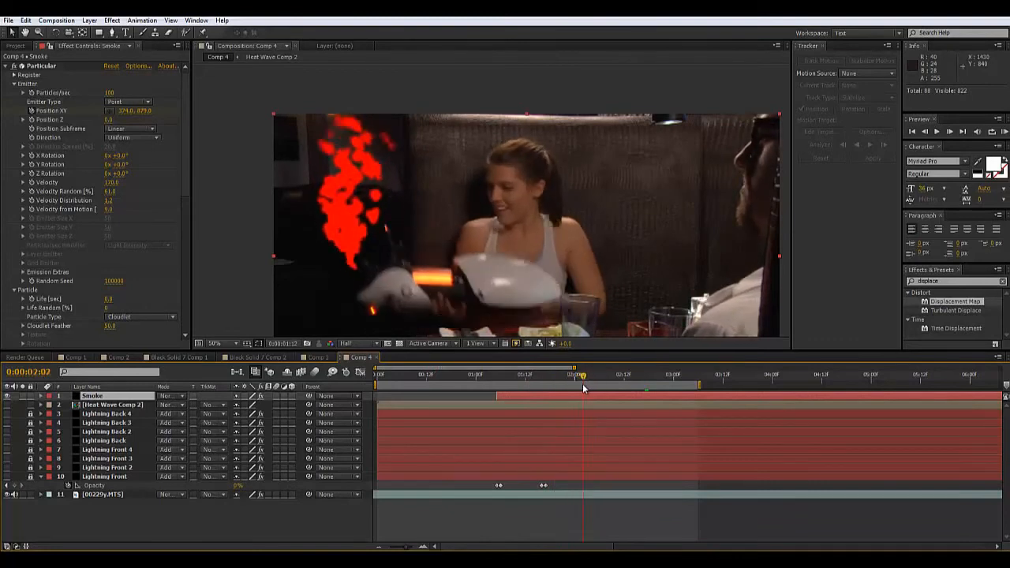
- Set the Smoke layer's particle Set Color option to Over Life
left_click_drag(184, 108, 183, 172)
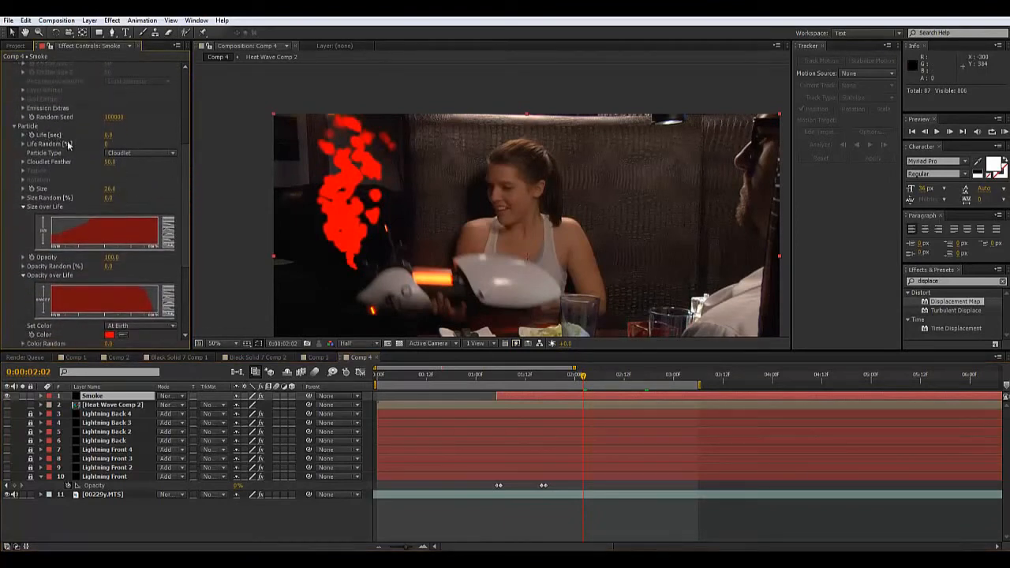
left_click(31, 208)
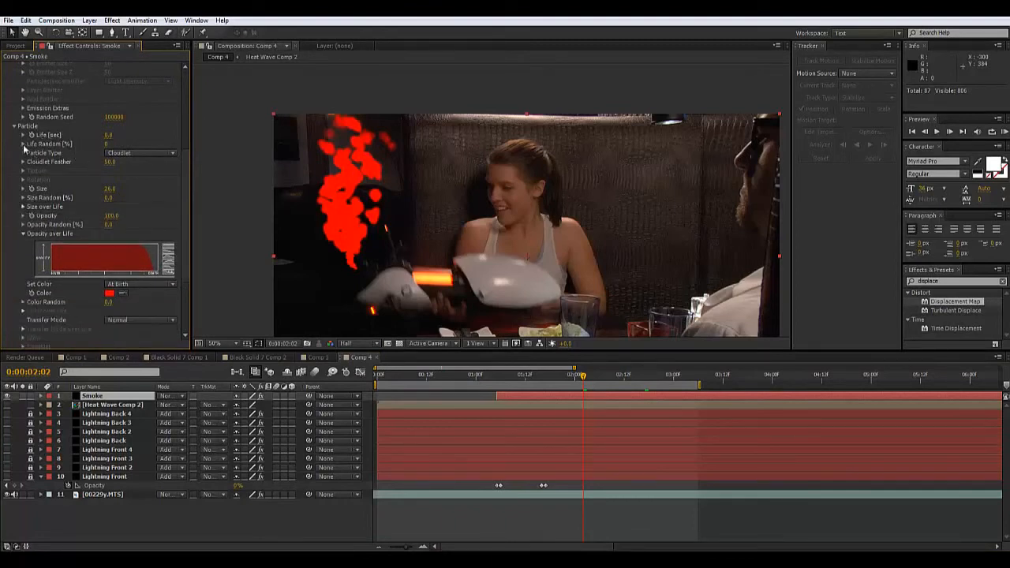
left_click(23, 234)
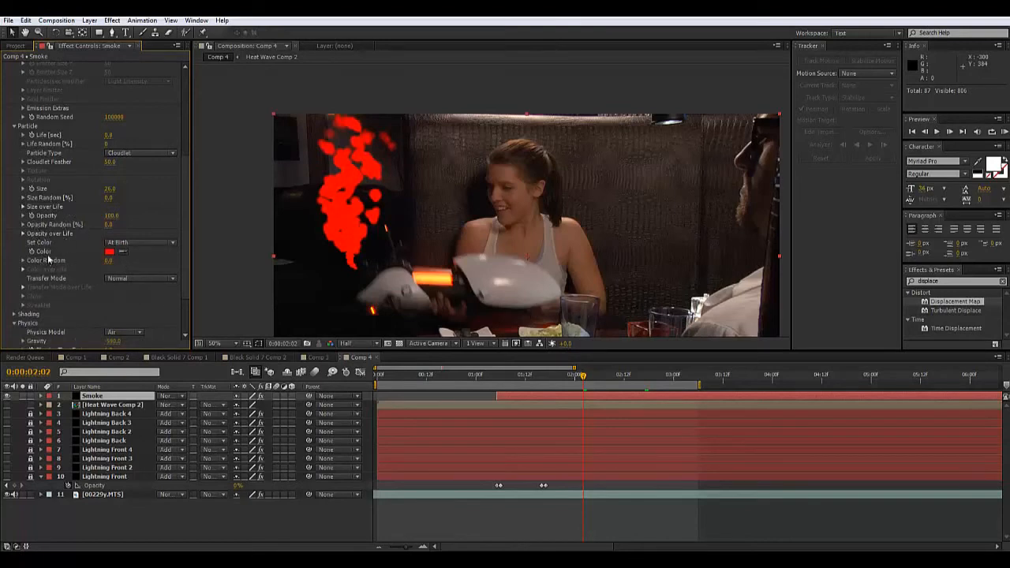
left_click(138, 244)
left_click(140, 263)
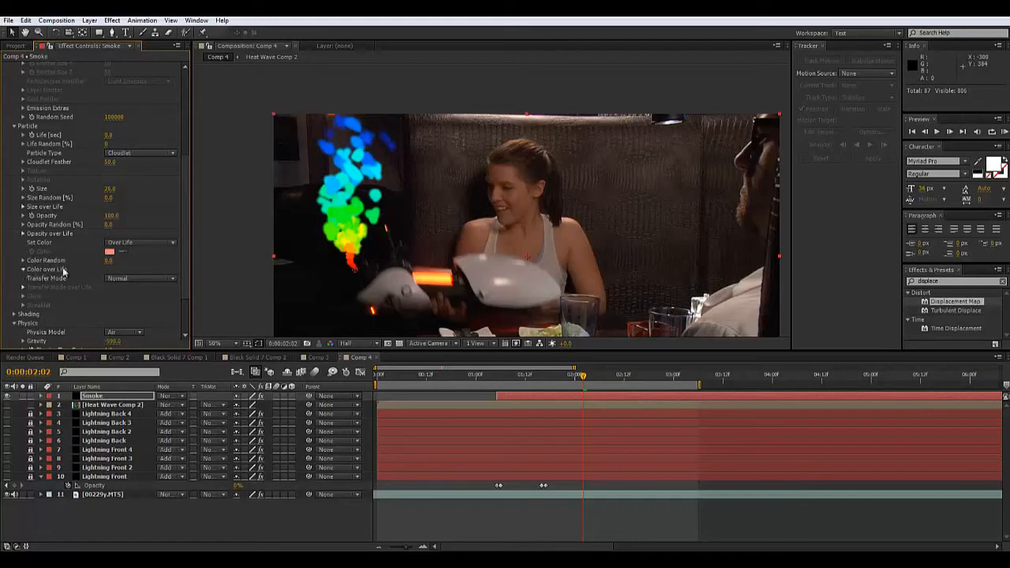
- Remove the middle colour stops from the Color over Life gradient, keeping only the red and blue end stops
left_click(23, 269)
left_click_drag(80, 330, 82, 334)
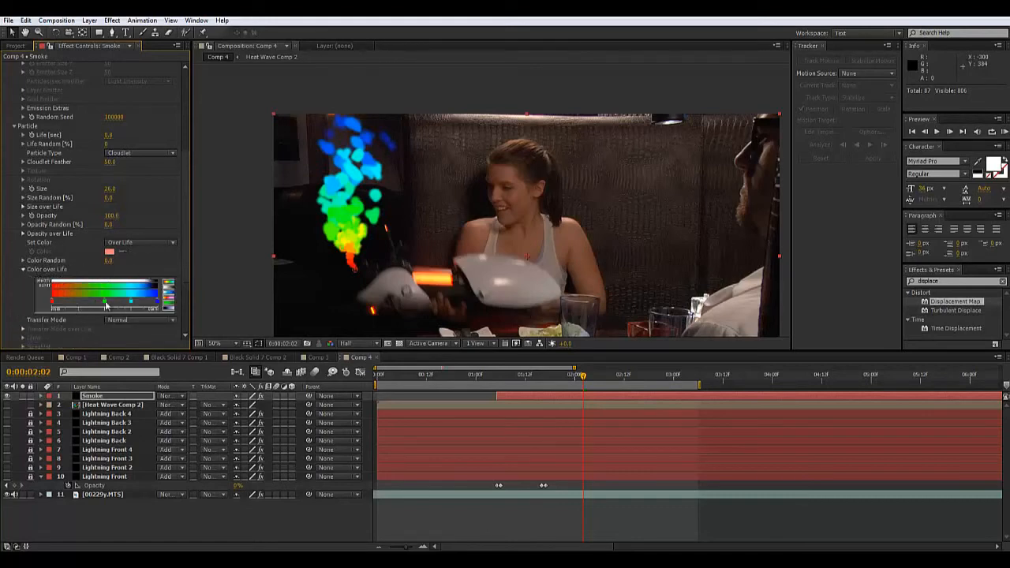
left_click_drag(104, 302, 133, 340)
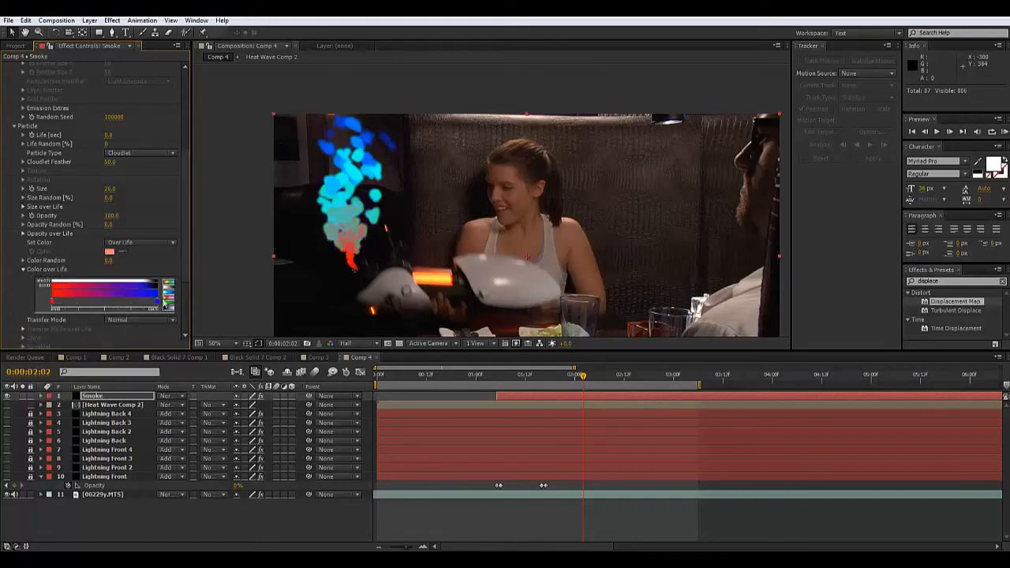
- Recolour the Color over Life gradient's red start stop to dark grey 363636 and its blue end stop to black
double_click(54, 306)
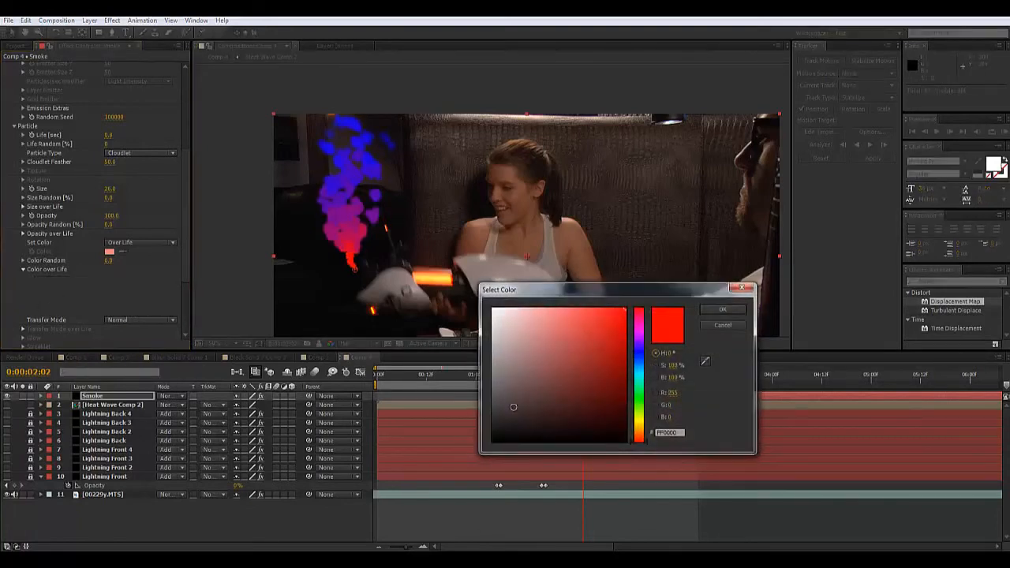
left_click_drag(513, 407, 469, 412)
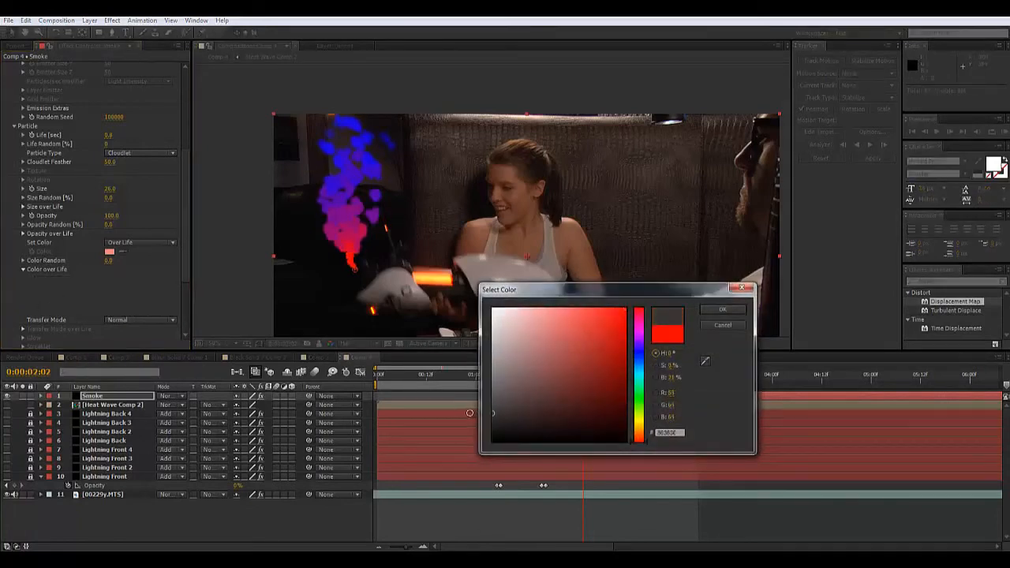
left_click(721, 310)
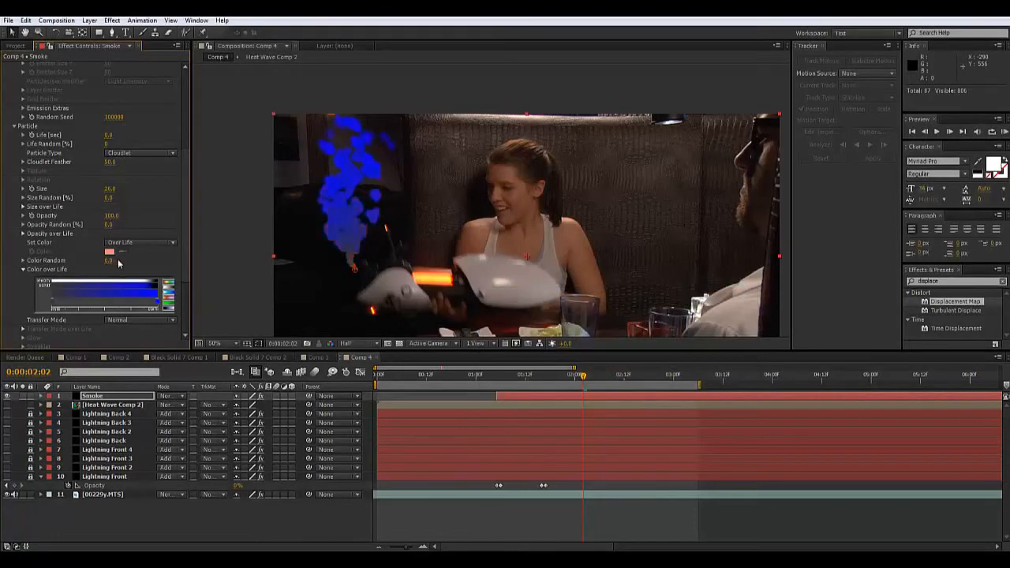
double_click(156, 304)
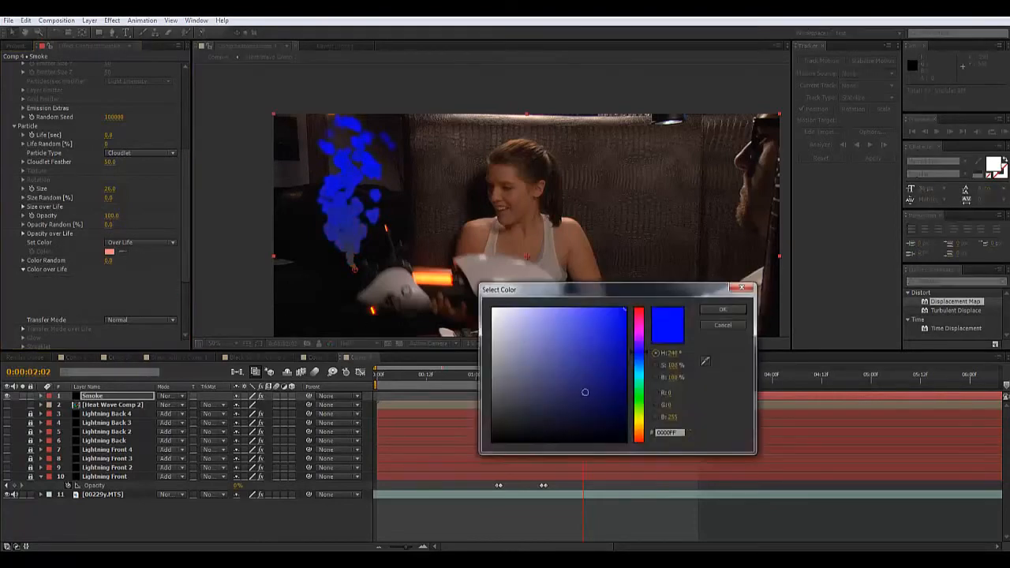
left_click_drag(541, 396, 460, 460)
left_click(712, 312)
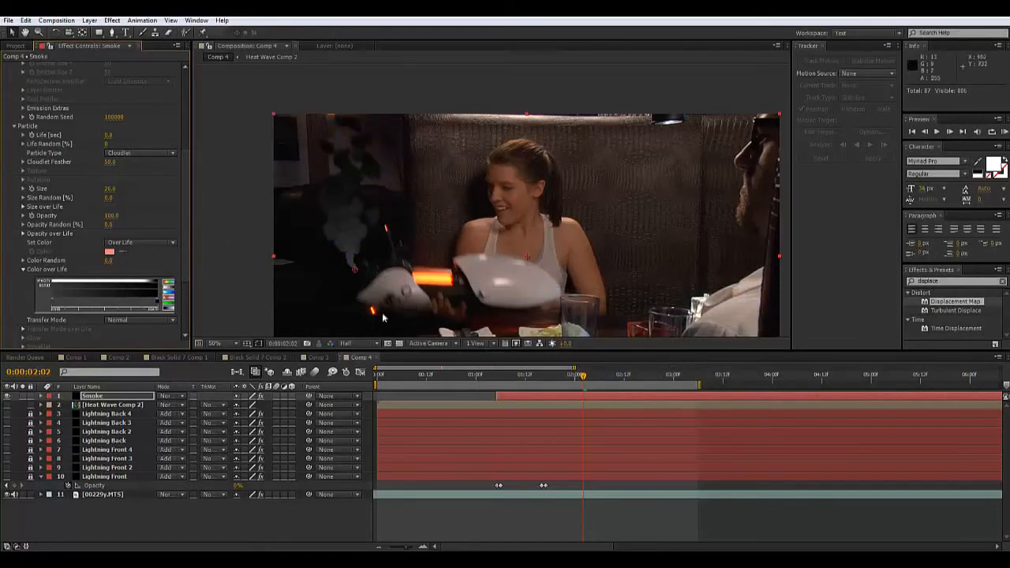
- Darken the Color over Life gradient's start stop to 232323
double_click(52, 305)
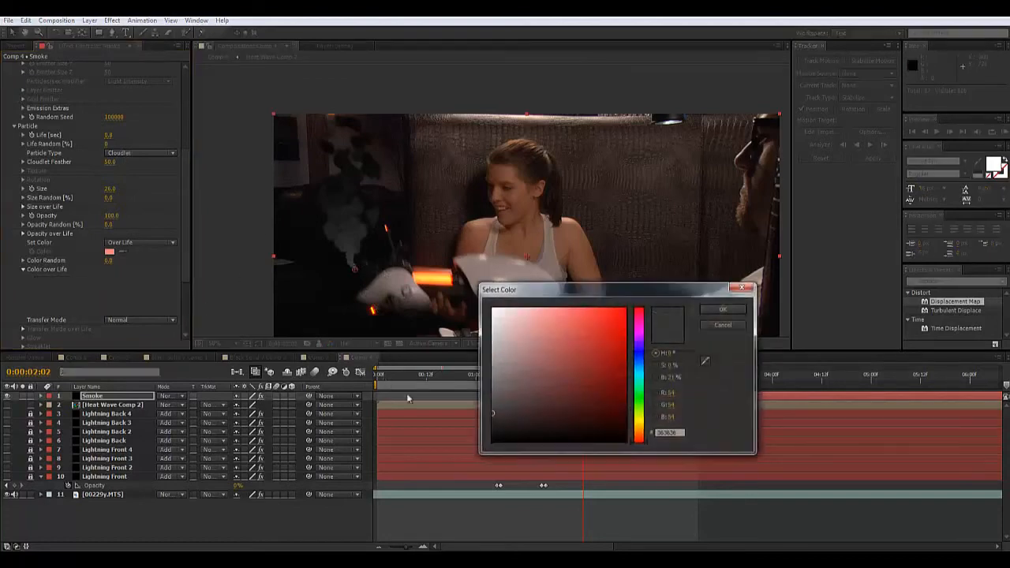
left_click_drag(496, 412, 486, 426)
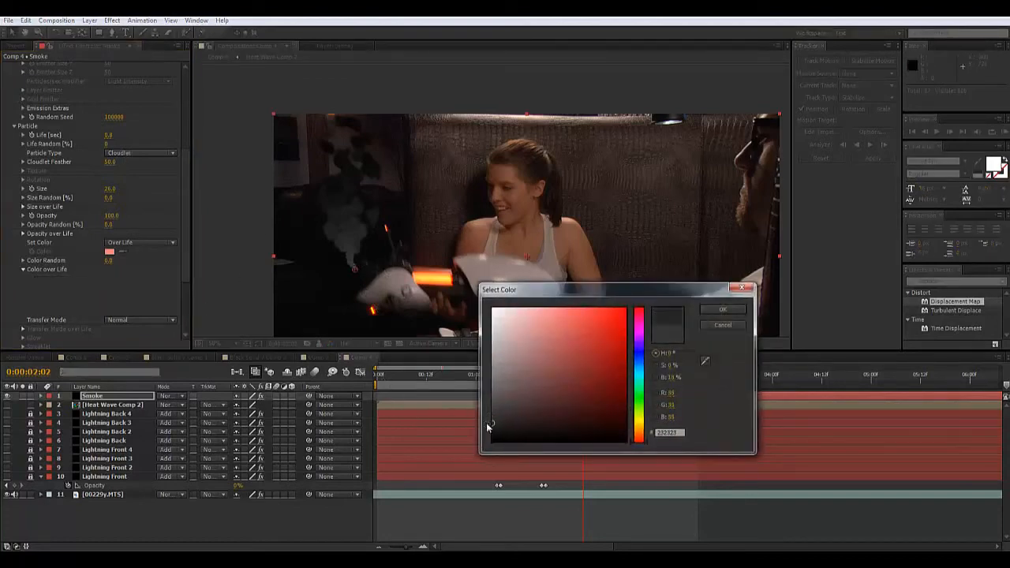
left_click(721, 308)
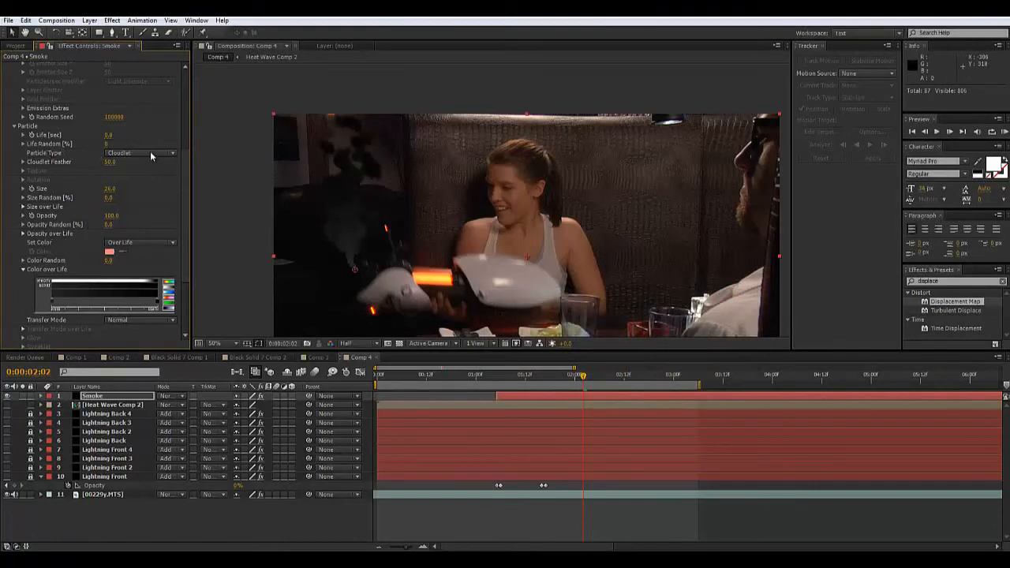
- Soften the smoke particles with Cloudlet Feather 100, Size 60 and Opacity 2
left_click_drag(108, 162, 147, 161)
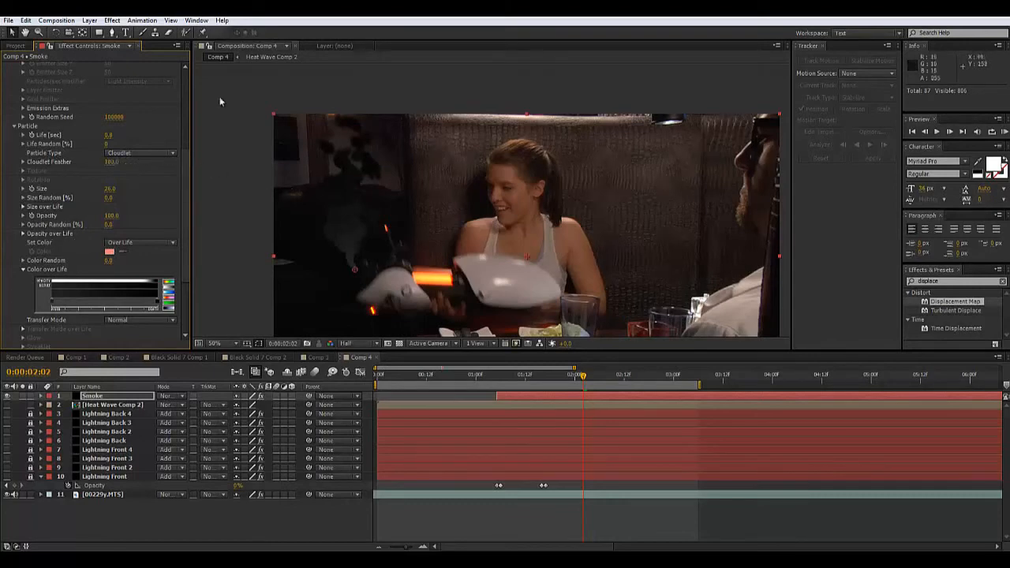
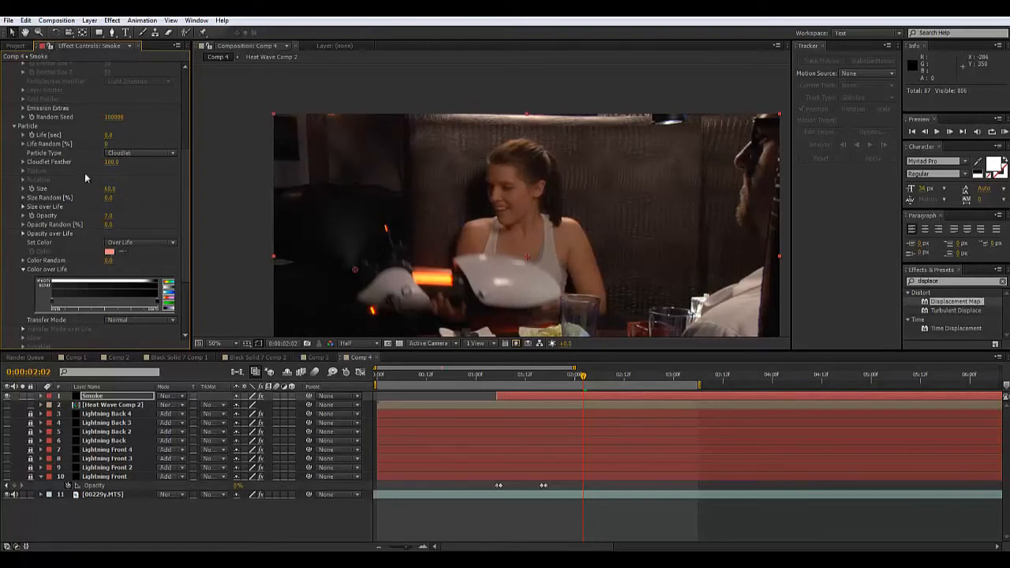
left_click_drag(109, 216, 106, 216)
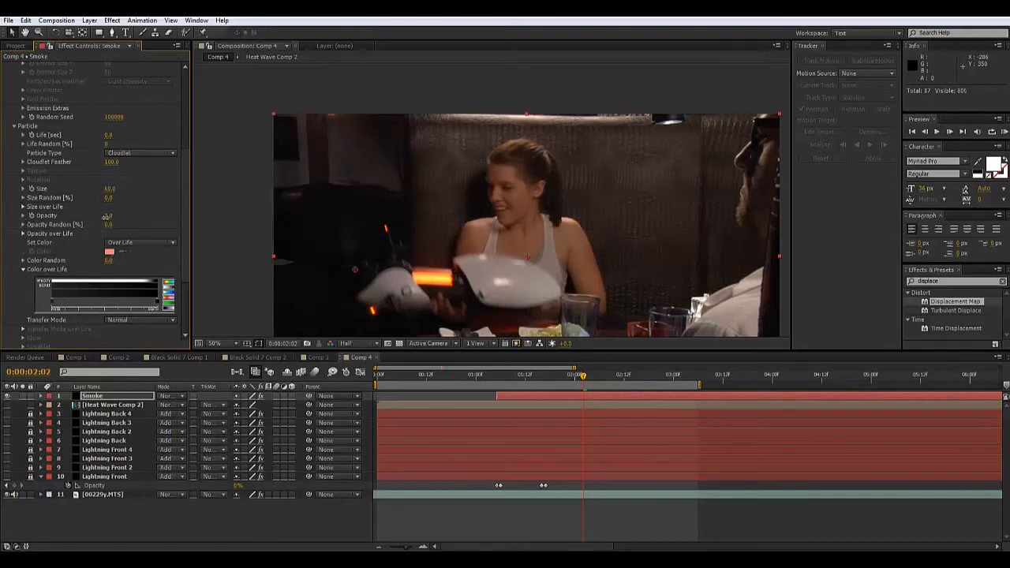
left_click(375, 101)
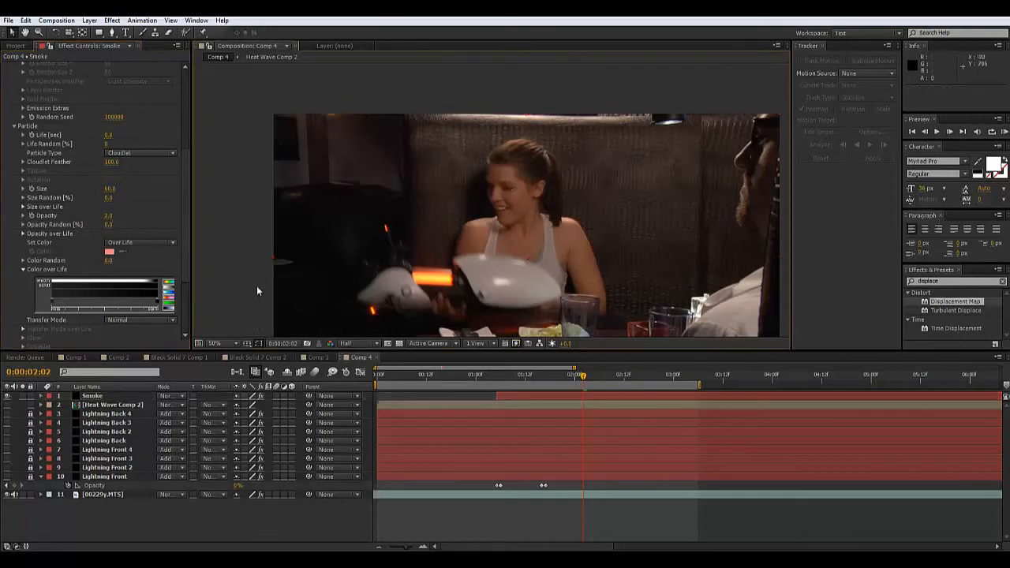
- Preview the faint smoke over the footage from around 0:00:01:05
left_click(496, 377)
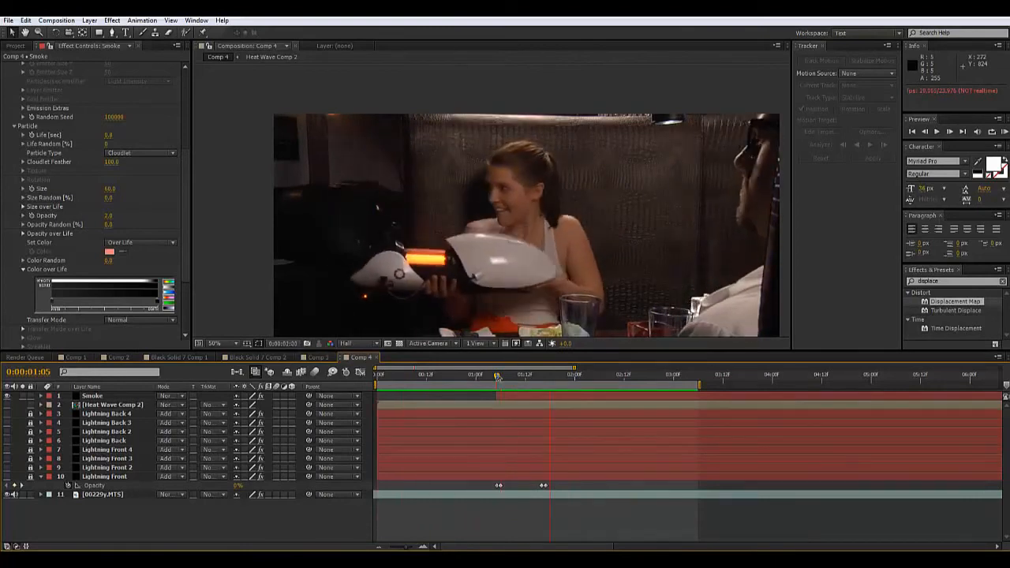
mouse_move(497, 377)
left_mouse_down()
mouse_move(506, 392)
mouse_move(497, 394)
left_mouse_up()
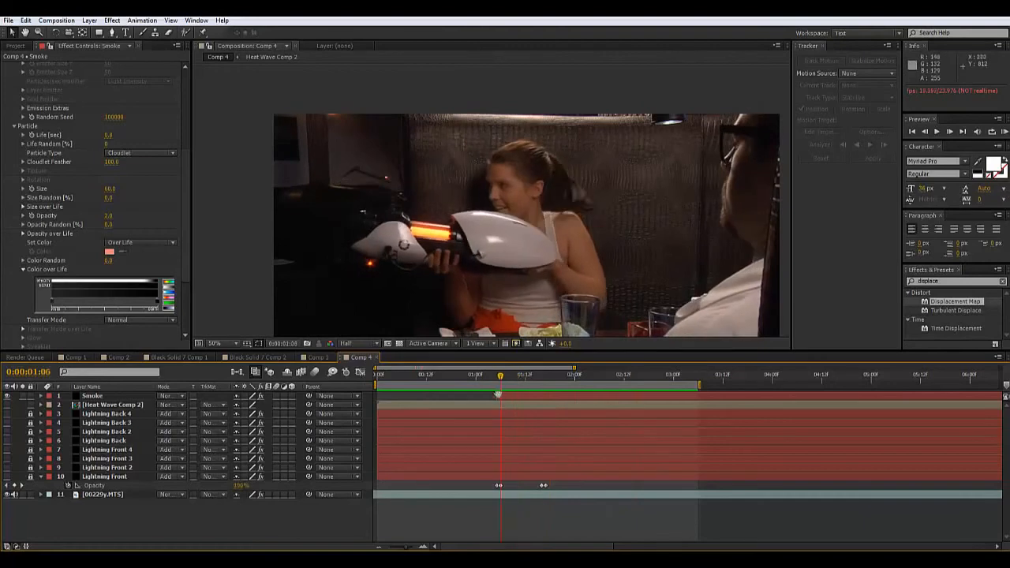
key("space")
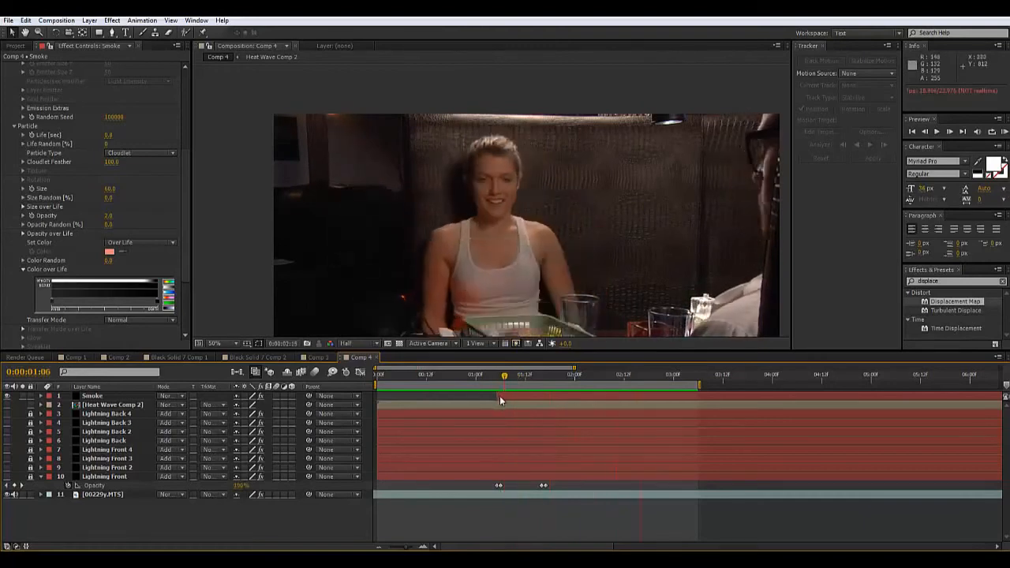
key("space")
- Show all the lightning layers again and preview them together with the smoke
left_click_drag(6, 416, 6, 471)
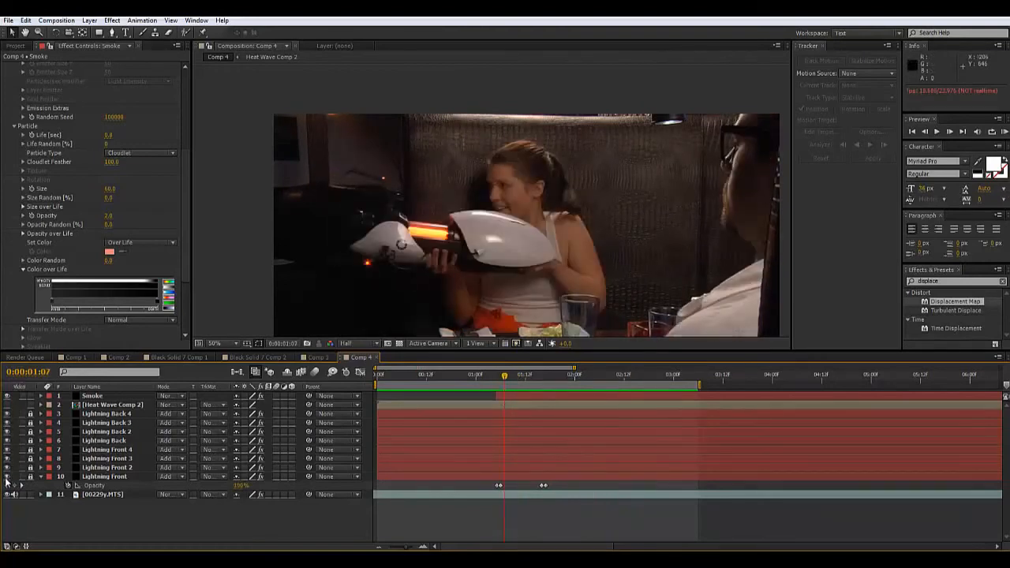
left_click(486, 378)
key("space")
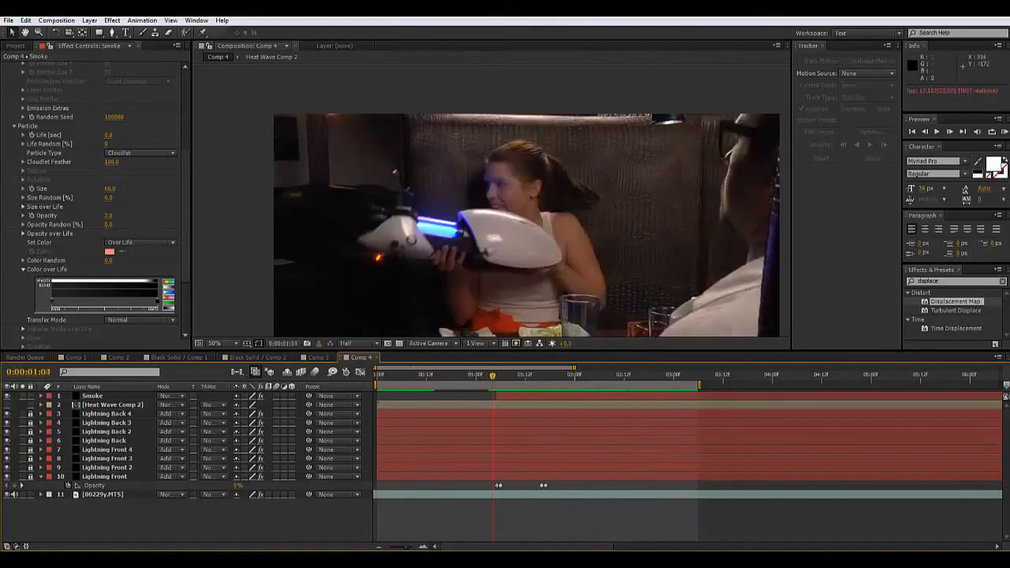
- Create a 1920 px wide black solid above the other layers and apply the Optical Flares effect to it
left_click(91, 20)
mouse_move(110, 33)
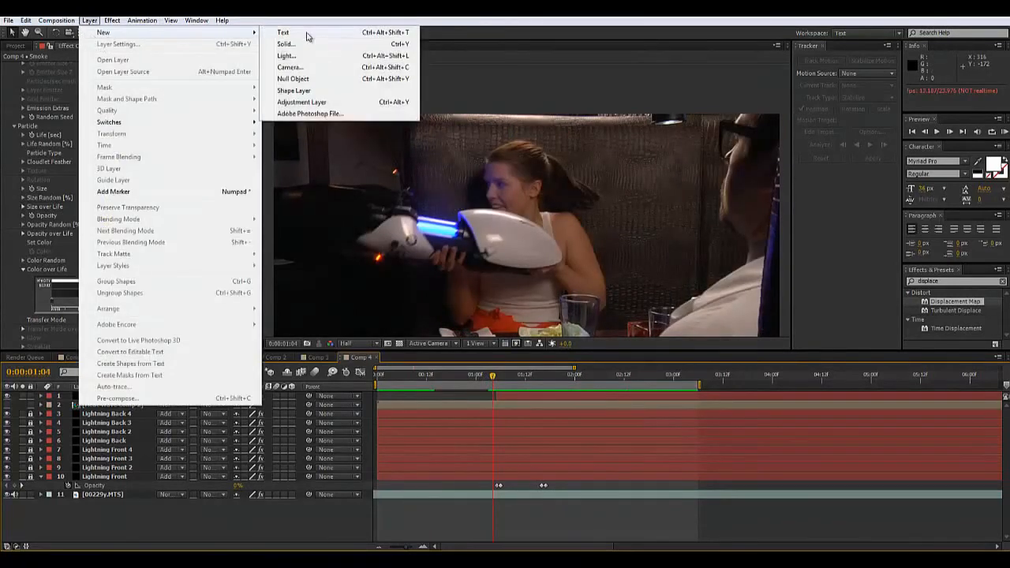
left_click(303, 48)
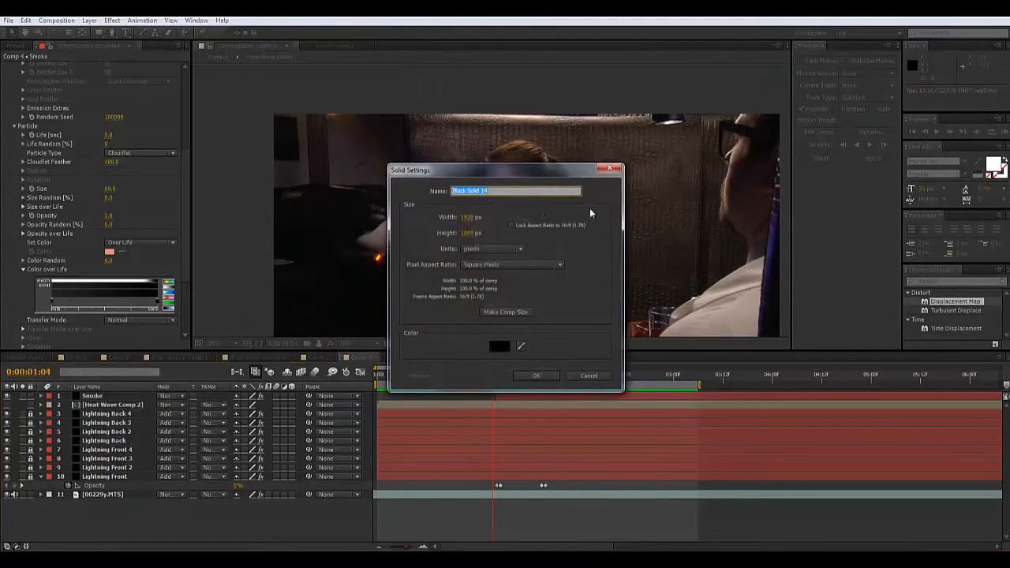
left_click(534, 376)
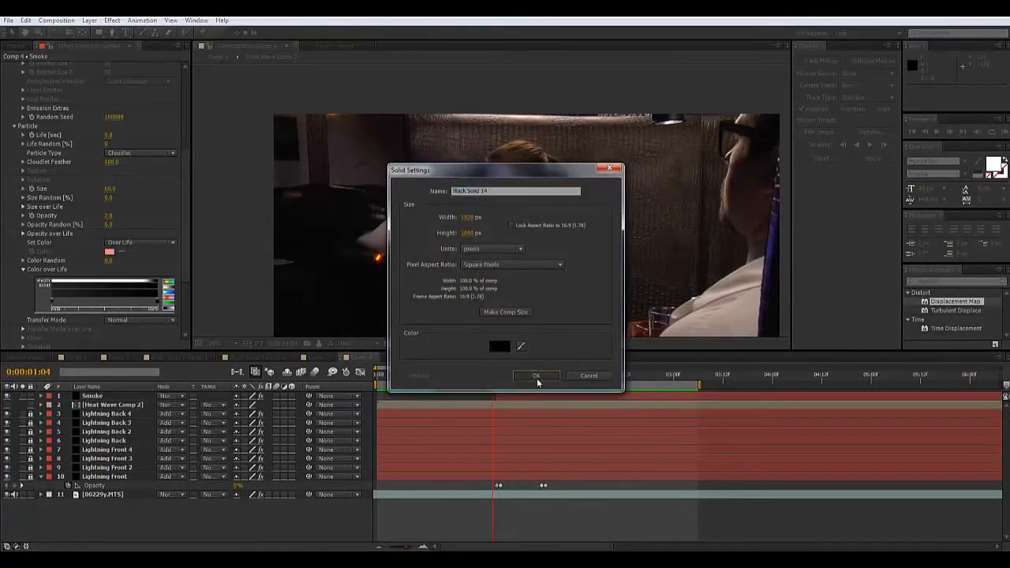
left_click_drag(957, 283, 705, 277)
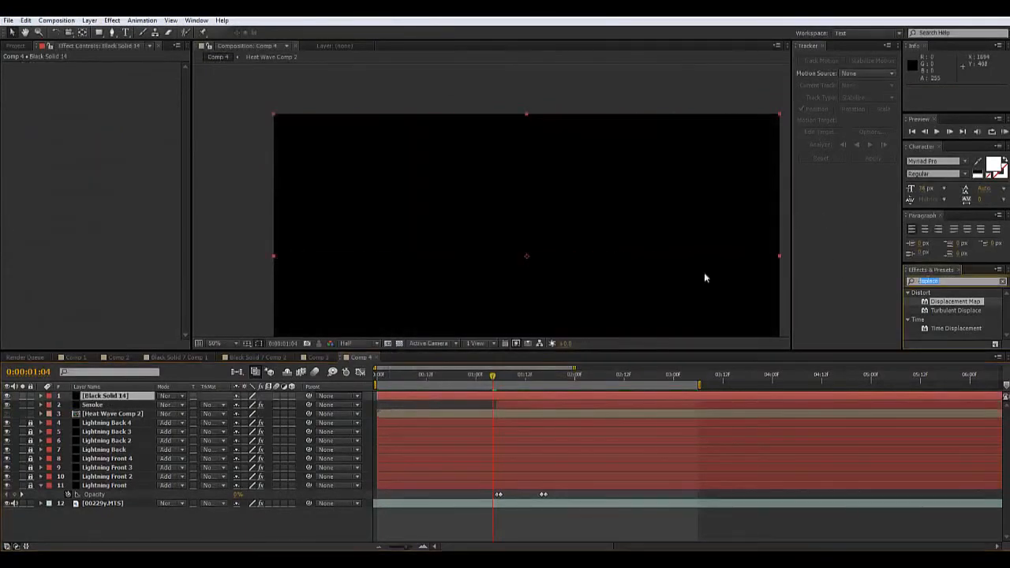
type("optical")
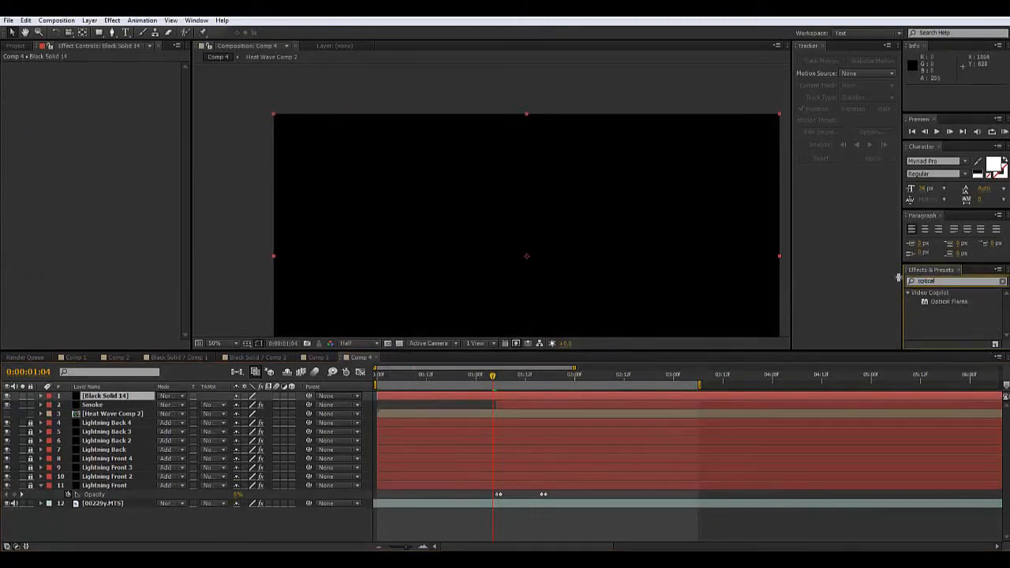
left_click_drag(925, 304, 491, 395)
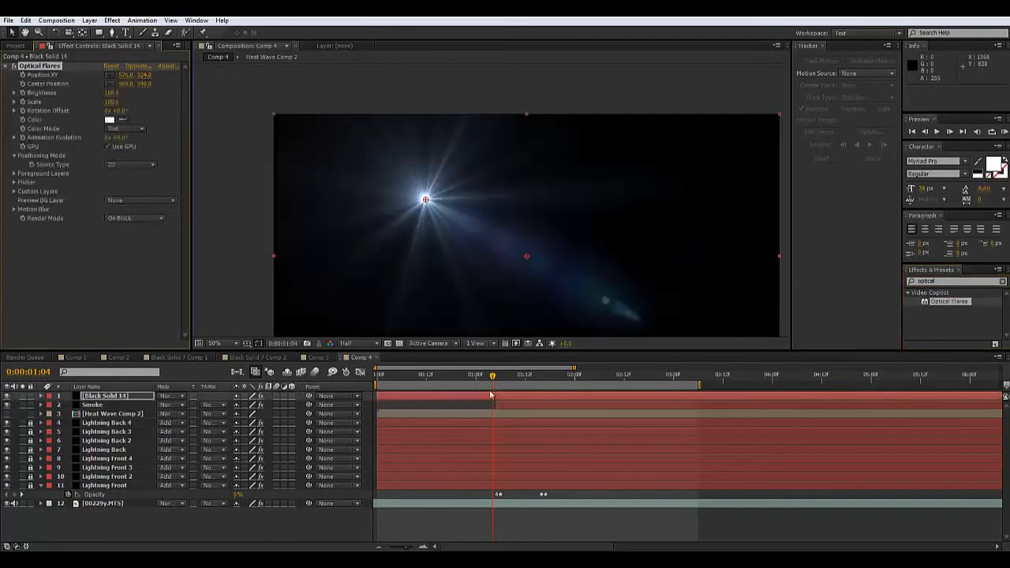
- Try out flare presets from the Pro Presets 2 folder in the Optical Flares options and load Thick Streak
left_click(137, 67)
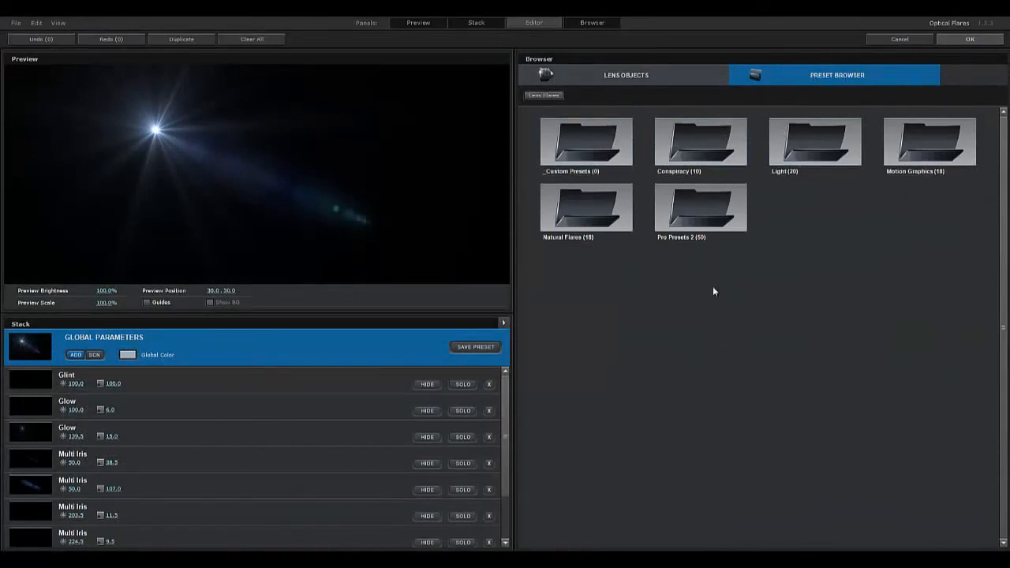
double_click(698, 209)
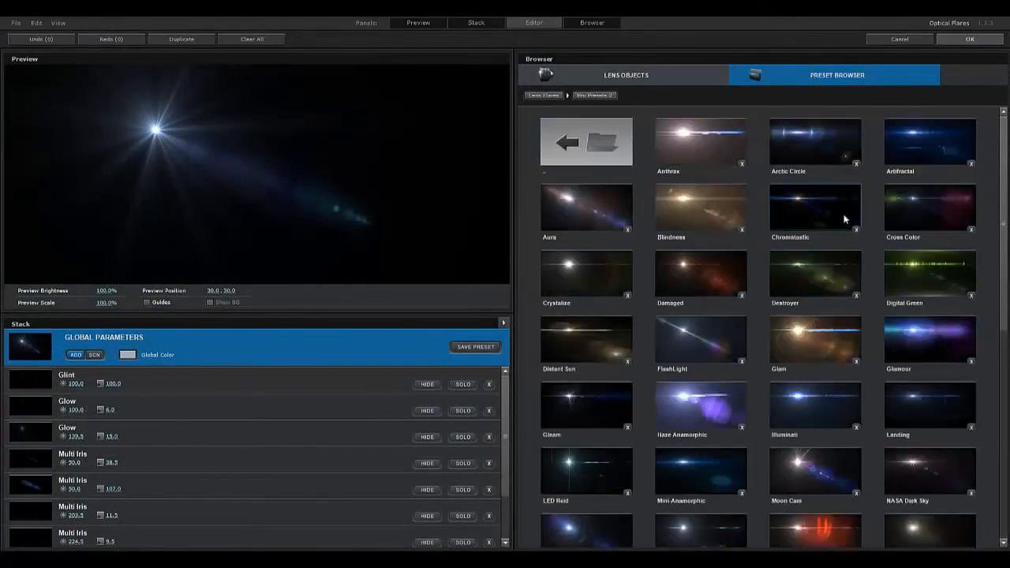
left_click(742, 221)
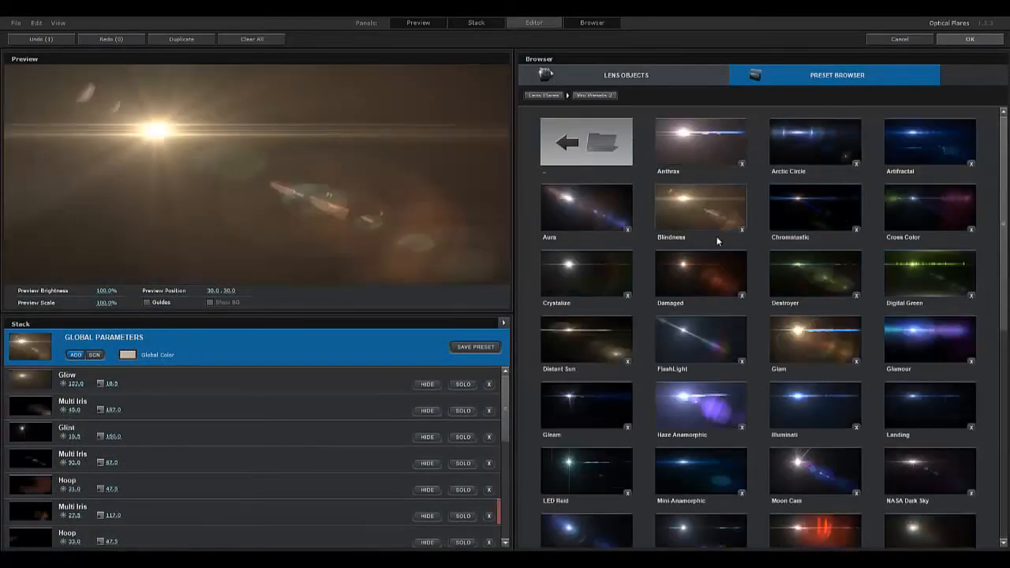
left_click(600, 336)
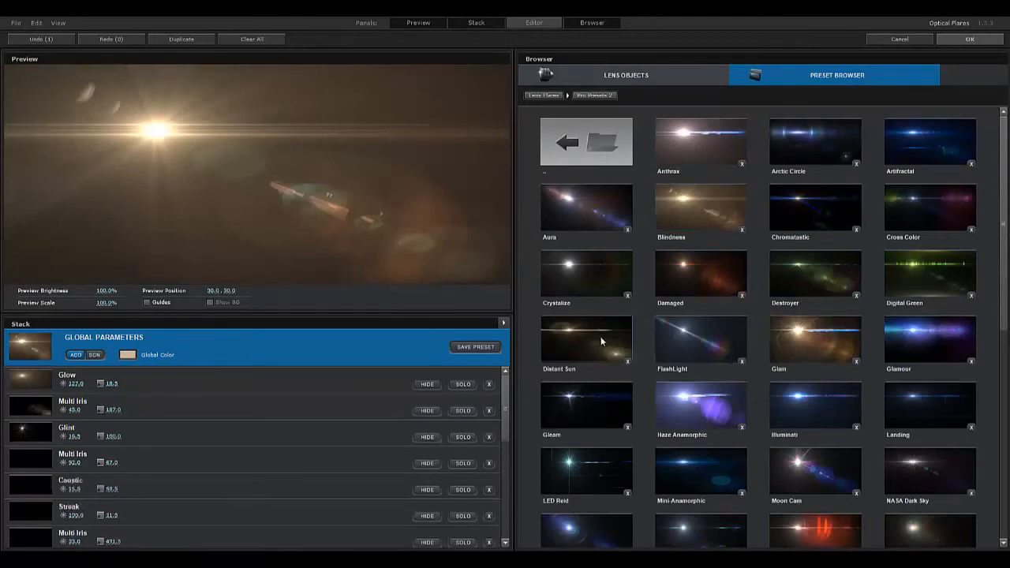
scroll(781, 371, "down", 5)
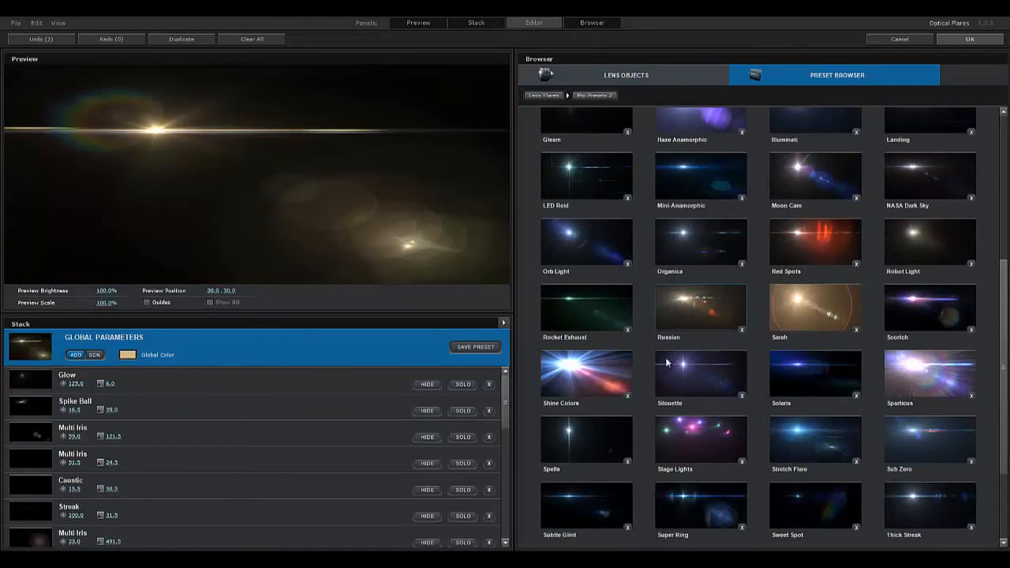
scroll(663, 365, "down", 1)
scroll(659, 441, "down", 1)
left_click(596, 378)
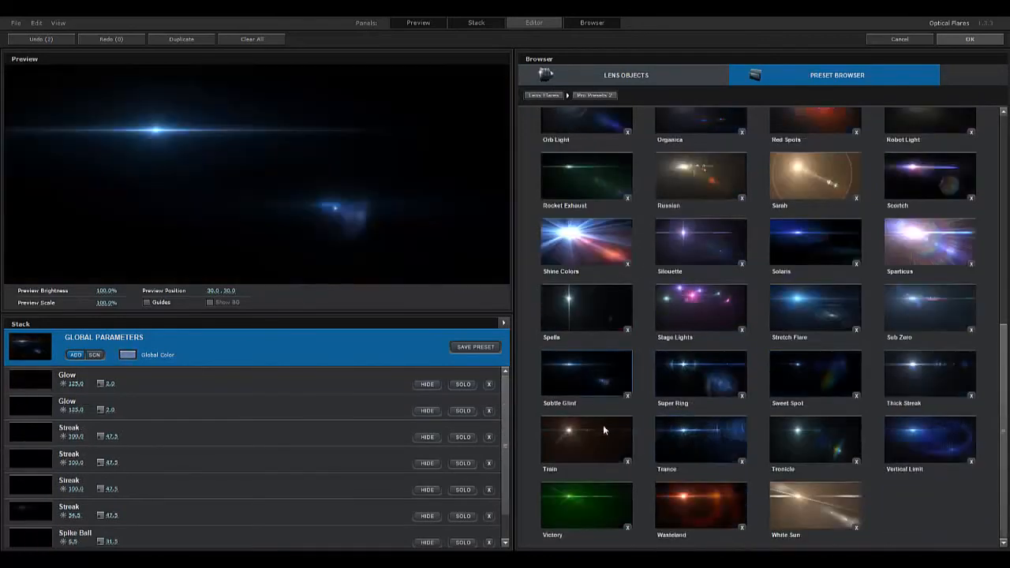
left_click_drag(160, 134, 134, 183)
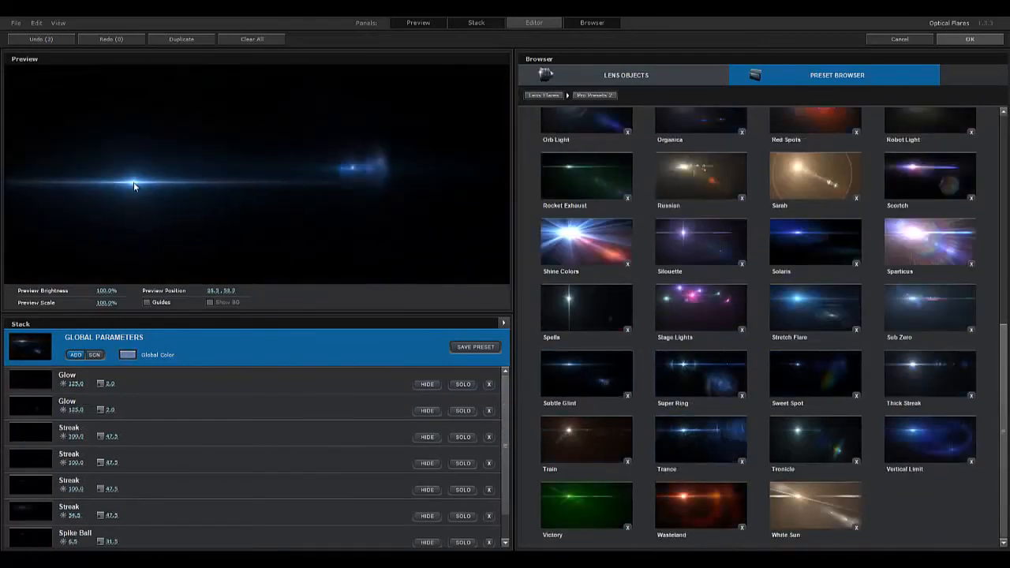
left_click(914, 387)
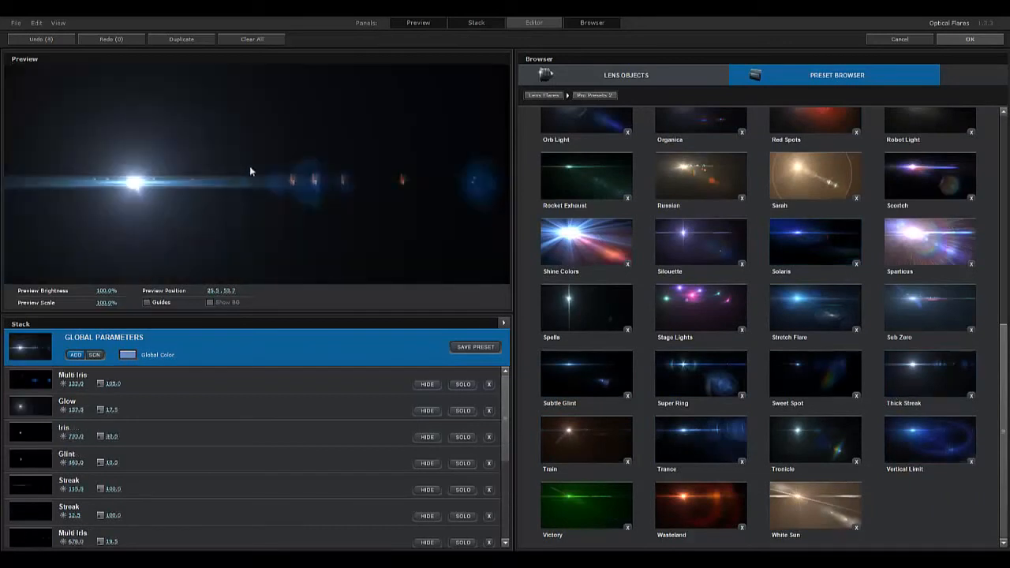
mouse_move(140, 188)
left_mouse_down()
mouse_move(260, 185)
mouse_move(138, 192)
mouse_move(155, 190)
left_mouse_up()
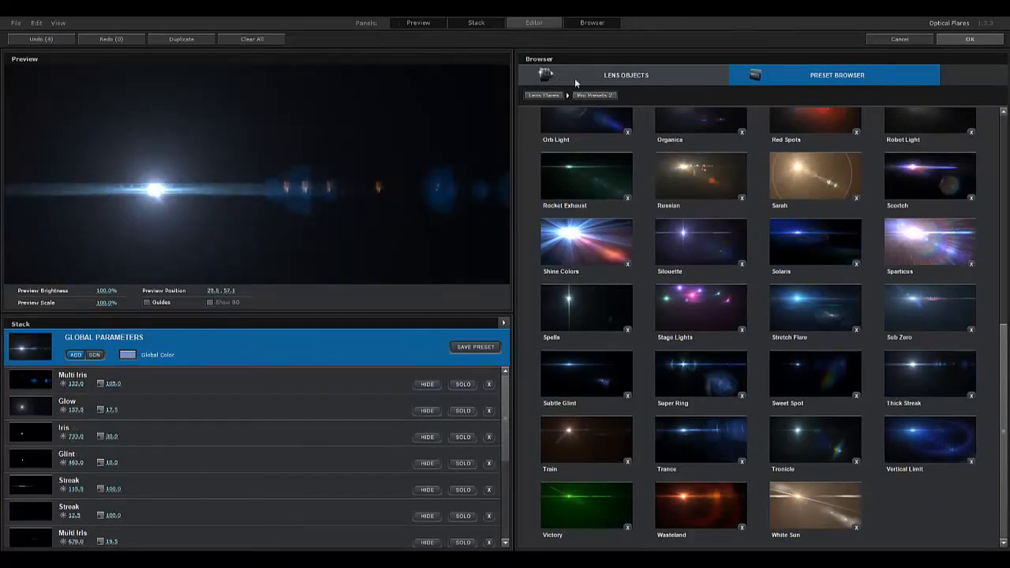
- Set the flare's global color to orange FF8300
left_click(539, 23)
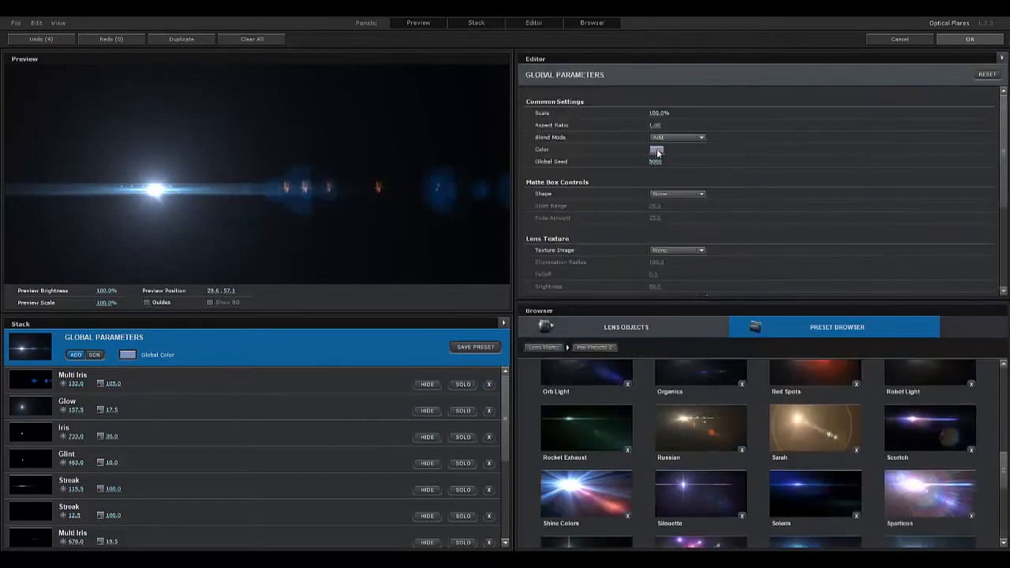
left_click(656, 150)
left_click_drag(703, 151, 695, 95)
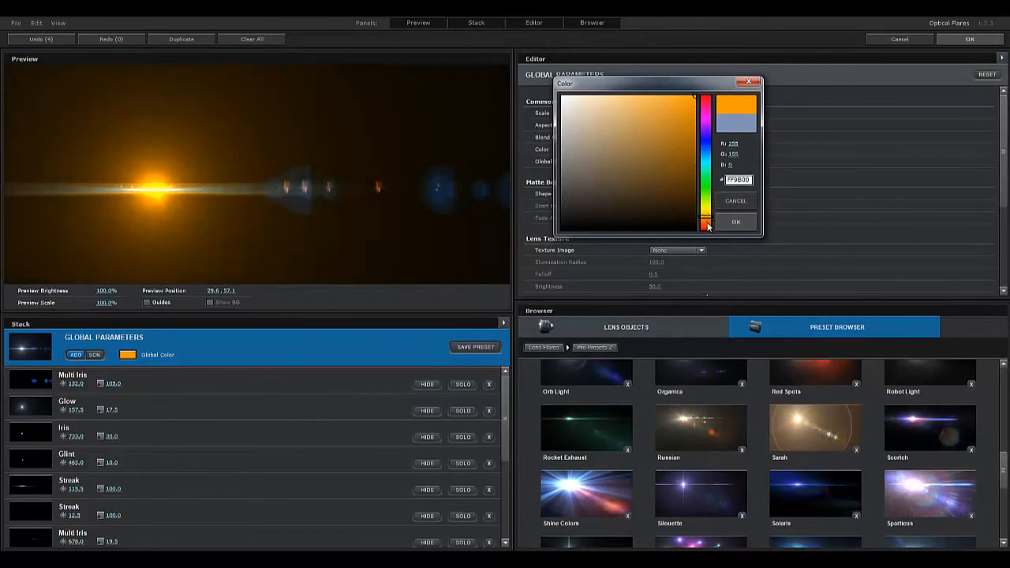
left_click_drag(708, 226, 708, 224)
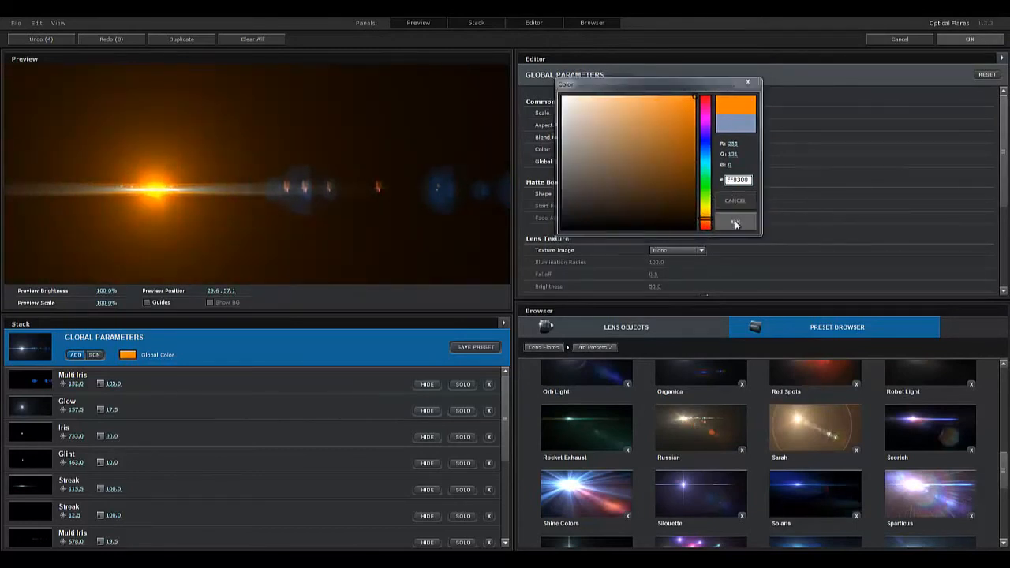
left_click(735, 222)
scroll(918, 173, "down", 3)
scroll(915, 168, "up", 3)
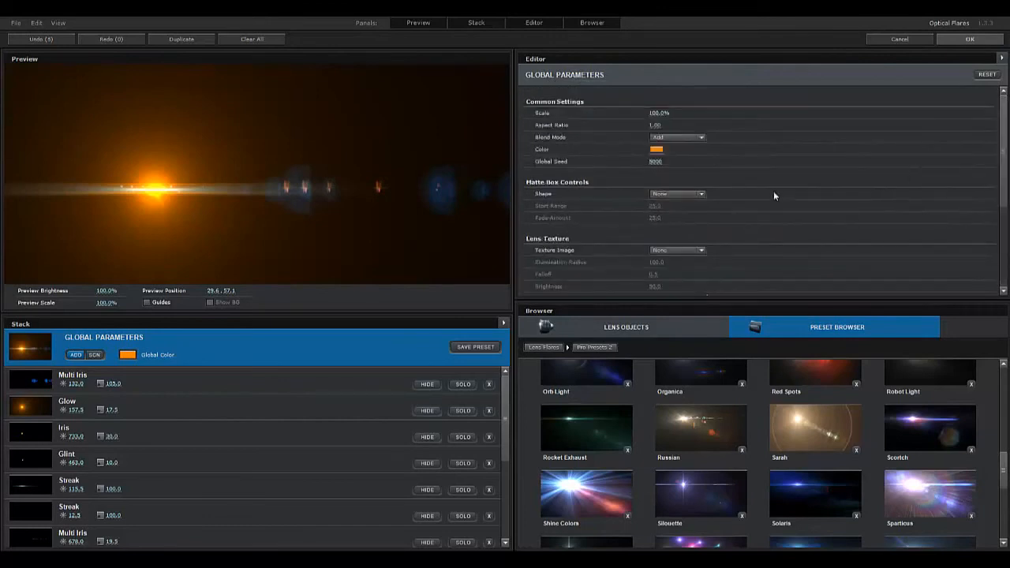
- Change Color 1 of the first Multi Iris element from blue to orange FF7D00
left_click(214, 379)
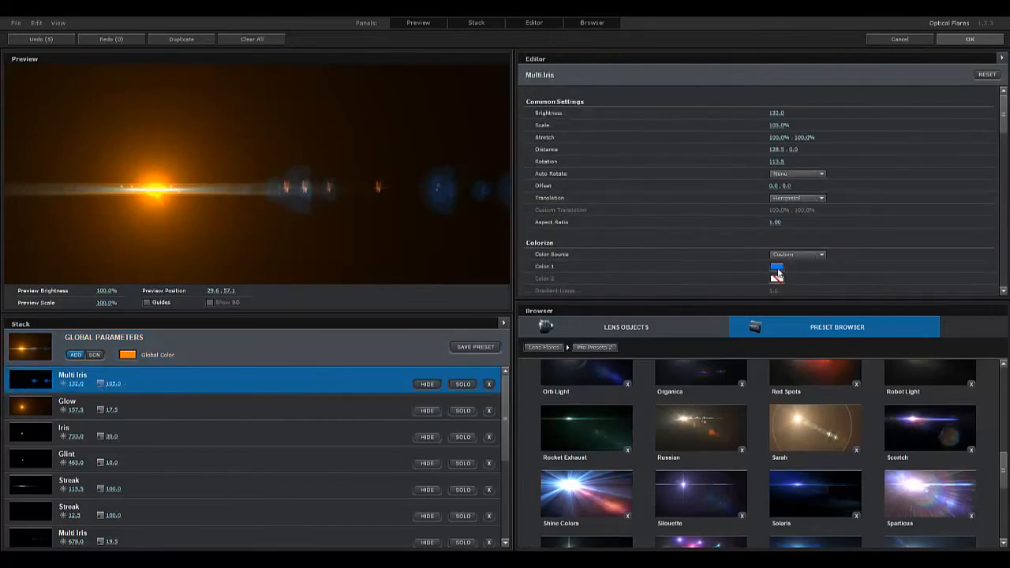
left_click(776, 268)
left_click_drag(824, 273, 825, 341)
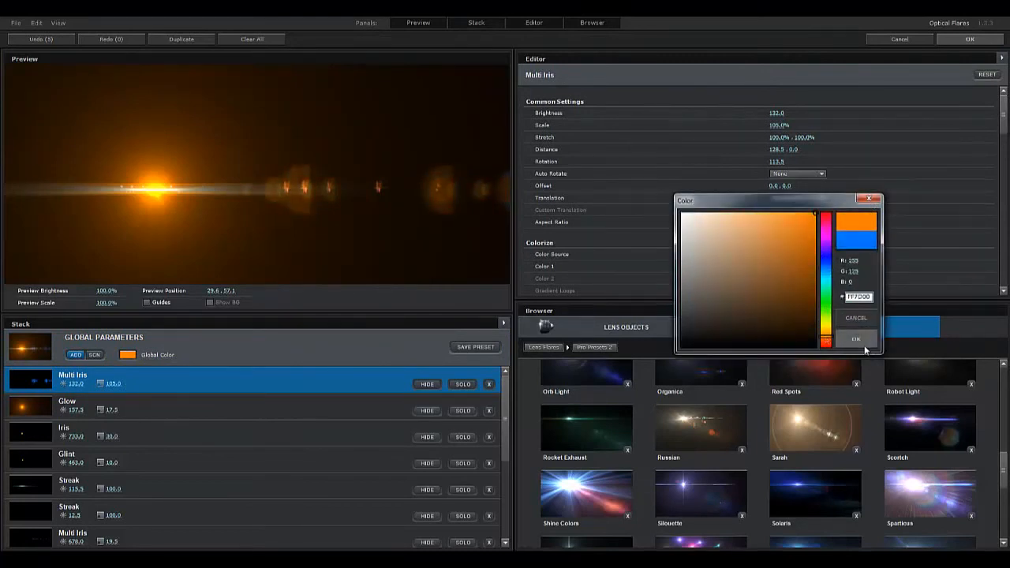
left_click(856, 339)
- Recolor the first Streak element light orange and apply the customized flare to the solid
left_click(186, 492)
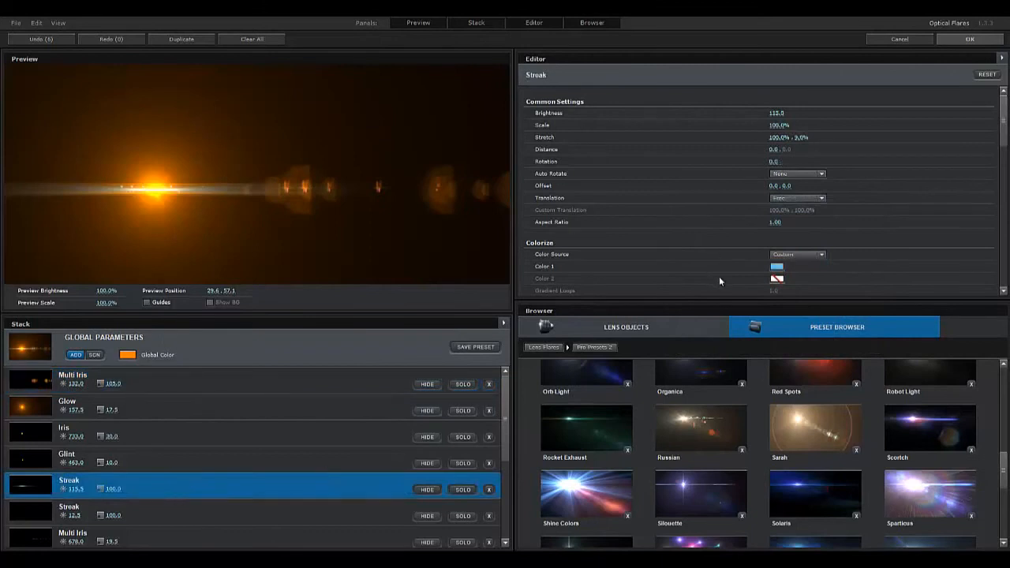
left_click(776, 267)
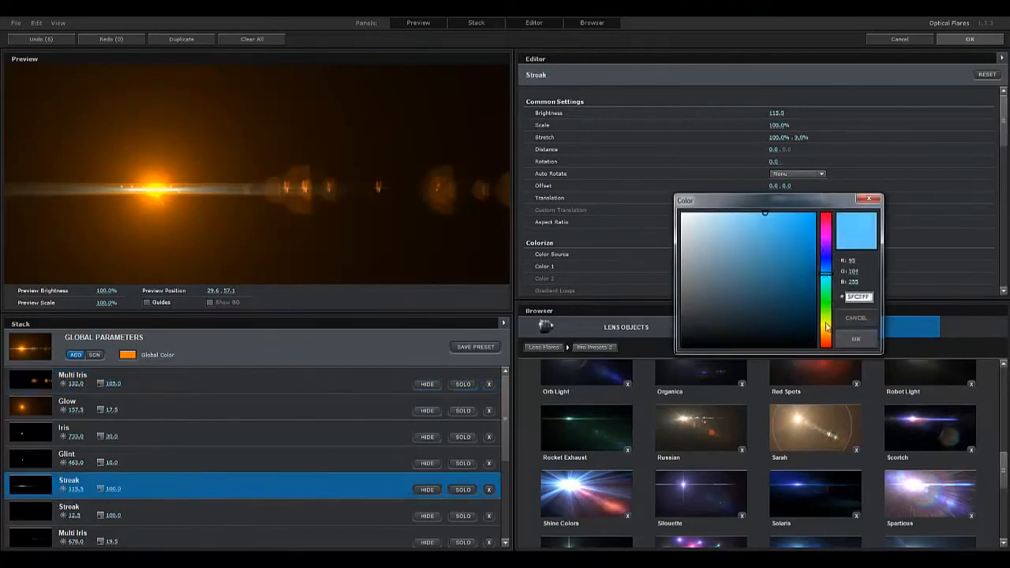
left_click_drag(828, 285, 826, 336)
left_click(864, 336)
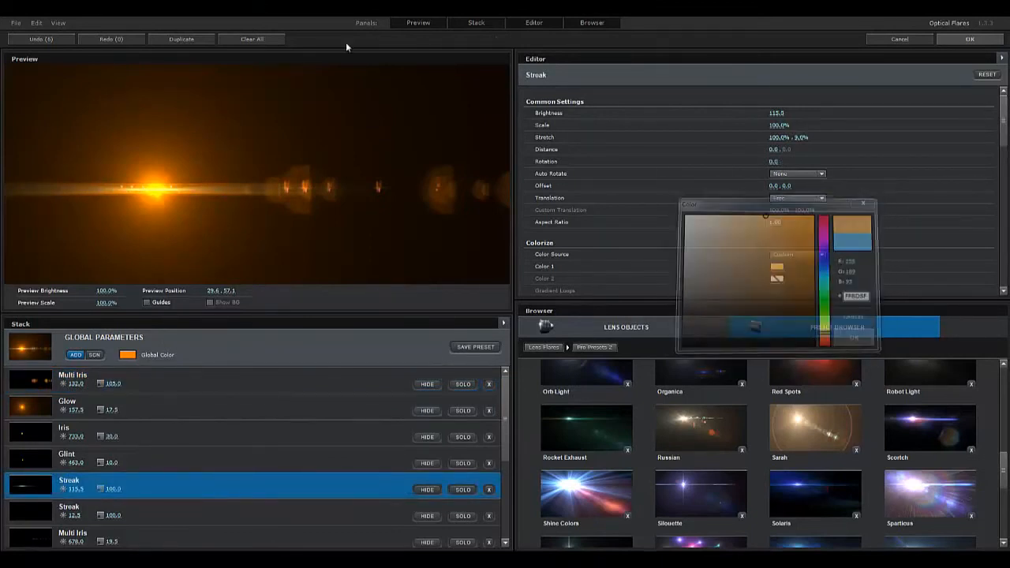
left_click(980, 42)
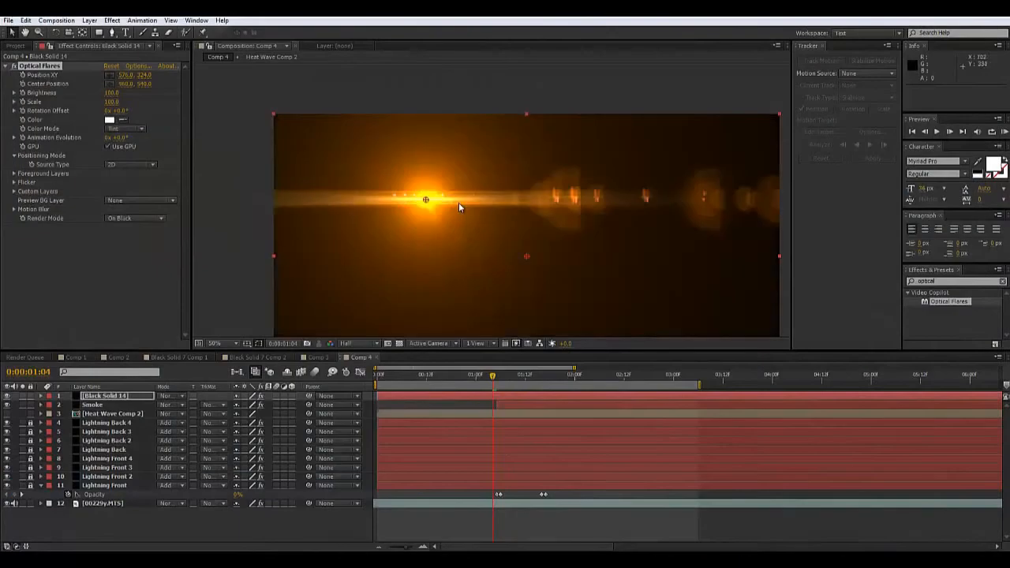
- Set the flare solid's blending mode to Add and place the flare just in front of the gun's muzzle
left_click_drag(515, 245, 402, 238)
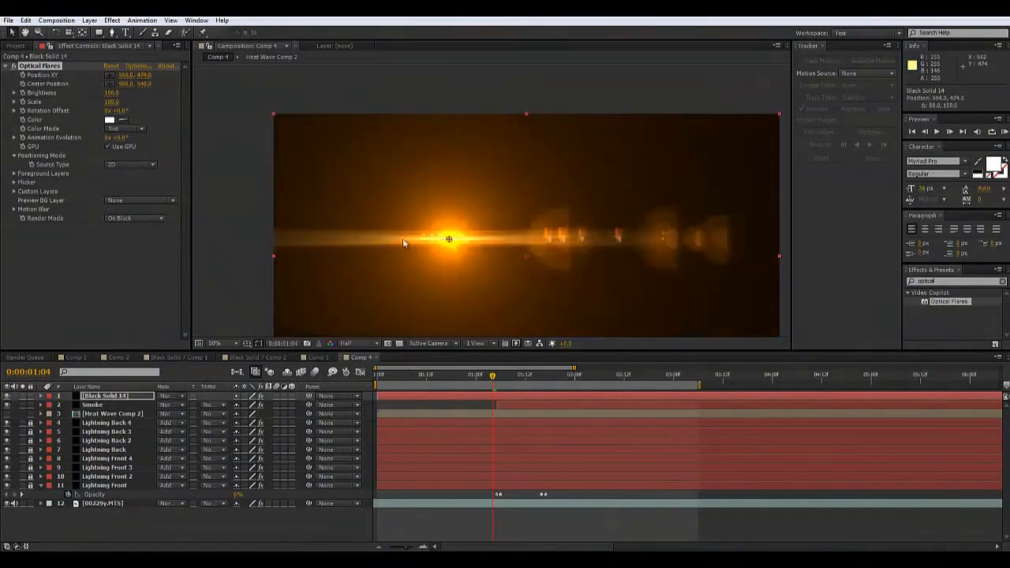
left_click(166, 399)
left_click(207, 198)
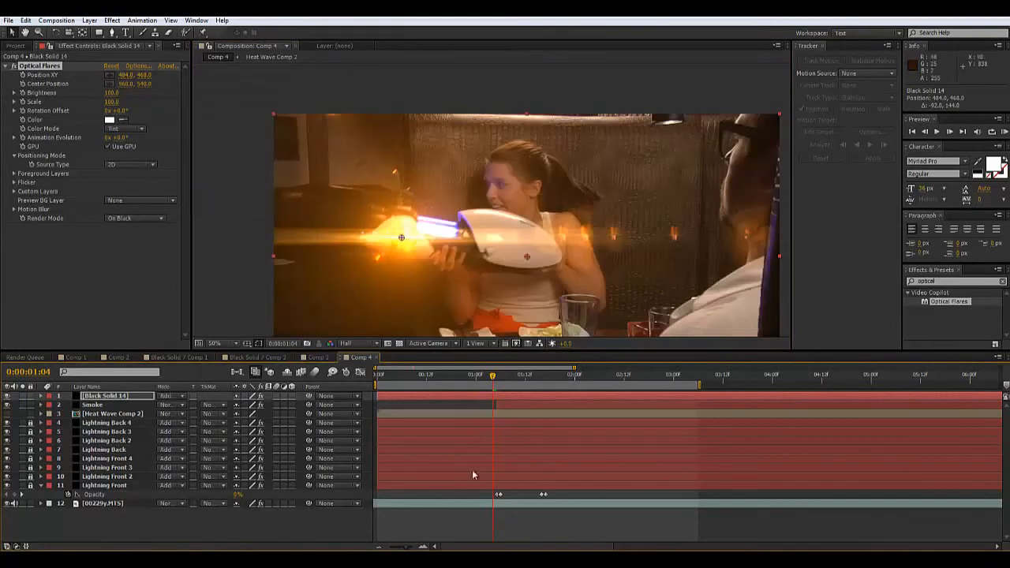
left_click_drag(401, 238, 343, 211)
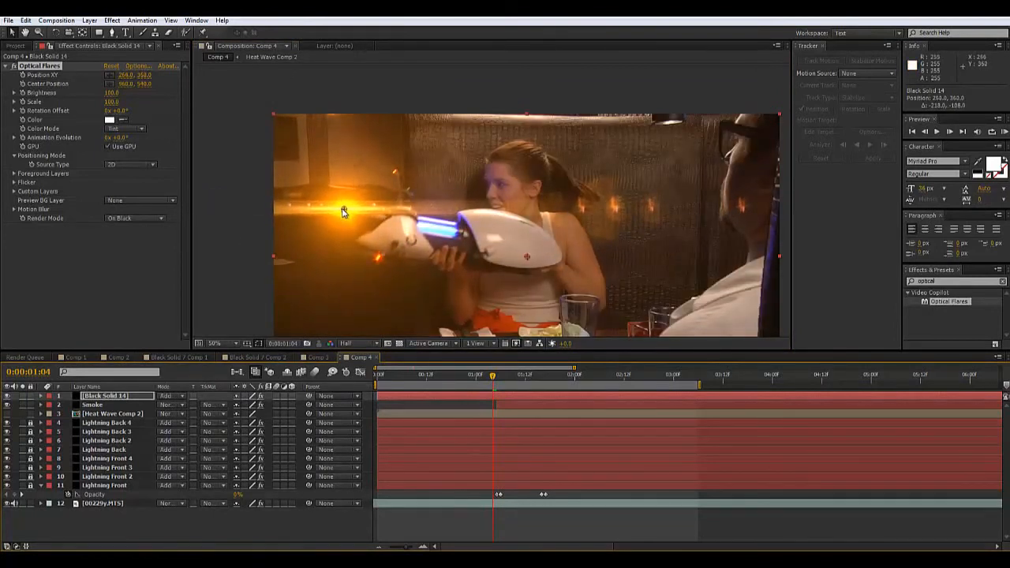
- Keyframe the flare's Position XY from 0:00:01:05 to follow the gun's muzzle and leave the frame by 0:00:01:17
left_click_drag(493, 380, 501, 382)
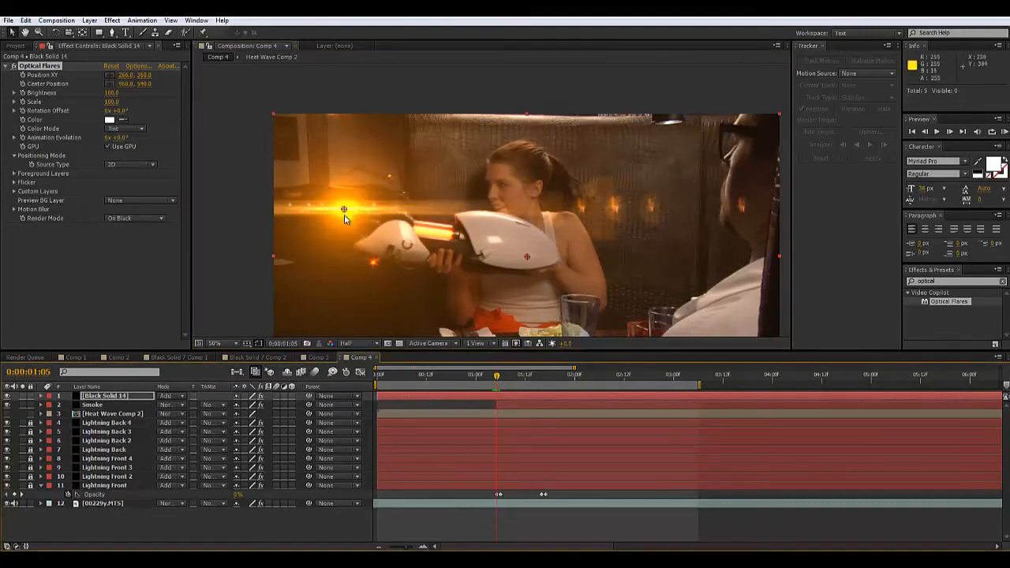
mouse_move(344, 210)
left_mouse_down()
mouse_move(357, 203)
mouse_move(332, 218)
mouse_move(344, 221)
left_mouse_up()
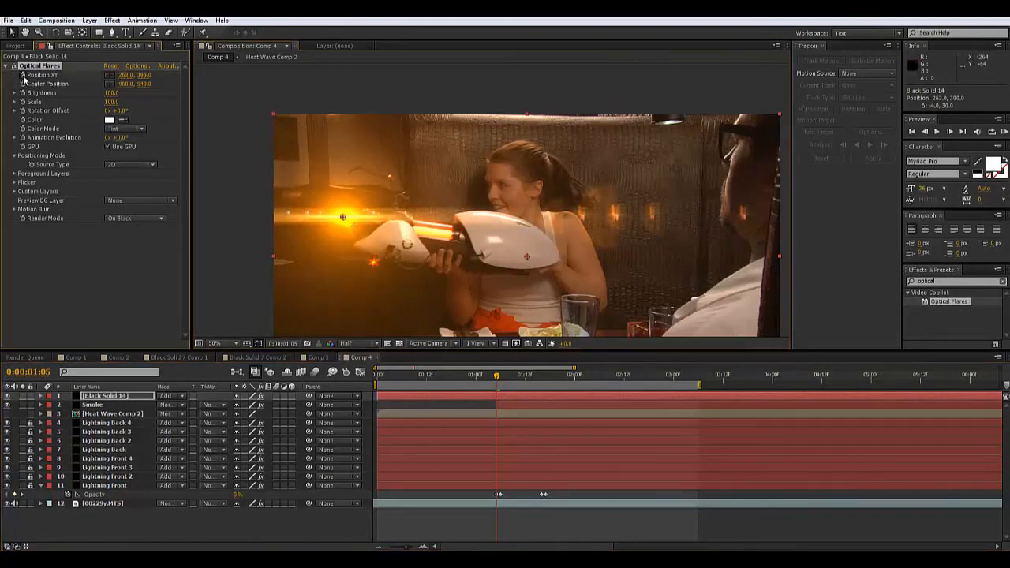
left_click(501, 382)
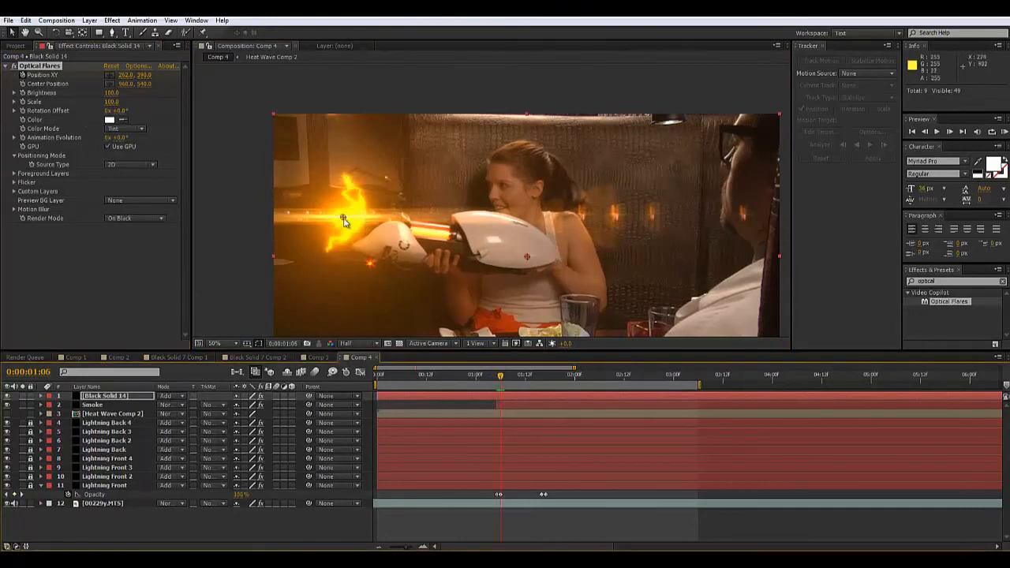
left_click_drag(343, 217, 337, 218)
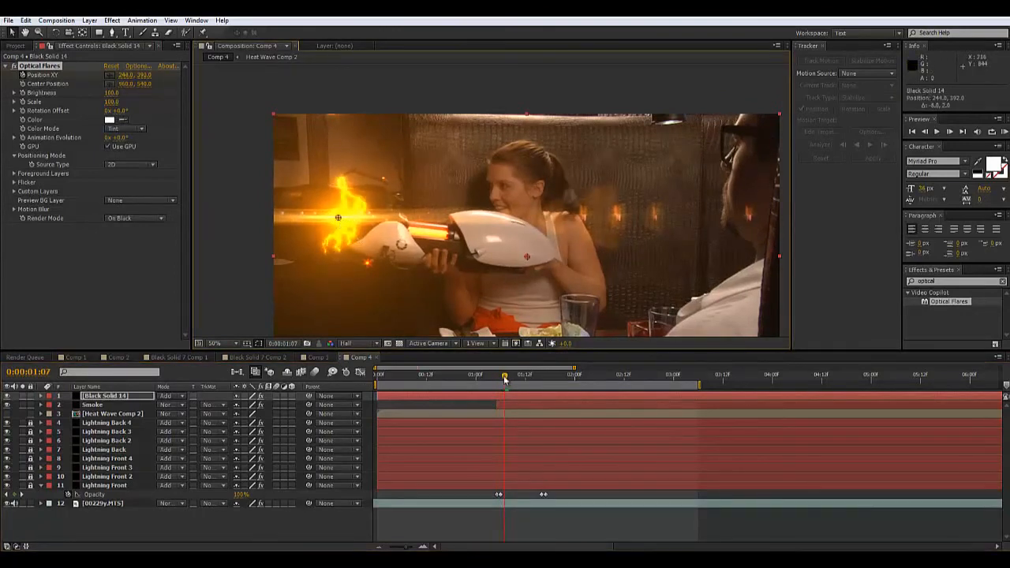
left_click_drag(505, 377, 513, 377)
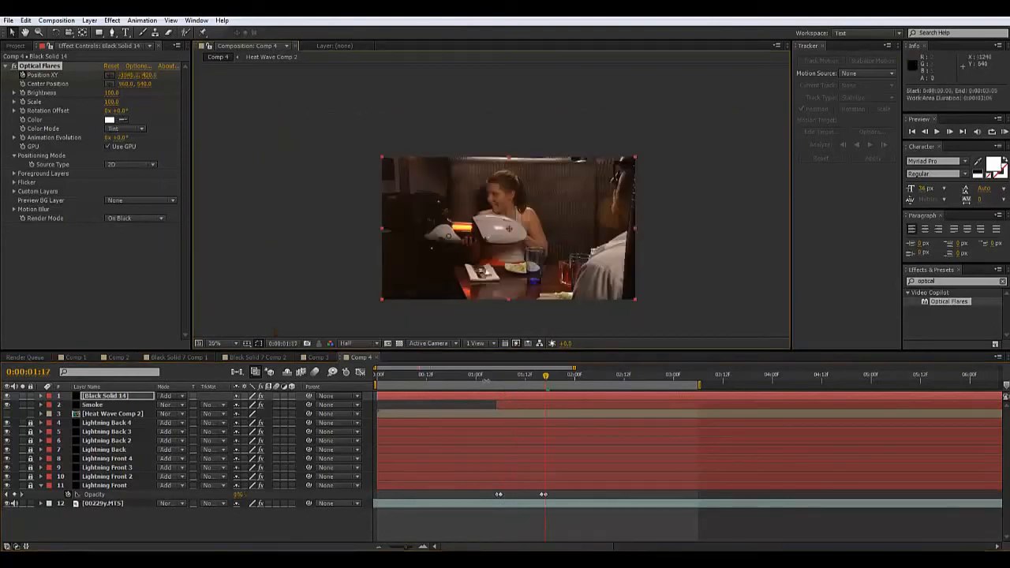
- Preview the flare's movement with the lightning from 0:00:01:04
left_click(493, 379)
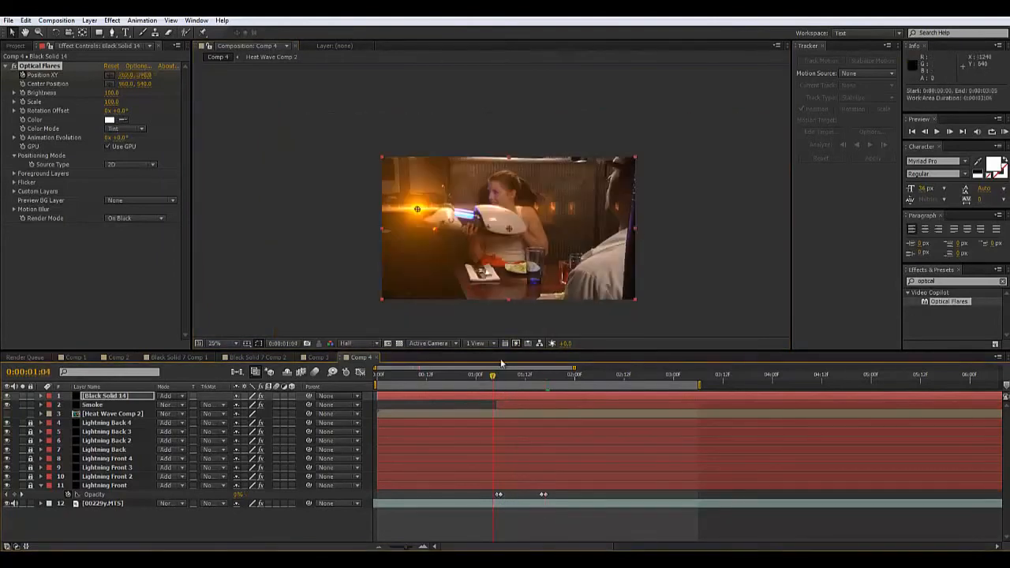
scroll(478, 241, "up", 2)
left_click_drag(481, 242, 431, 225)
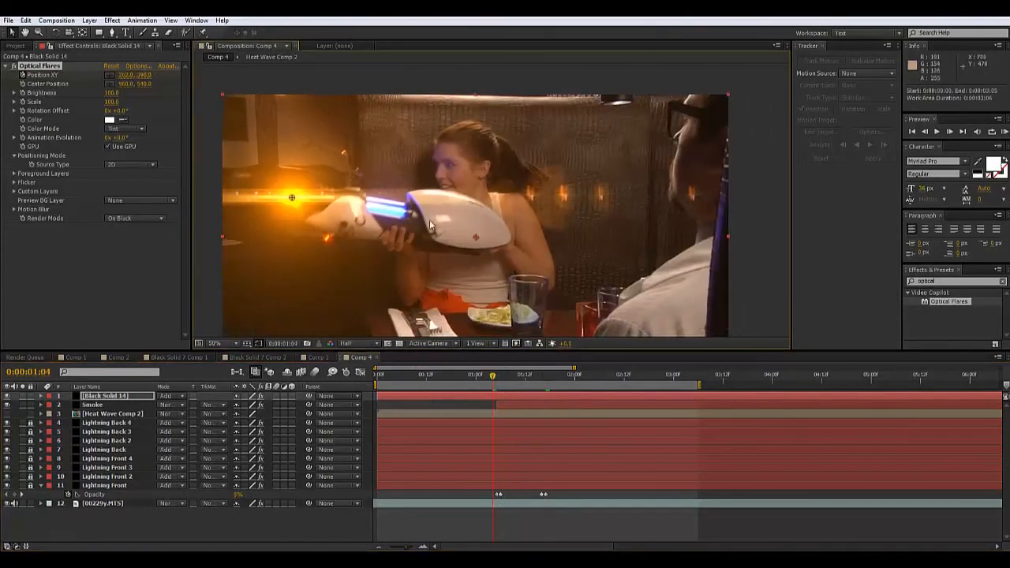
key("KP_0")
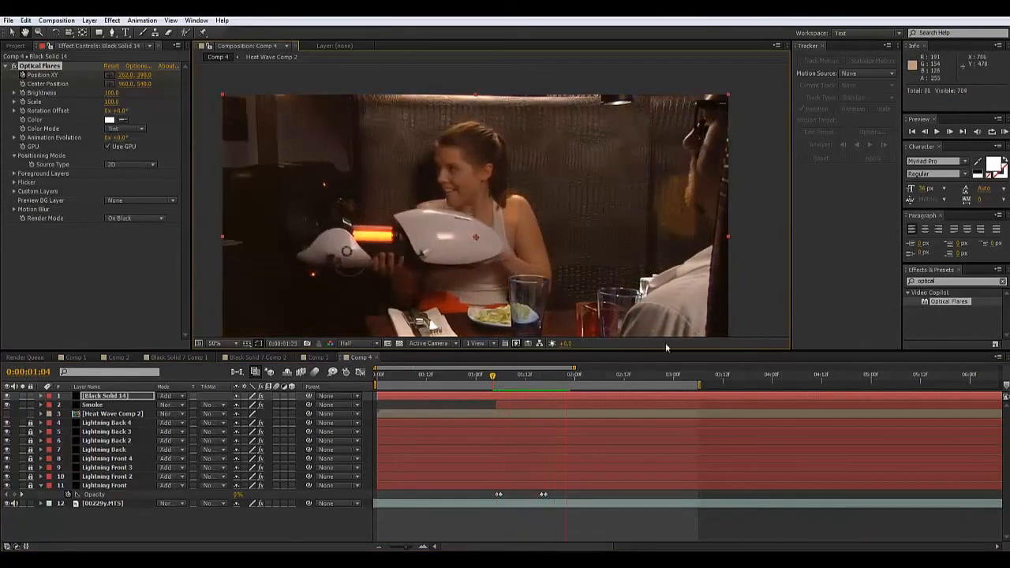
- Refine the flare's exit around 0:00:01:15, placing its Position XY outside the frame at -940, 310 at 0:00:01:16
left_click_drag(547, 379, 536, 400)
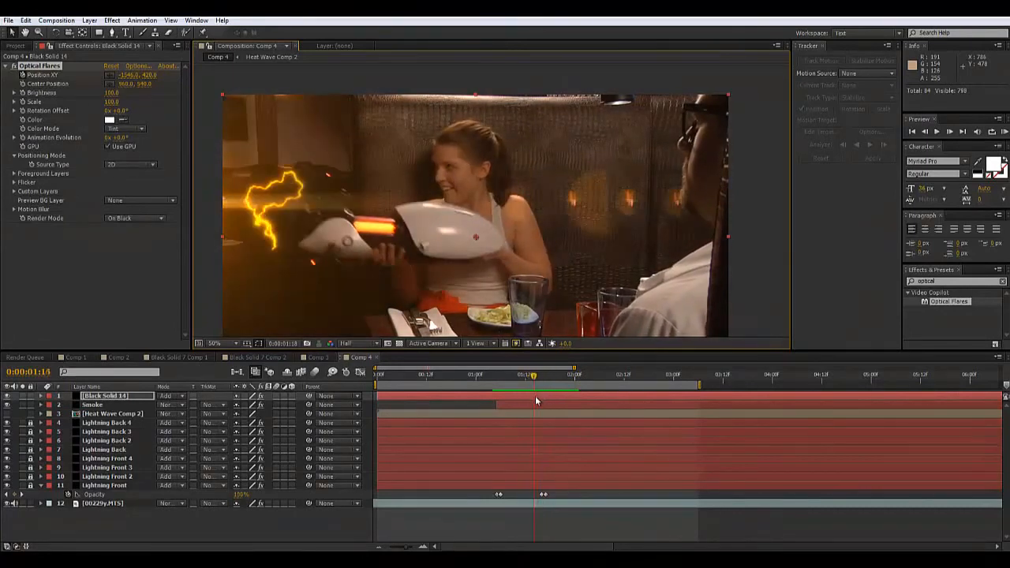
left_click_drag(393, 279, 524, 274)
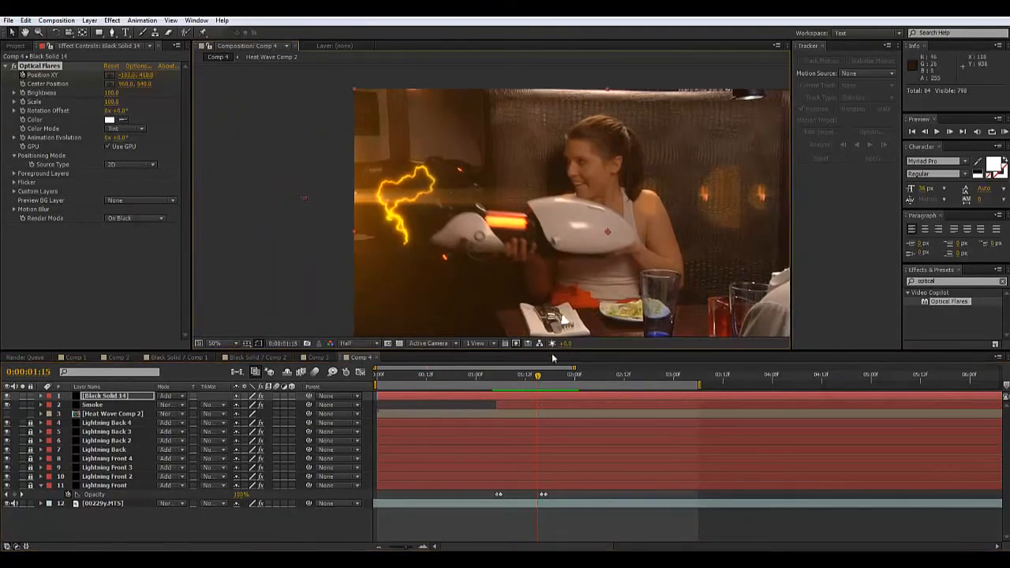
left_click(541, 380)
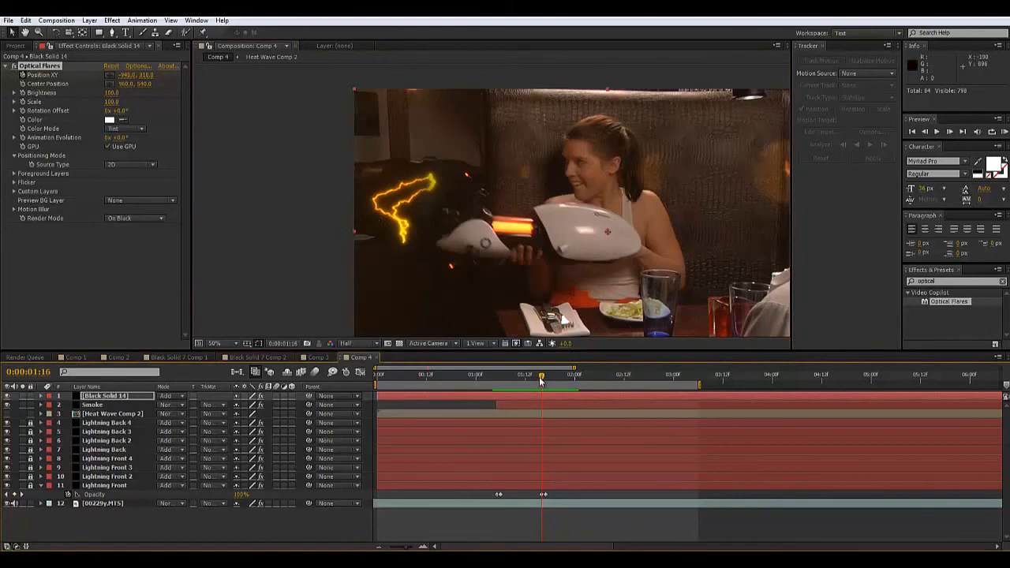
- Keyframe the flare's Brightness at 0 on 0:00:01:05 and 70 on 0:00:01:06, with its Scale set to 210
left_click_drag(541, 381, 500, 418)
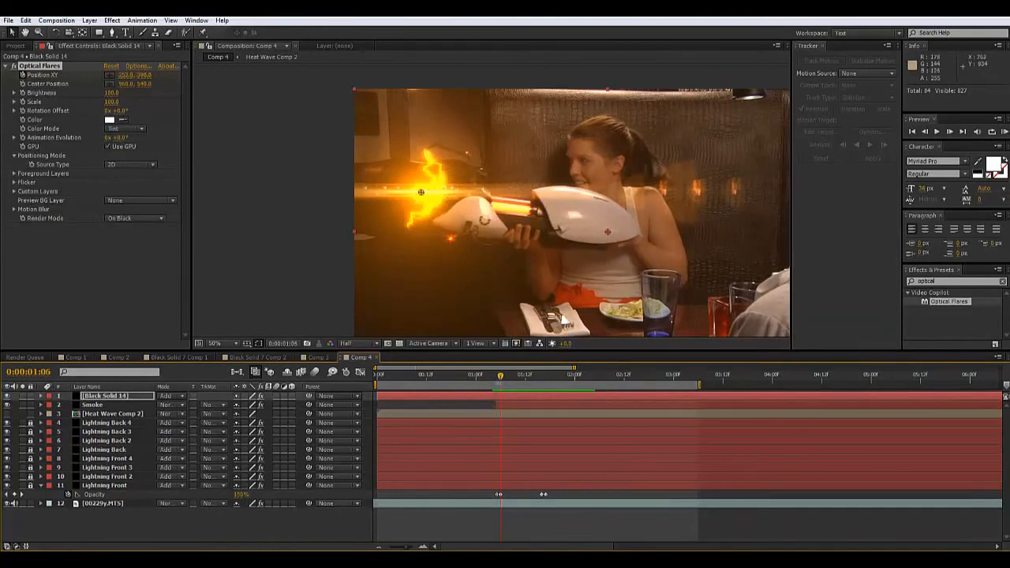
left_click_drag(500, 379, 496, 381)
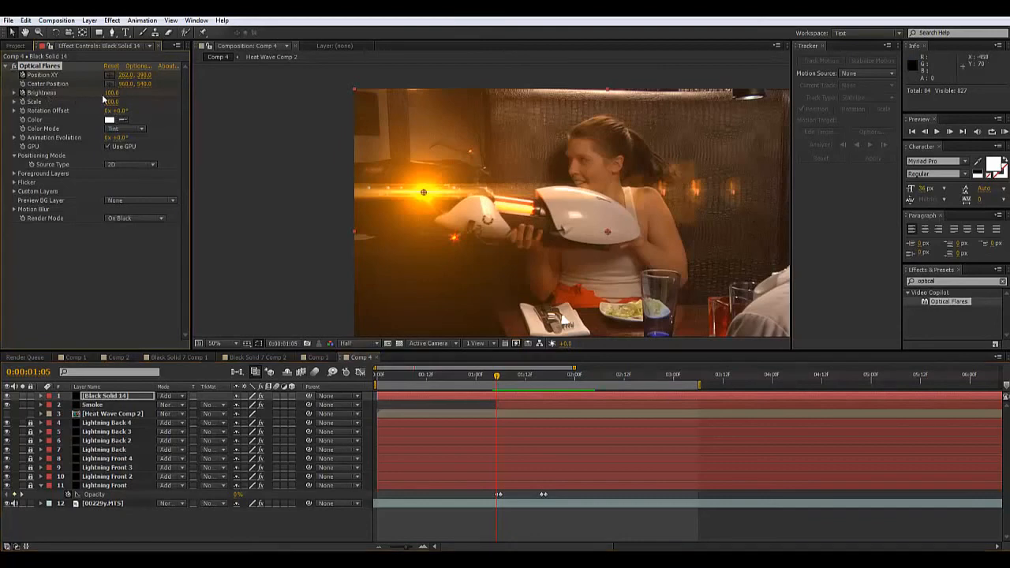
left_click_drag(108, 93, 29, 116)
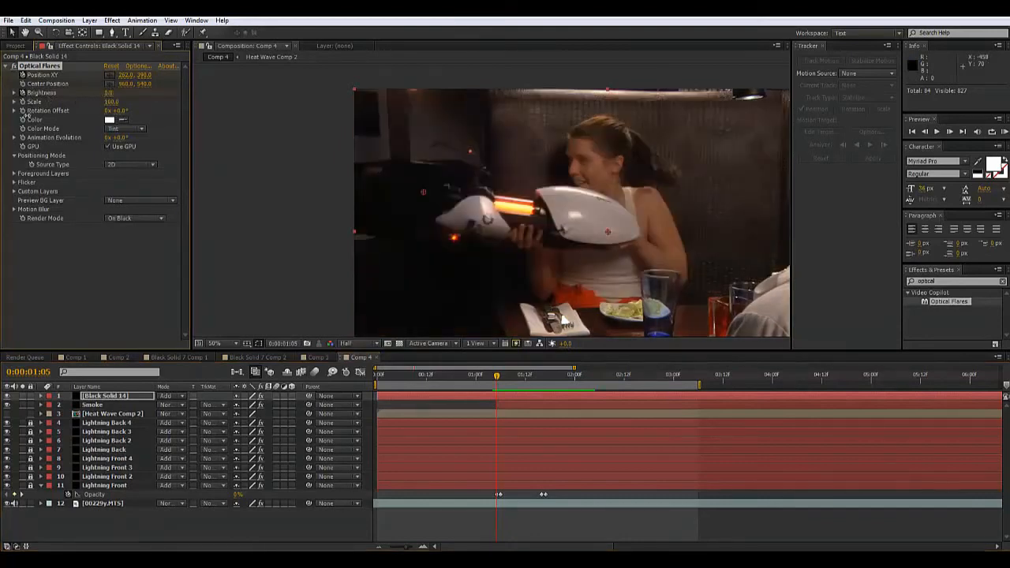
left_click(500, 381)
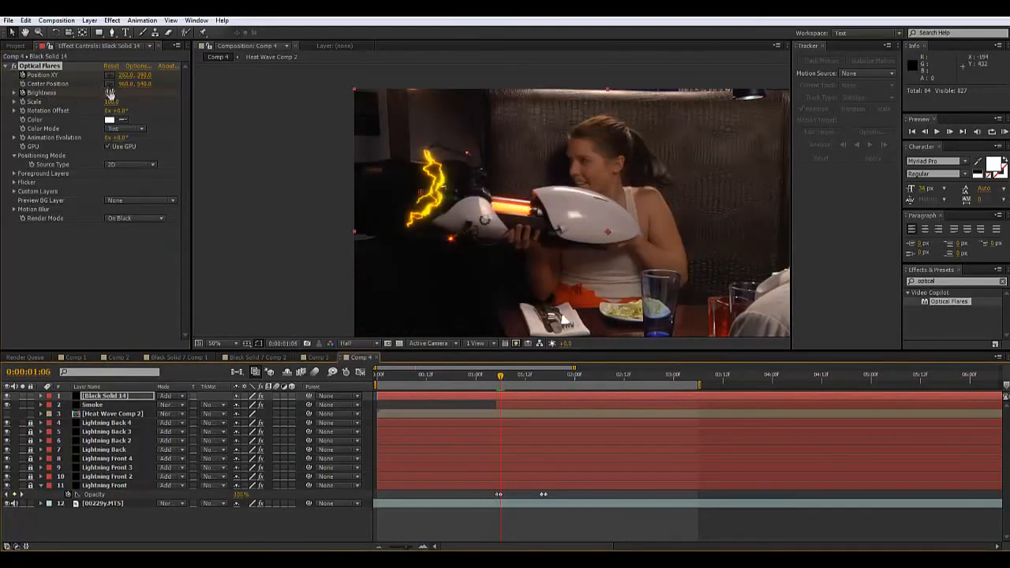
left_click_drag(112, 93, 116, 102)
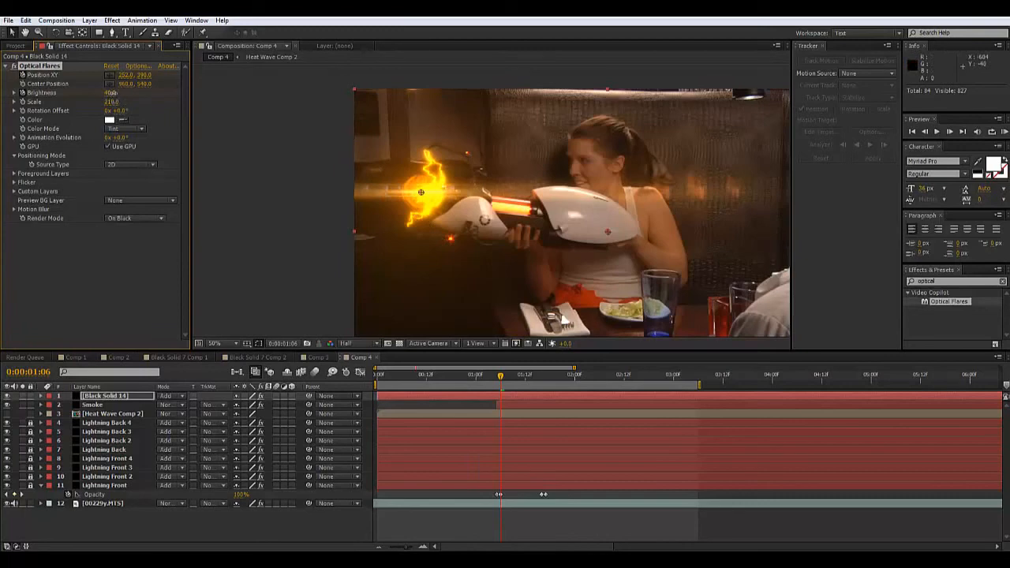
left_click_drag(112, 93, 113, 93)
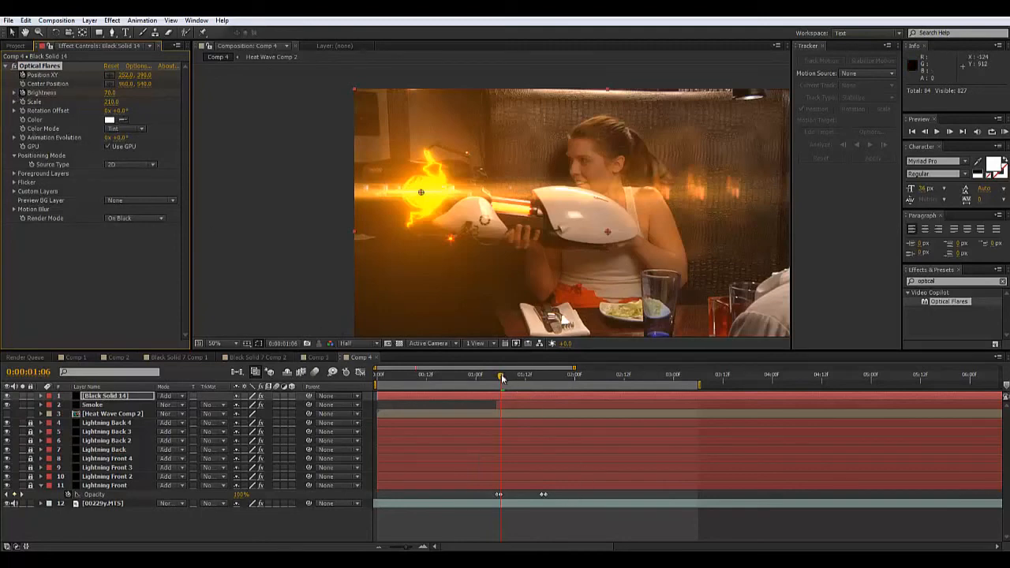
- Add a Brightness keyframe at 0:00:01:13 that holds the flare at 70
left_click_drag(502, 379, 529, 402)
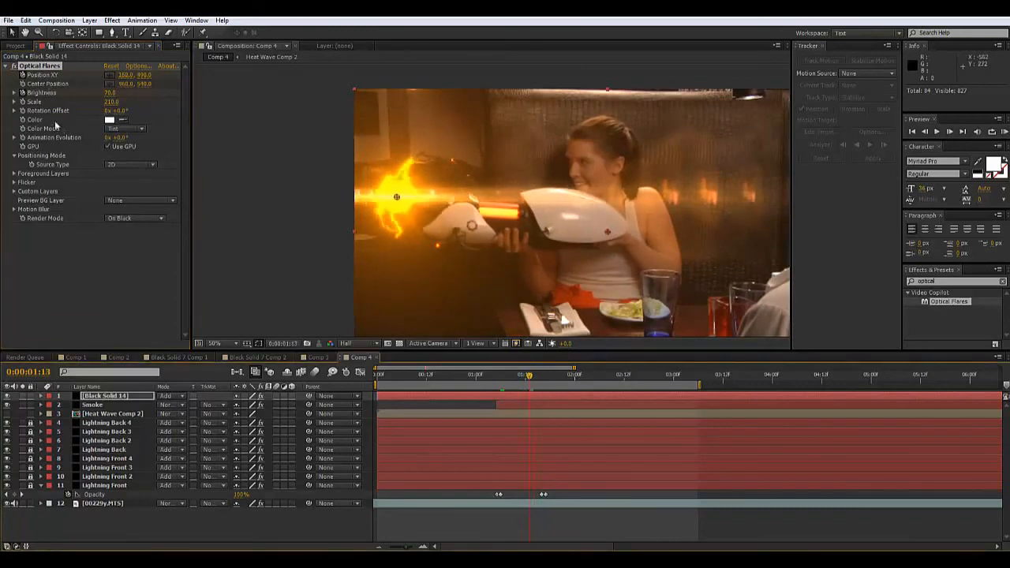
left_click(41, 396)
left_click(50, 405)
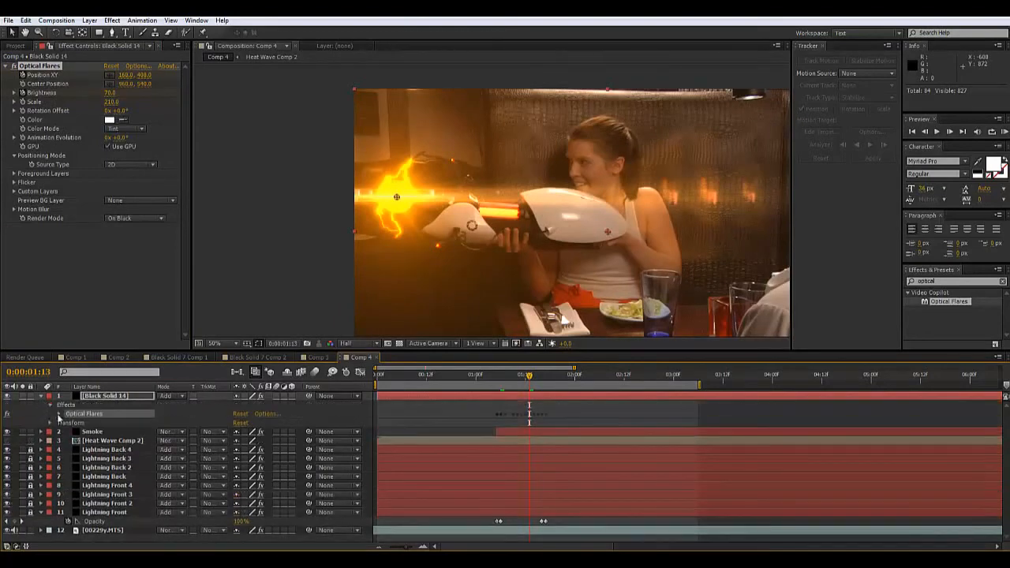
left_click(59, 414)
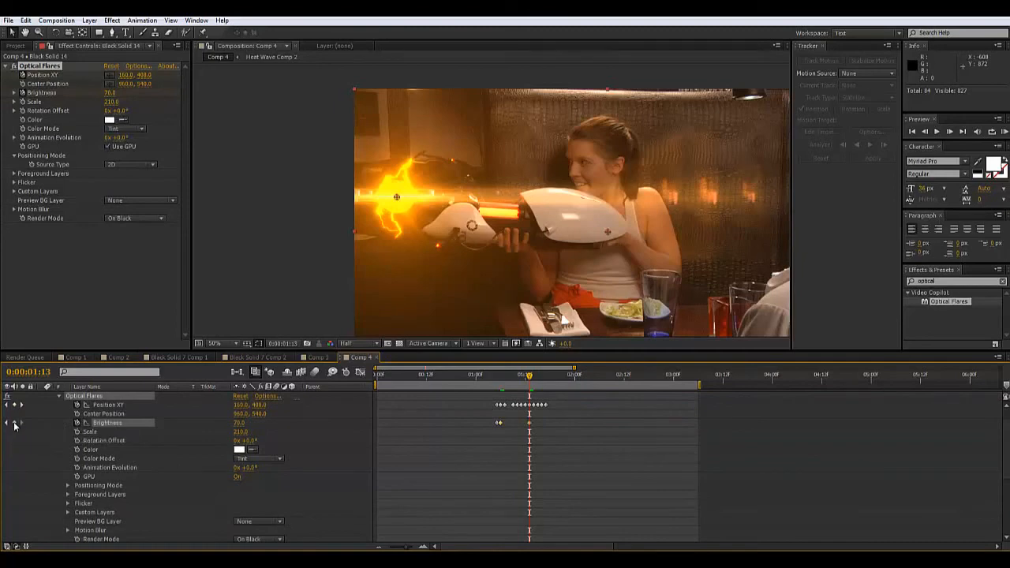
left_click(15, 423)
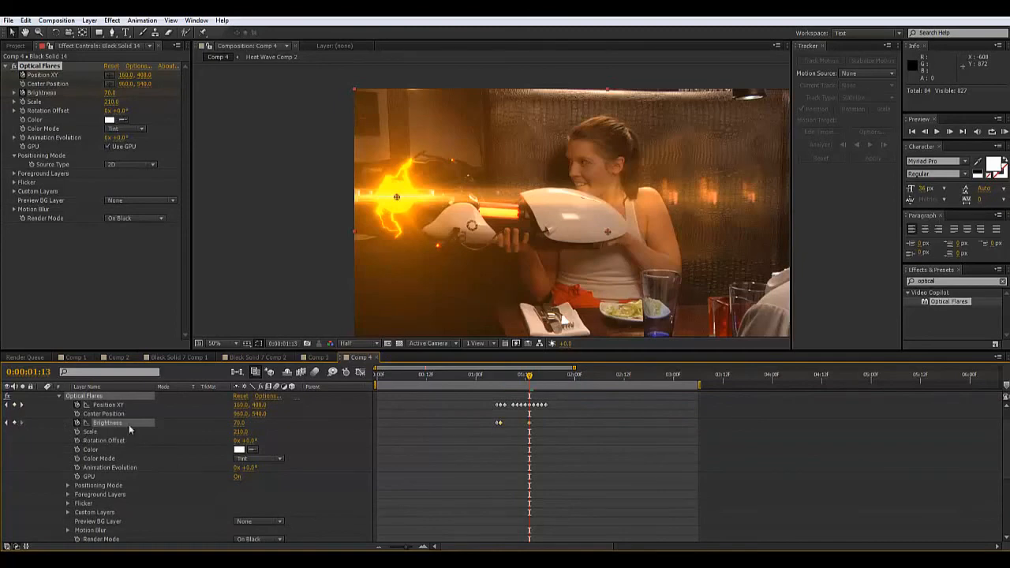
- Keyframe the flare's Brightness to flash at 140 on 0:00:01:14 and fade to 0 on 0:00:01:17
left_click(533, 378)
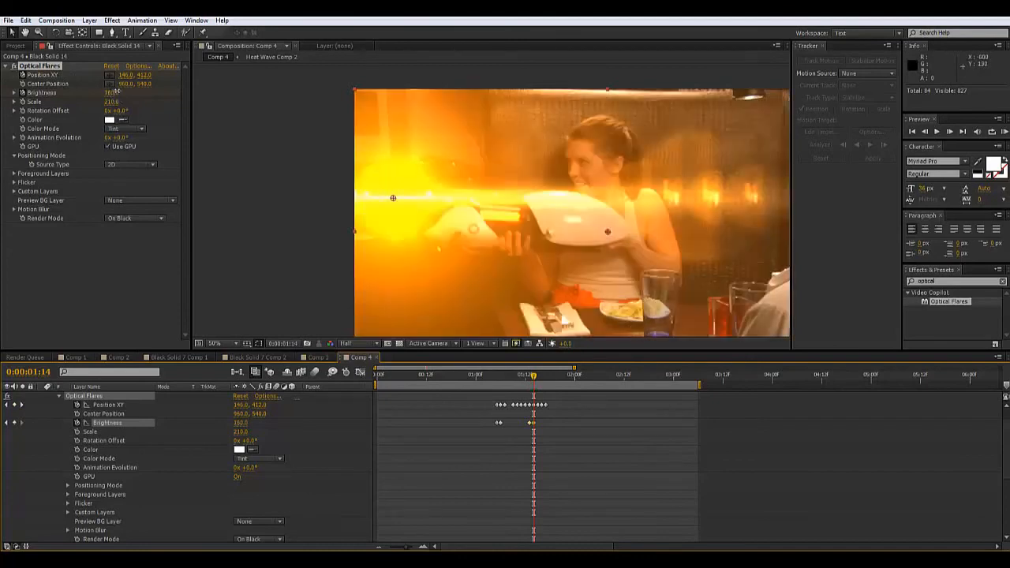
left_click_drag(115, 93, 101, 92)
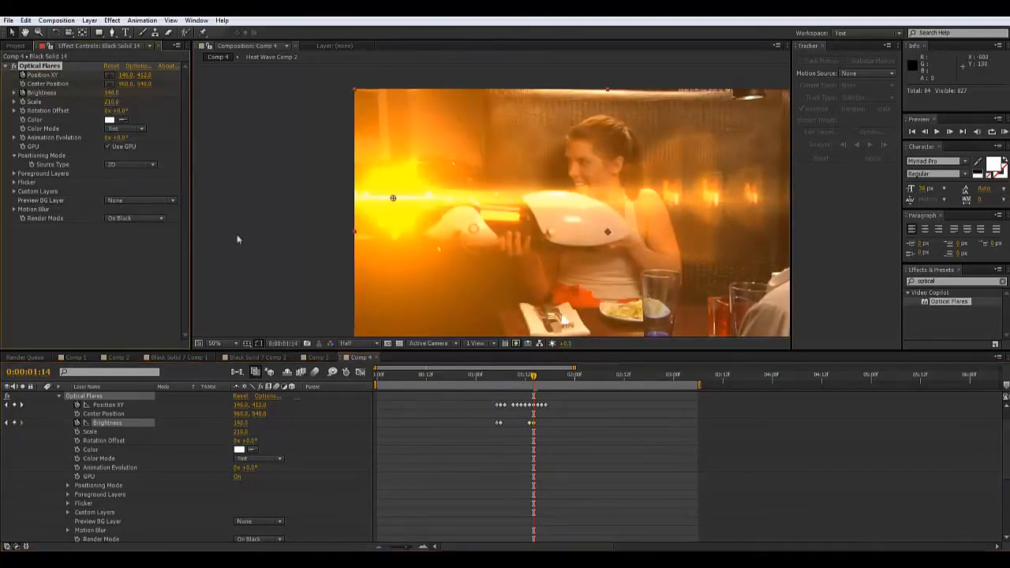
left_click(537, 378)
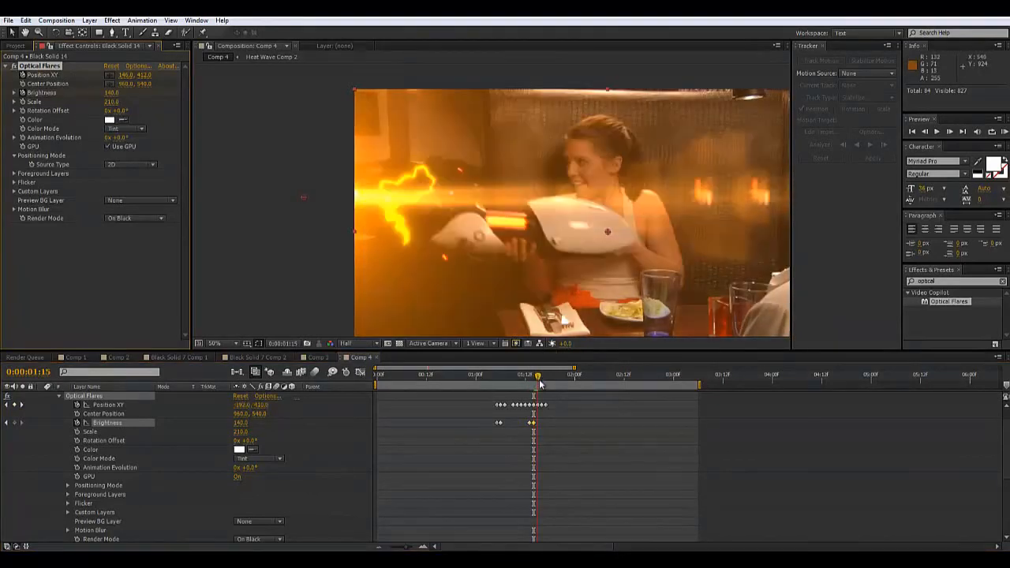
left_click(542, 384)
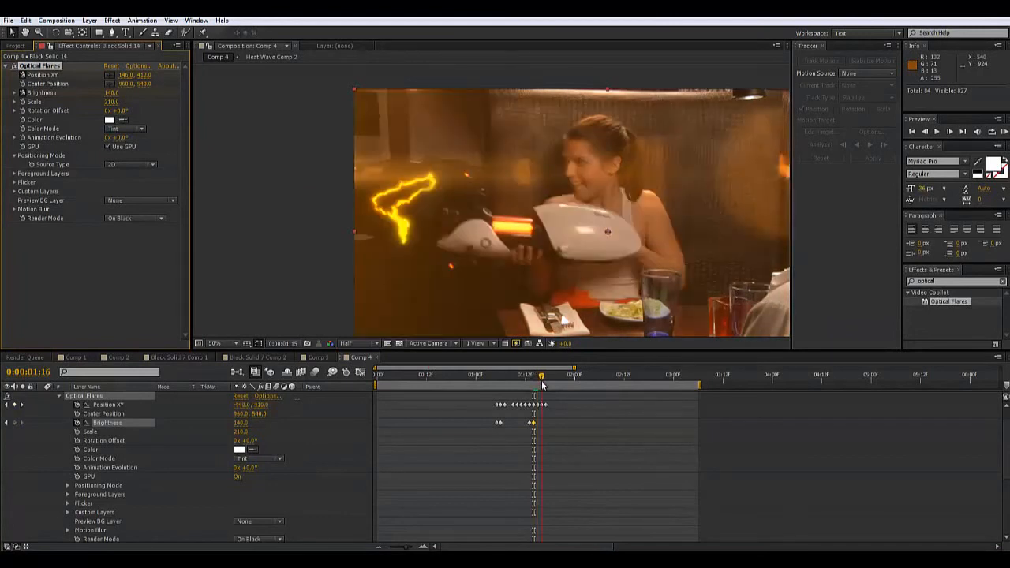
left_click(546, 386)
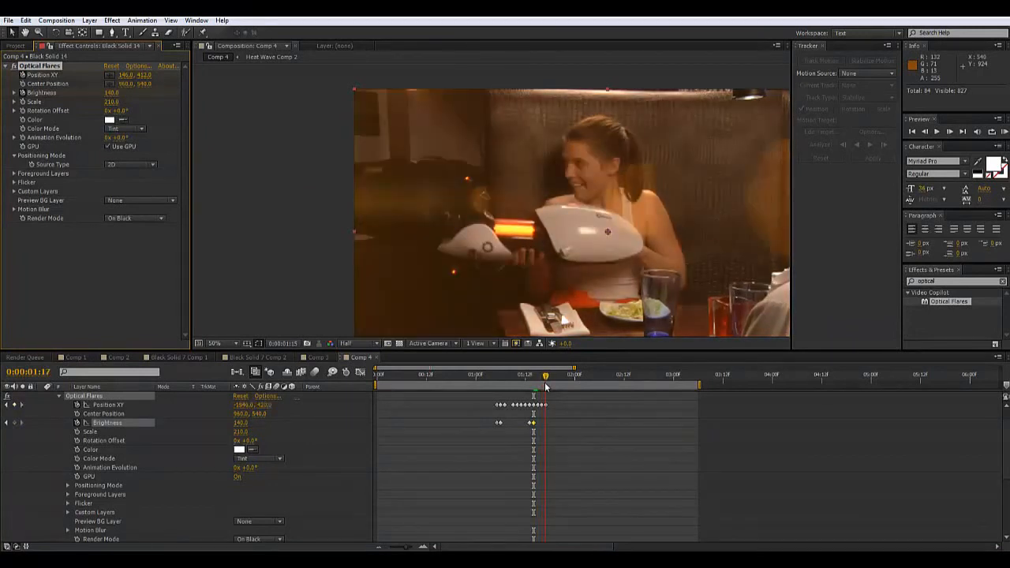
left_click_drag(111, 93, 7, 129)
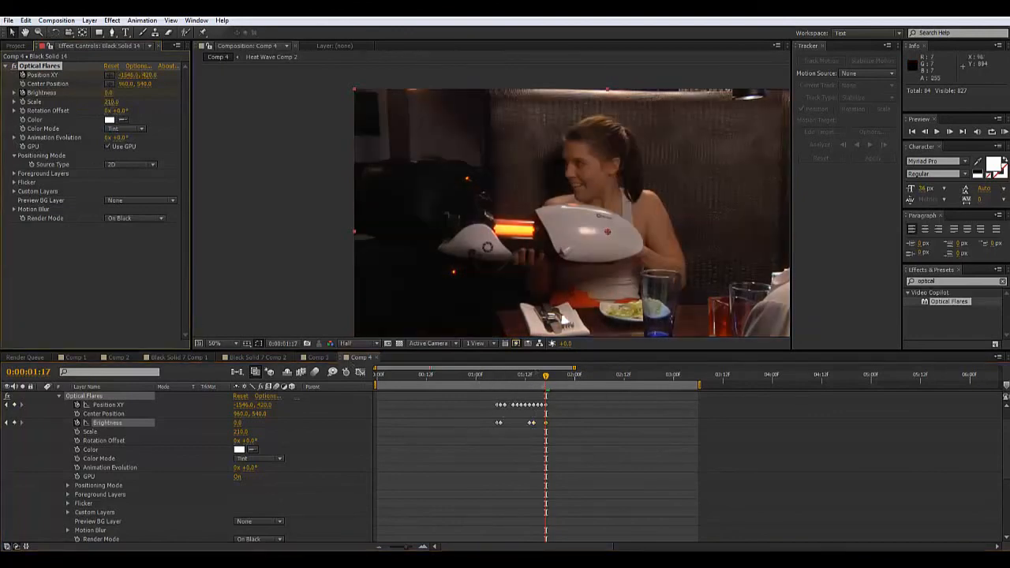
- Preview the flare's brightness changes from 0:00:01:04
left_click_drag(538, 380, 491, 397)
key("space")
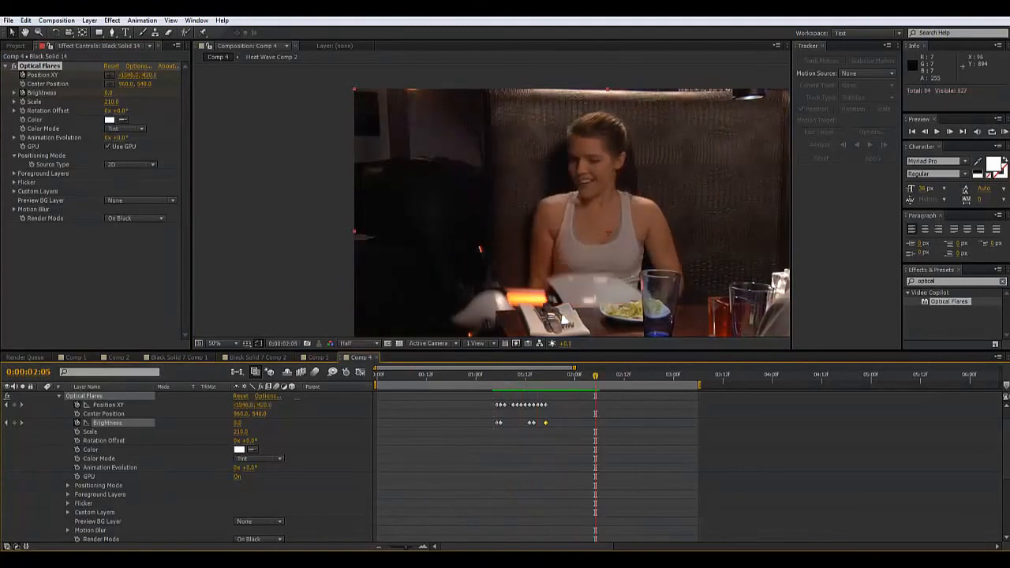
left_click_drag(498, 377, 543, 392)
key("space")
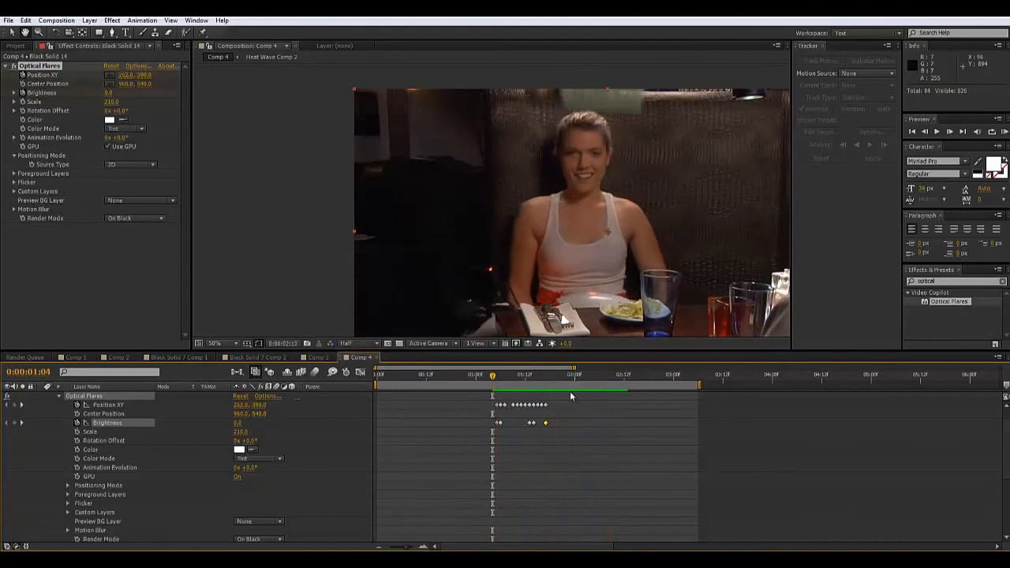
key("space")
left_click_drag(535, 381, 505, 393)
key("space")
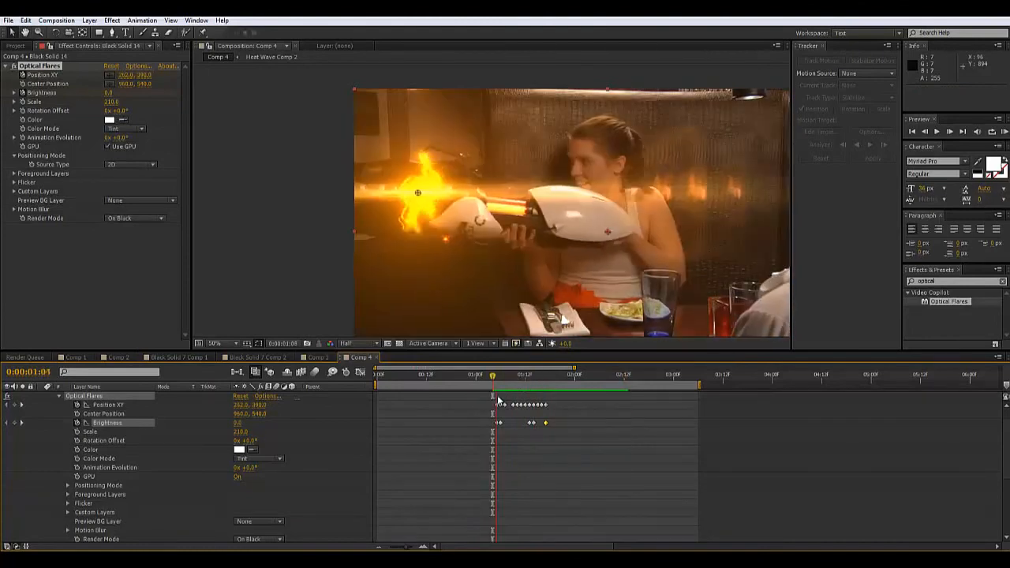
- Enable motion blur for the composition and for the flare solid, Smoke and all Lightning layers
left_click_drag(493, 382, 495, 436)
scroll(36, 432, "up", 1)
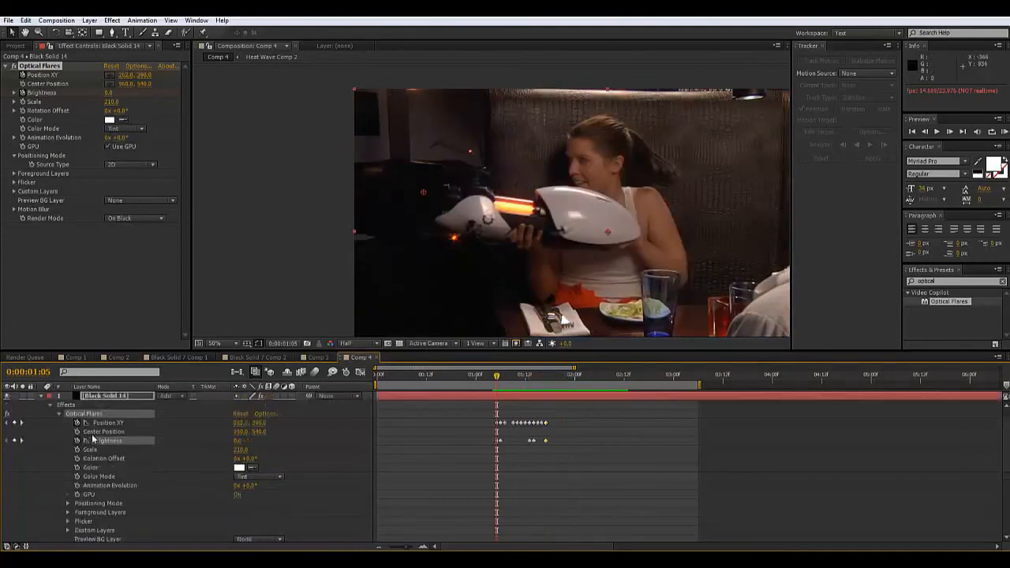
left_click(42, 396)
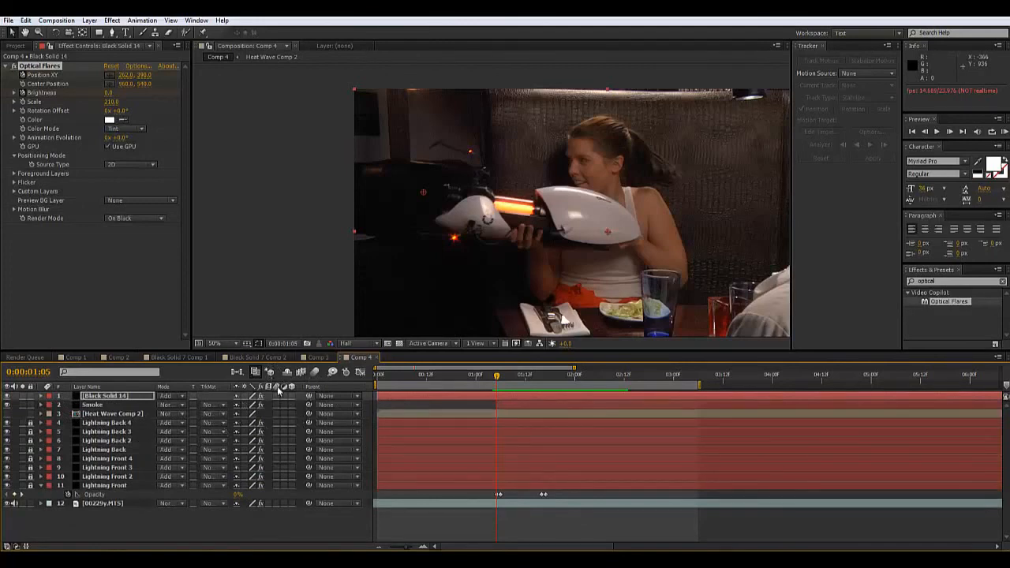
left_click(314, 373)
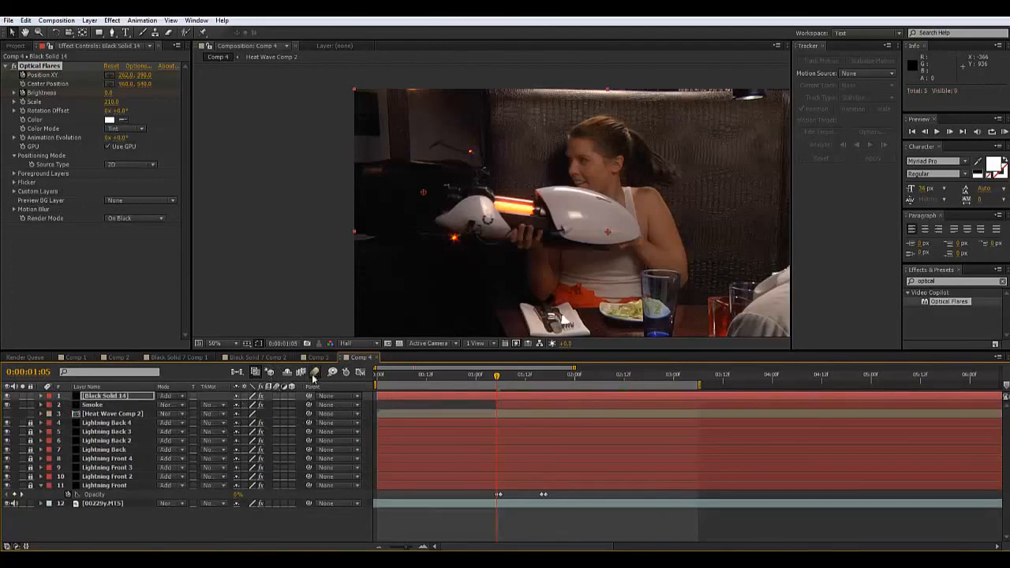
left_click(277, 396)
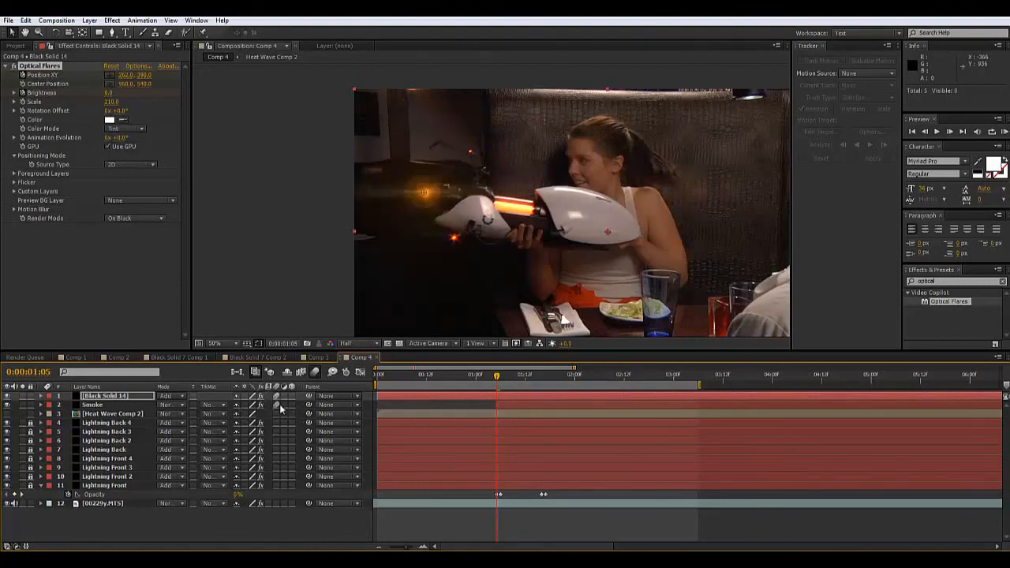
left_click_drag(276, 425, 274, 486)
- Preview the motion-blurred flare and lightning from 0:00:01:05
key("space")
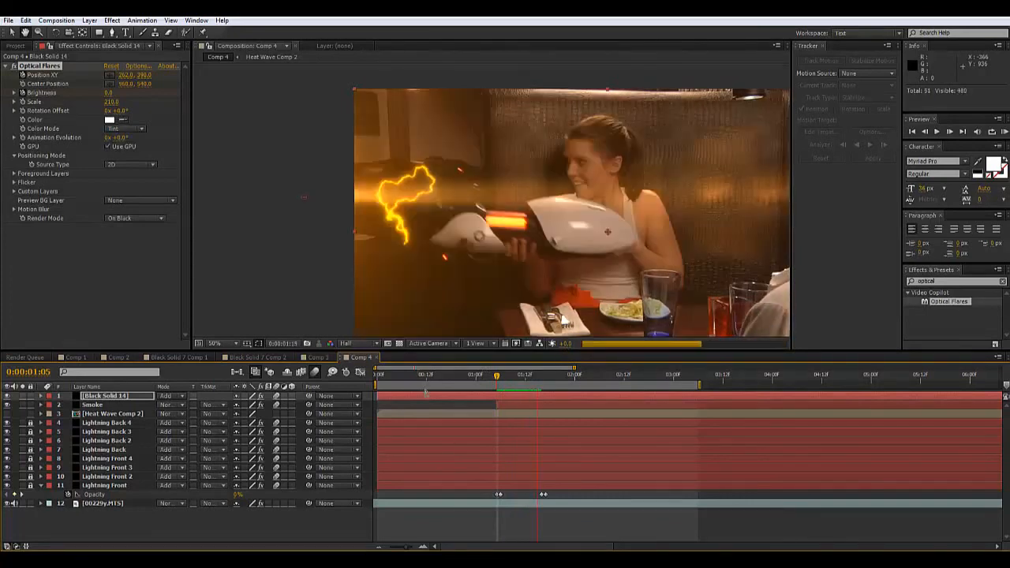
key("space")
left_click(496, 374)
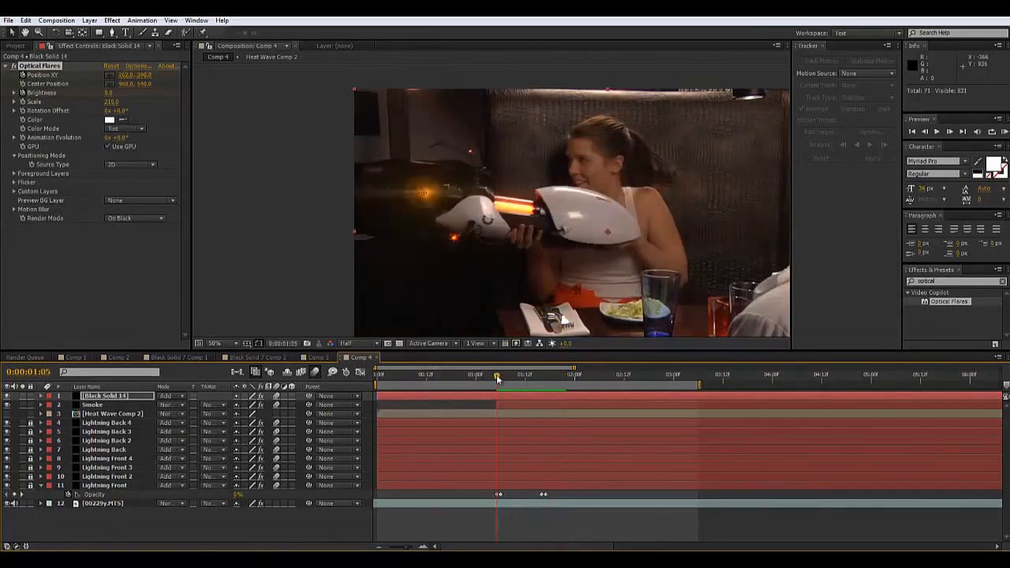
- Play the whole composition from its first frame and review the effect around 0:00:01:00 with the full frame in view
left_click(439, 373)
left_click_drag(394, 375, 365, 383)
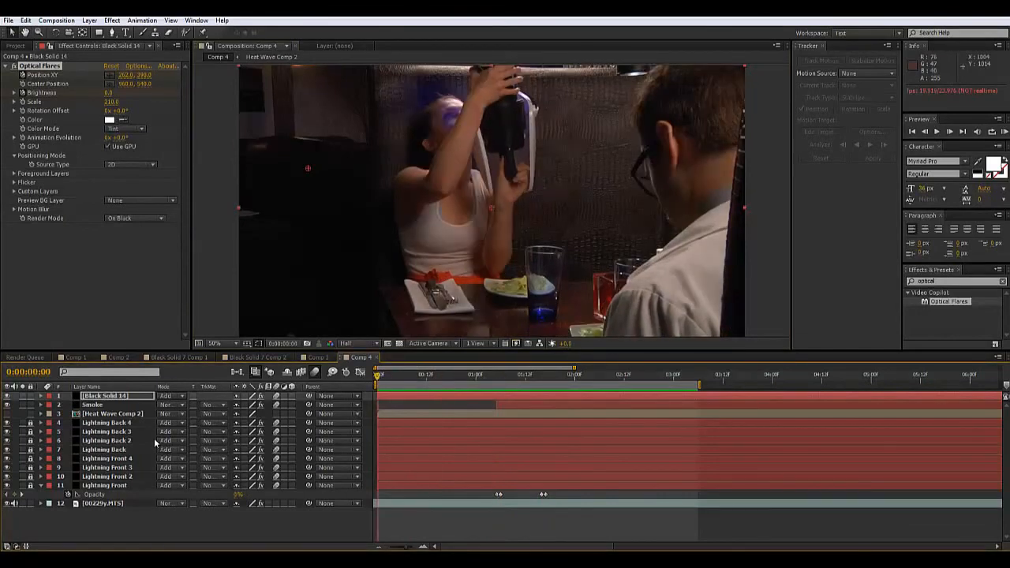
key("space")
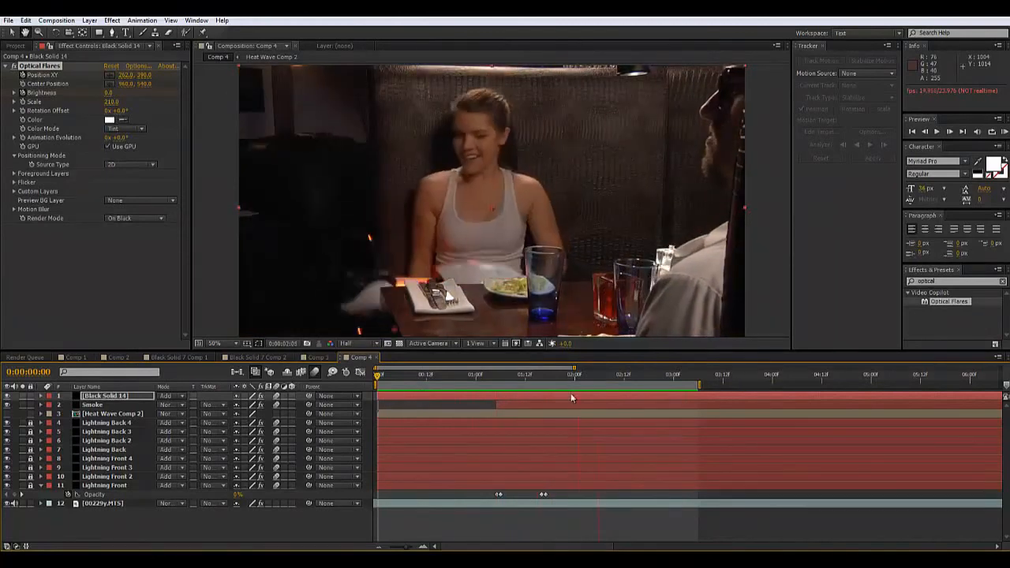
key("space")
left_click_drag(523, 382, 477, 399)
scroll(523, 245, "down", 2)
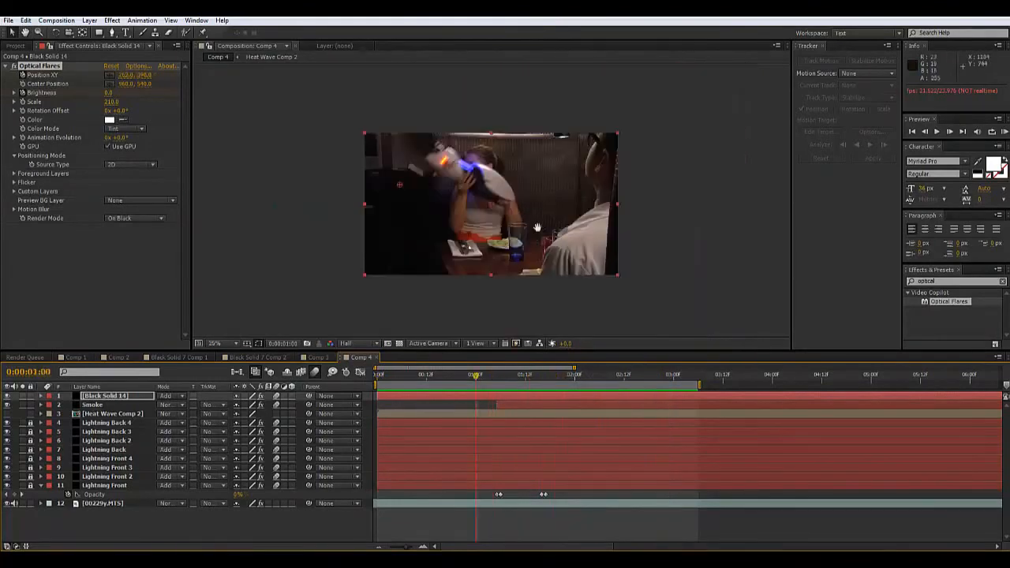